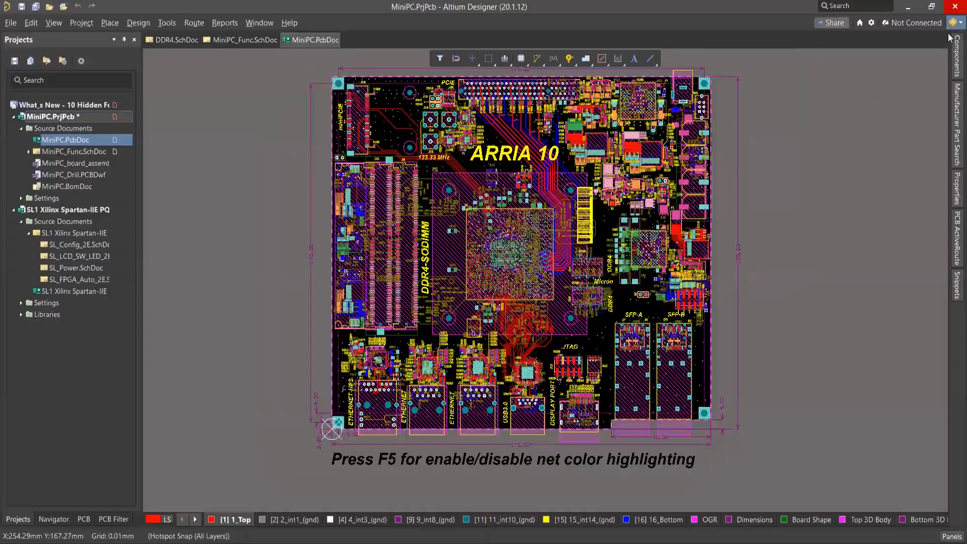
# Open the Extensions and Updates page from the account options.
pyautogui.click(952, 24)
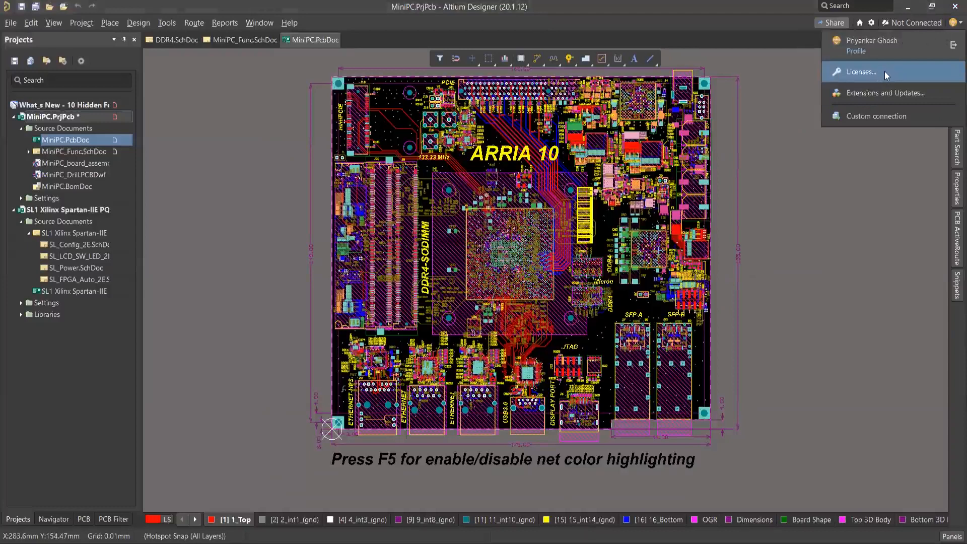
pyautogui.click(886, 89)
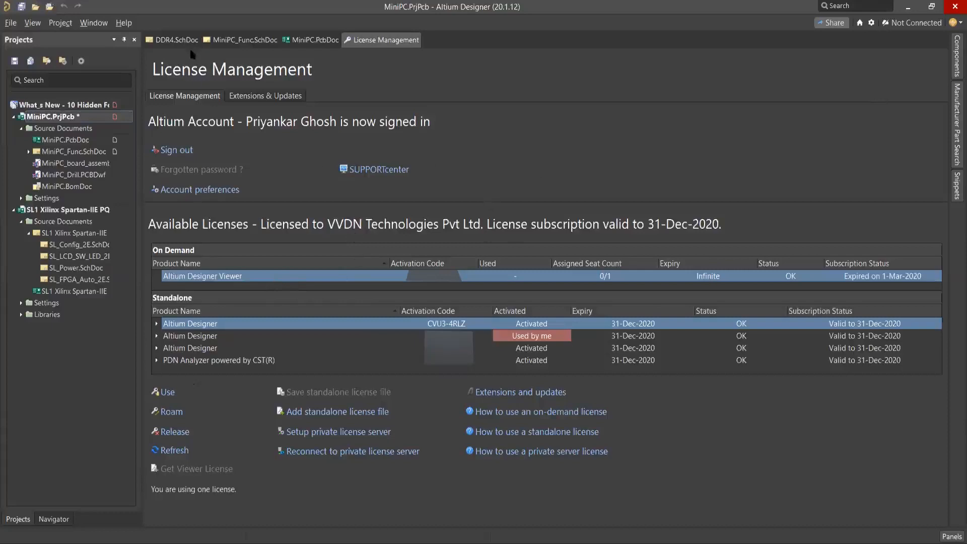
# Switch to DDR4.SchDoc and examine the complete DDR4 schematic sheet.
pyautogui.click(177, 40)
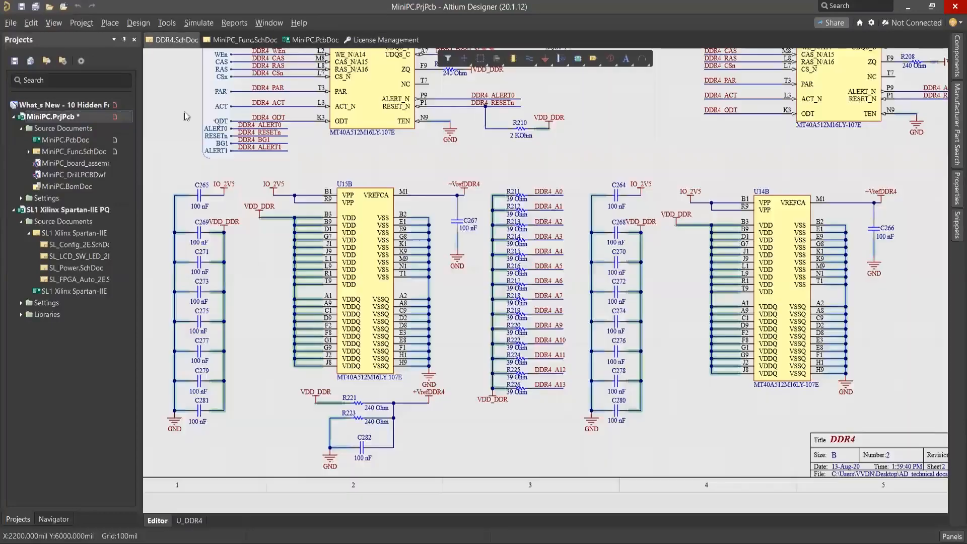
pyautogui.moveTo(178, 130); pyautogui.dragTo(180, 134, button='right')
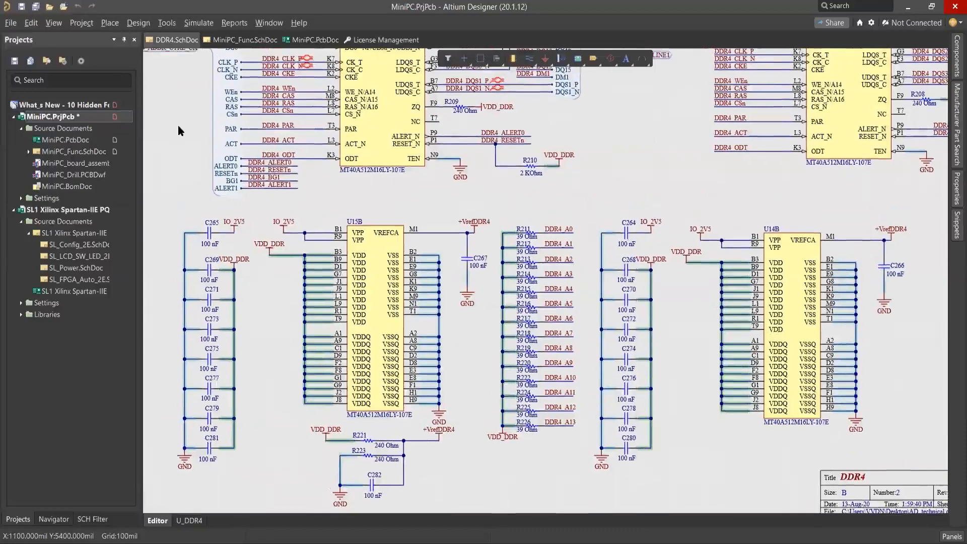
pyautogui.moveTo(354, 207); pyautogui.dragTo(355, 207, button='right')
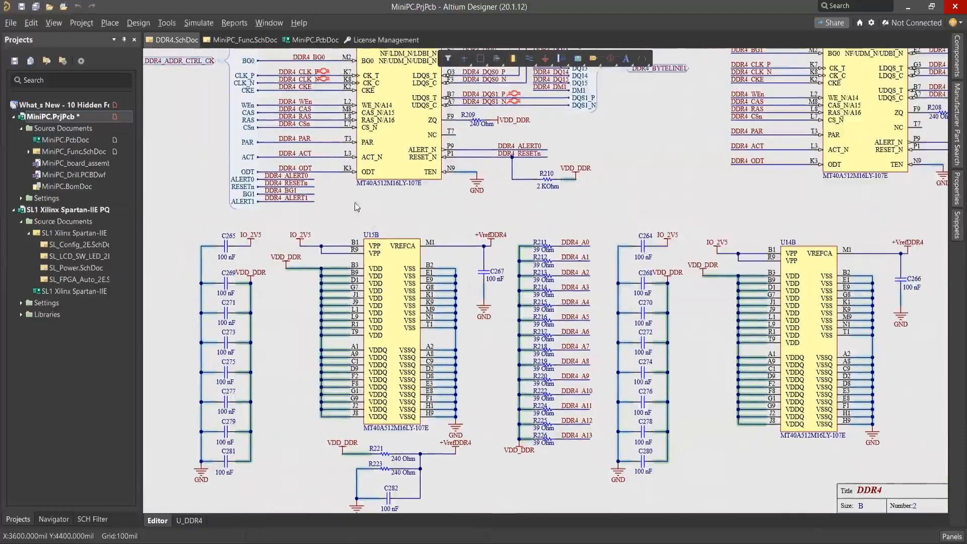
pyautogui.moveTo(520, 173); pyautogui.dragTo(519, 240, button='right')
pyautogui.keyDown('ctrl'); pyautogui.scroll(-3, 519, 174); pyautogui.keyUp('ctrl')
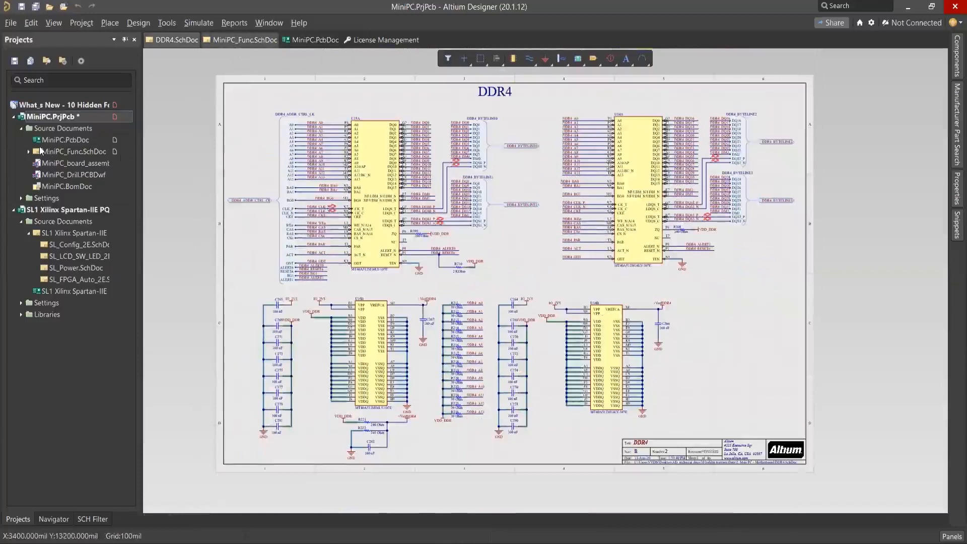
# Expand MiniPC_Func.SchDoc in the project tree and examine the Arria 10 block on the top-level sheet.
pyautogui.click(28, 151)
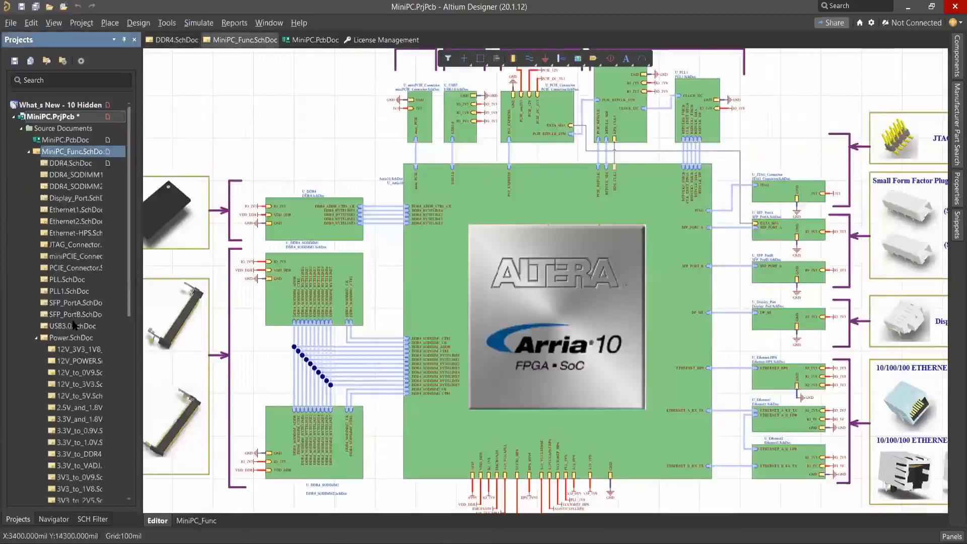
pyautogui.moveTo(294, 141); pyautogui.dragTo(343, 146, button='right')
pyautogui.keyDown('ctrl'); pyautogui.scroll(-2, 445, 250); pyautogui.keyUp('ctrl')
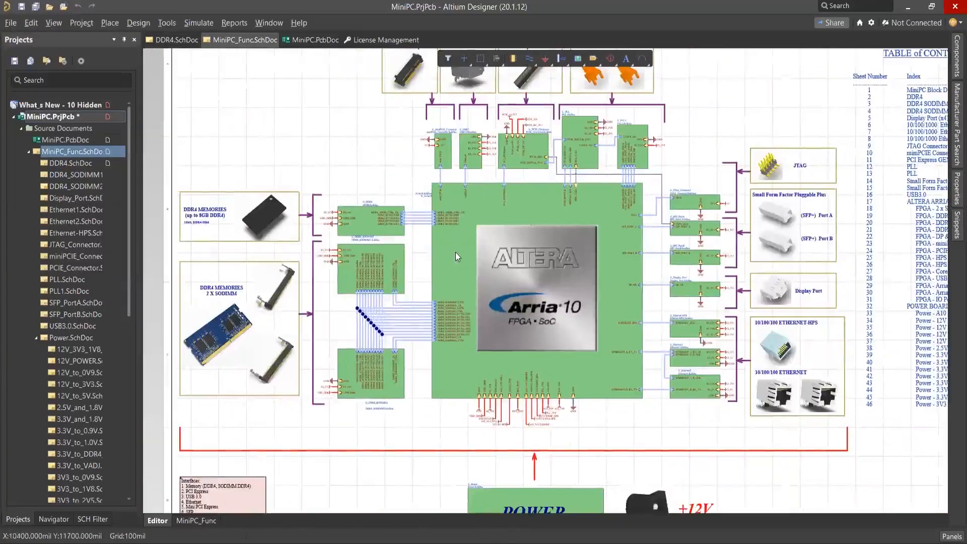
pyautogui.keyDown('ctrl'); pyautogui.scroll(1, 456, 252); pyautogui.keyUp('ctrl')
pyautogui.keyDown('ctrl'); pyautogui.scroll(1, 456, 252); pyautogui.keyUp('ctrl')
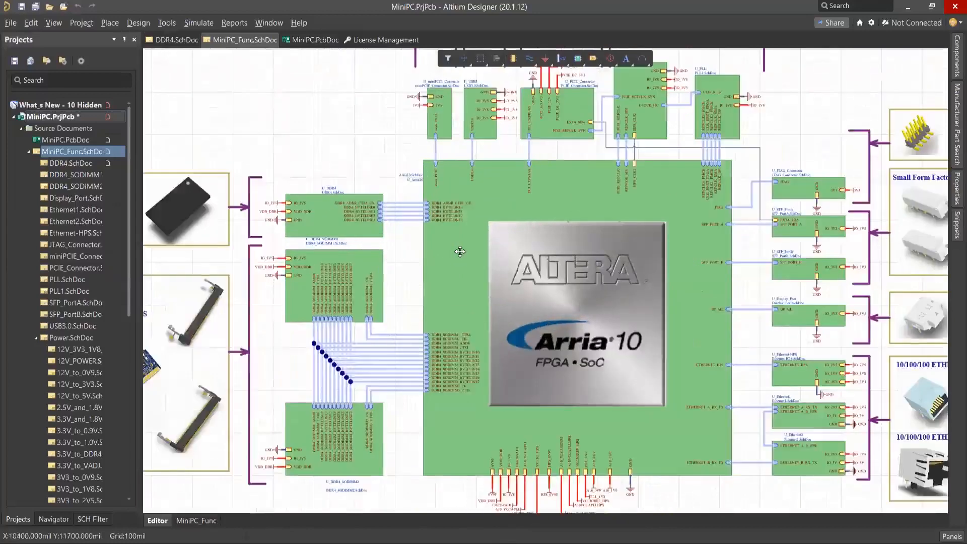
pyautogui.keyDown('ctrl'); pyautogui.scroll(1, 460, 251); pyautogui.keyUp('ctrl')
pyautogui.click(464, 259)
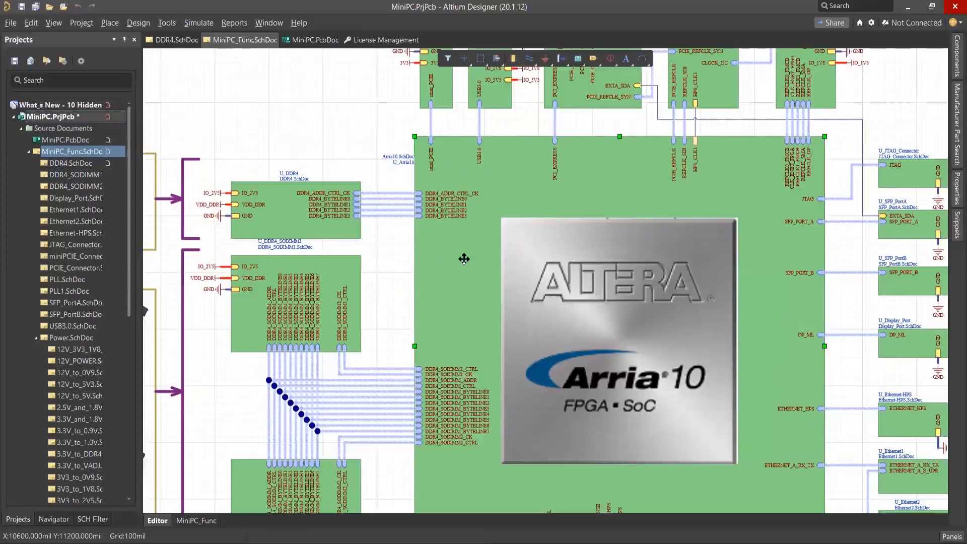
pyautogui.rightClick(464, 259)
pyautogui.moveTo(520, 335)
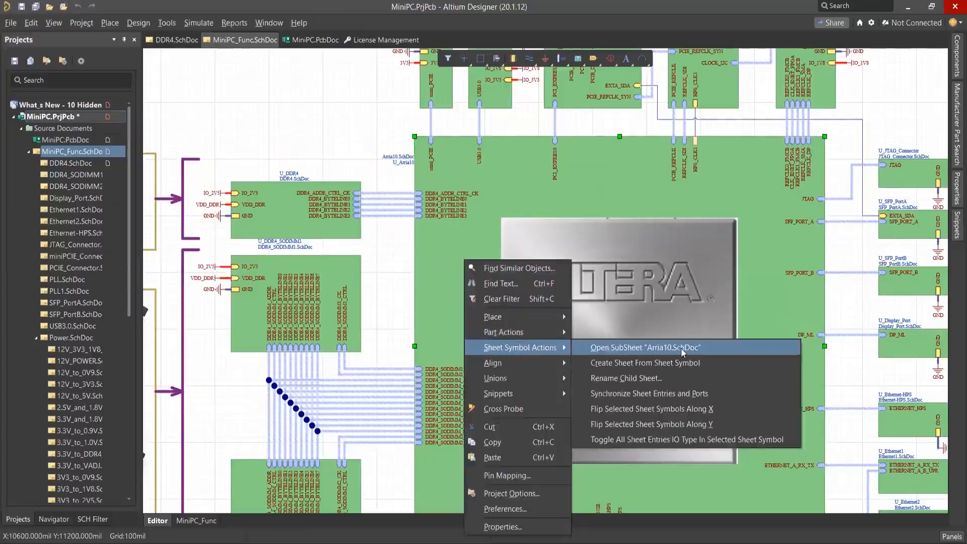
pyautogui.click(391, 251)
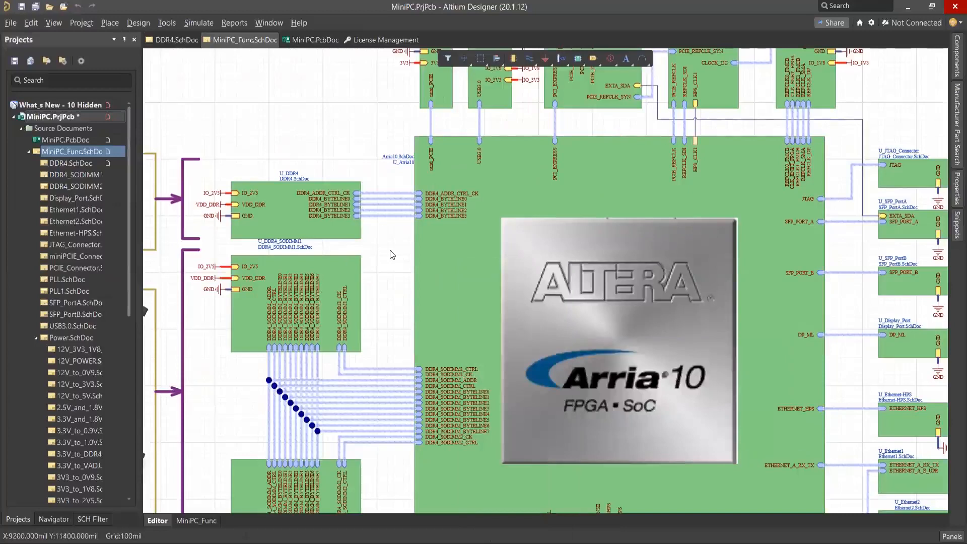
# Open the Arria10.SchDoc subsheet from the Arria 10 sheet symbol and show the whole block diagram.
pyautogui.click(456, 259)
pyautogui.keyDown('ctrl'); pyautogui.doubleClick(456, 259); pyautogui.keyUp('ctrl')
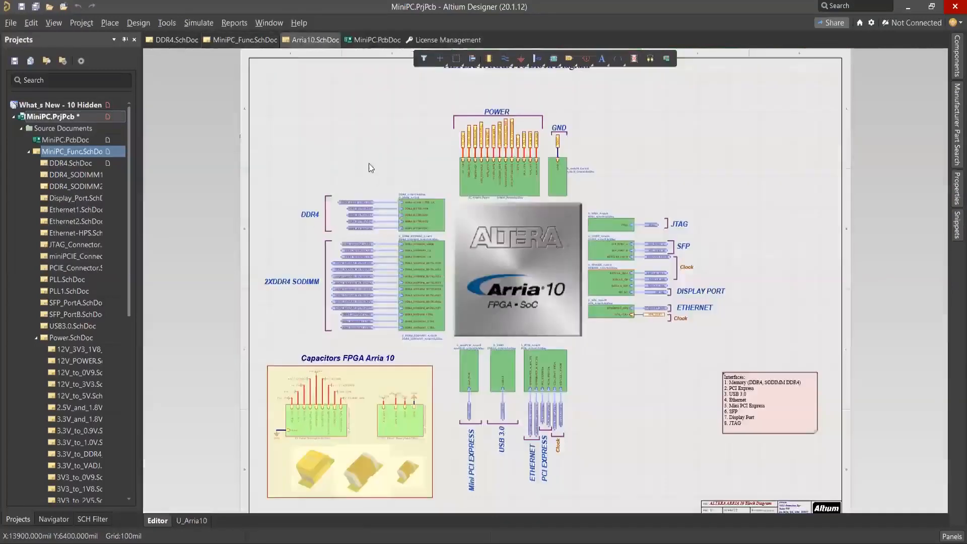
pyautogui.keyDown('ctrl'); pyautogui.scroll(-2, 370, 162); pyautogui.keyUp('ctrl')
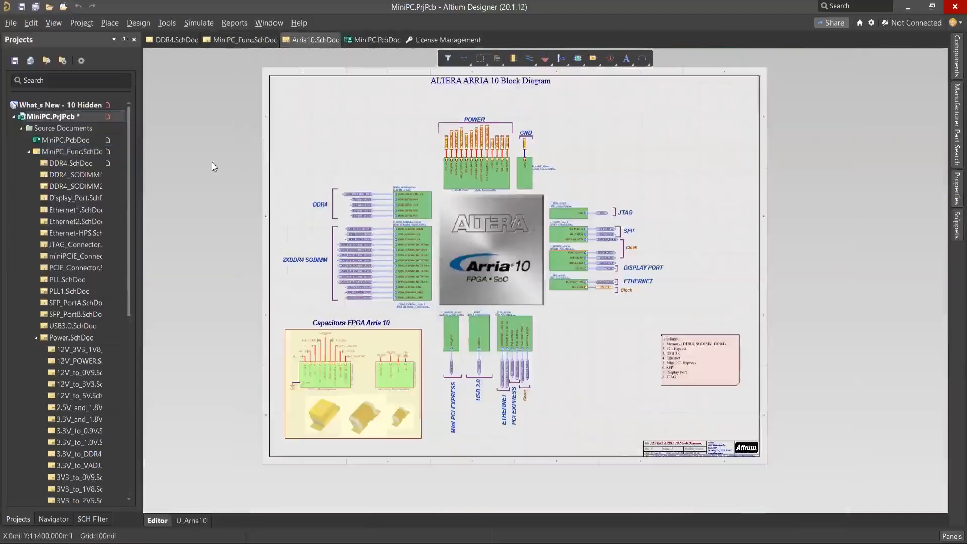
# Set up a Smart PDF export of the current project MiniPC.PrjPcb, agreeing to overwrite the existing MiniPC.pdf.
pyautogui.click(11, 24)
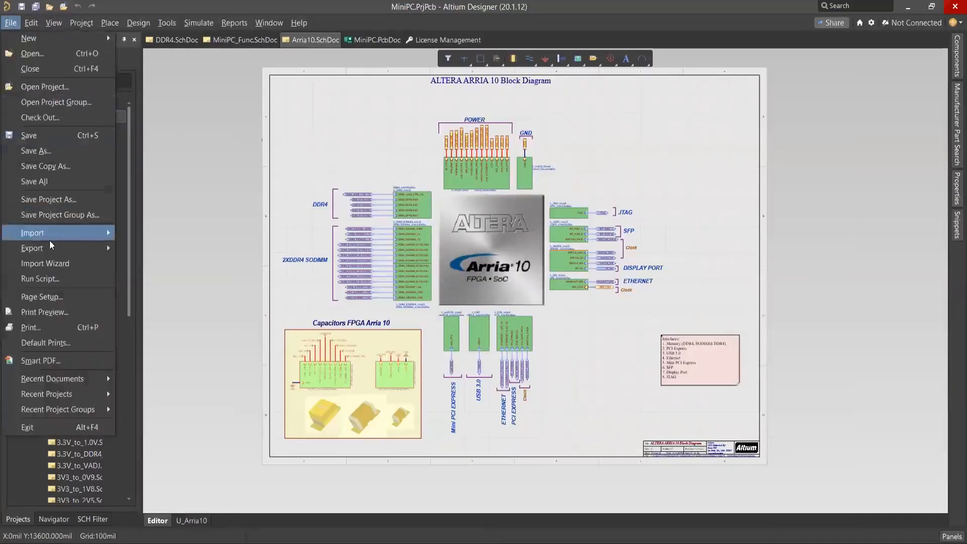
pyautogui.click(65, 362)
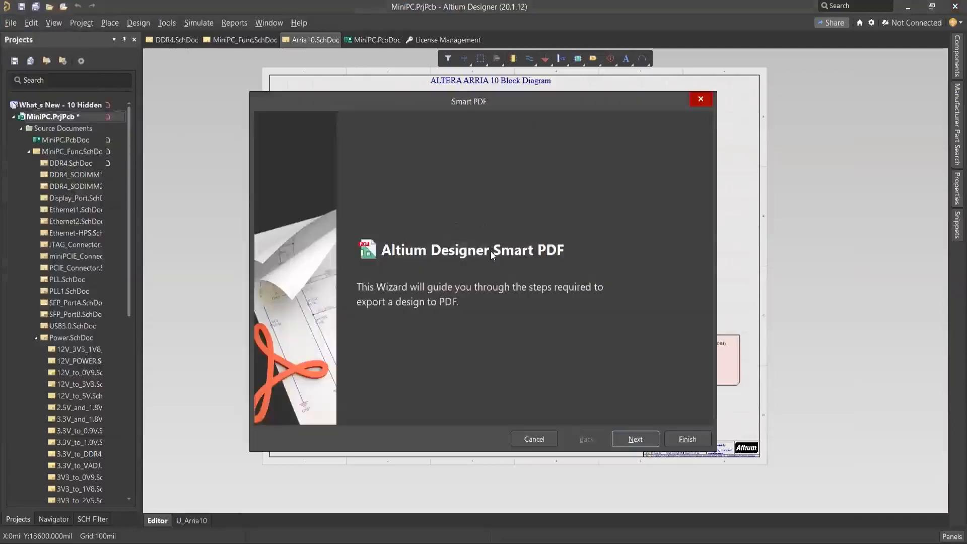
pyautogui.click(636, 439)
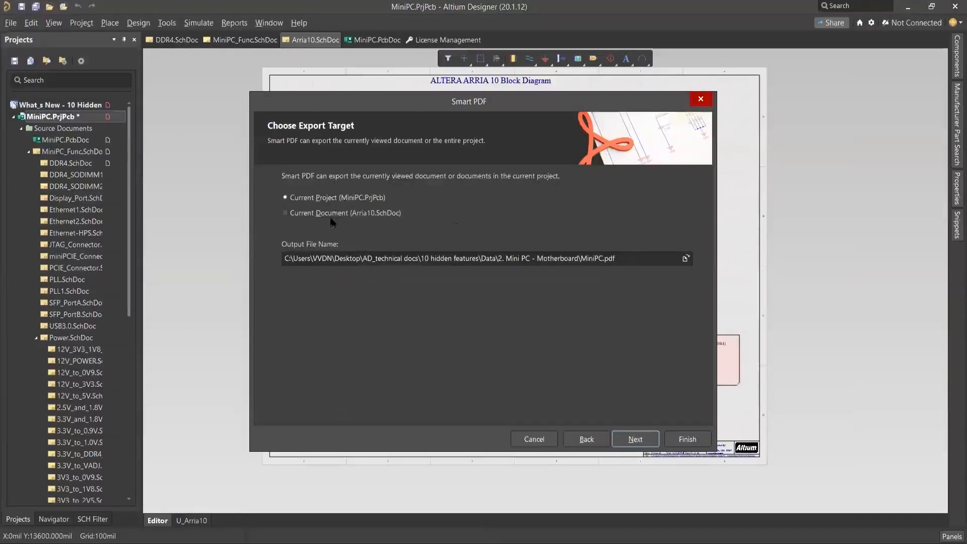
pyautogui.click(359, 214)
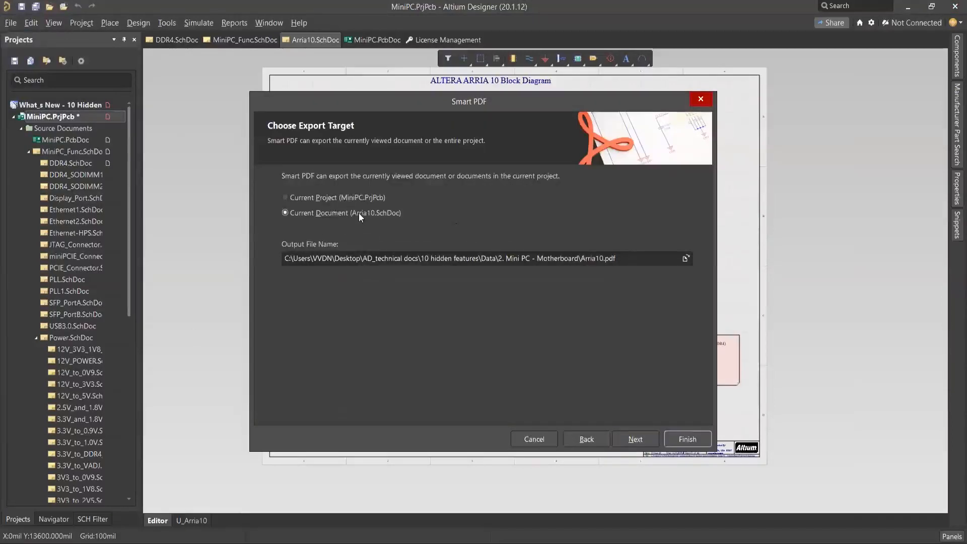
pyautogui.click(342, 198)
pyautogui.click(631, 439)
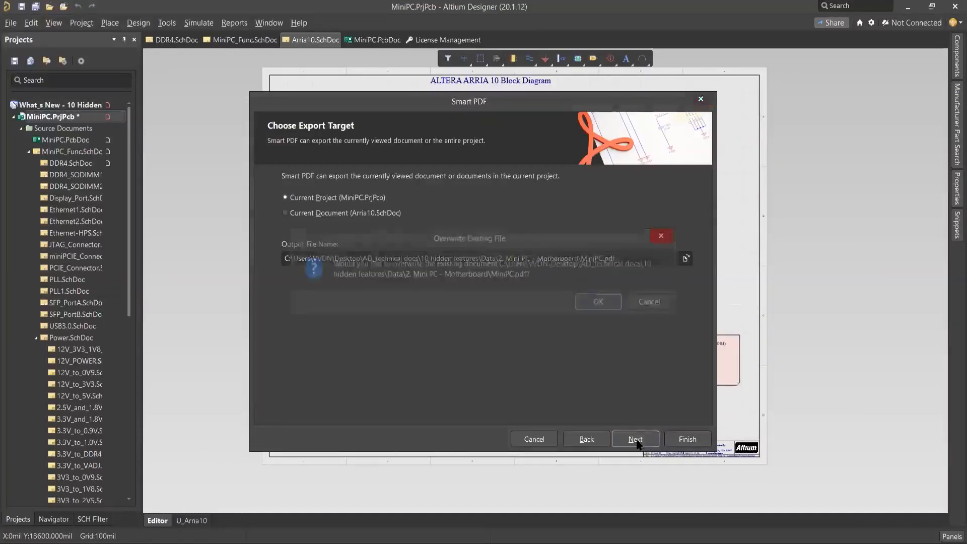
pyautogui.click(601, 302)
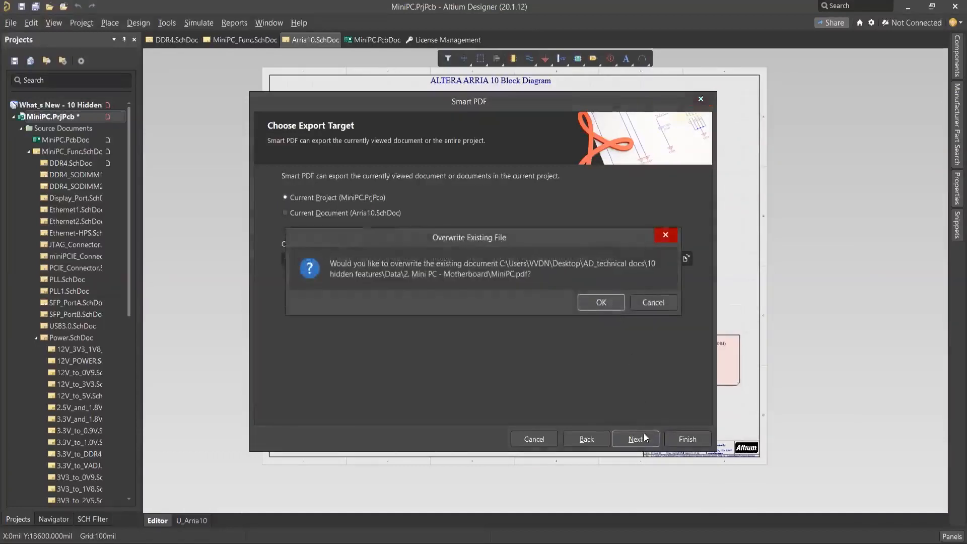
pyautogui.click(642, 441)
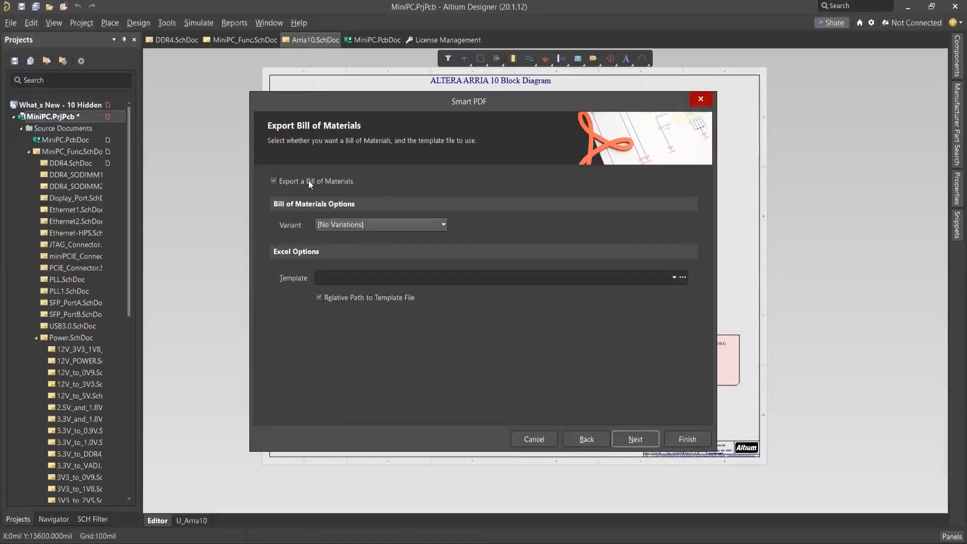
# Review the Smart PDF wizard's remaining pages, from the bill of materials through the final steps, and cancel the export.
pyautogui.press('Return')
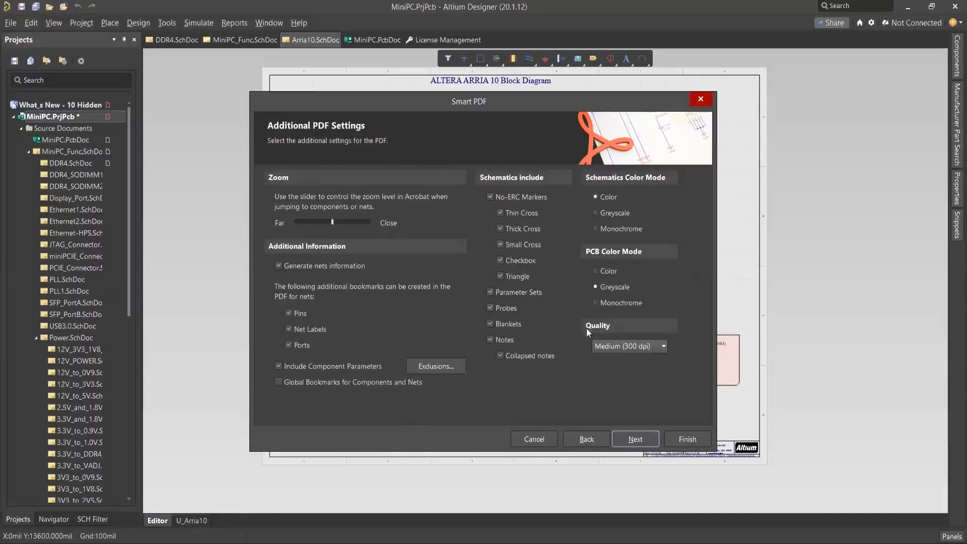
pyautogui.click(638, 441)
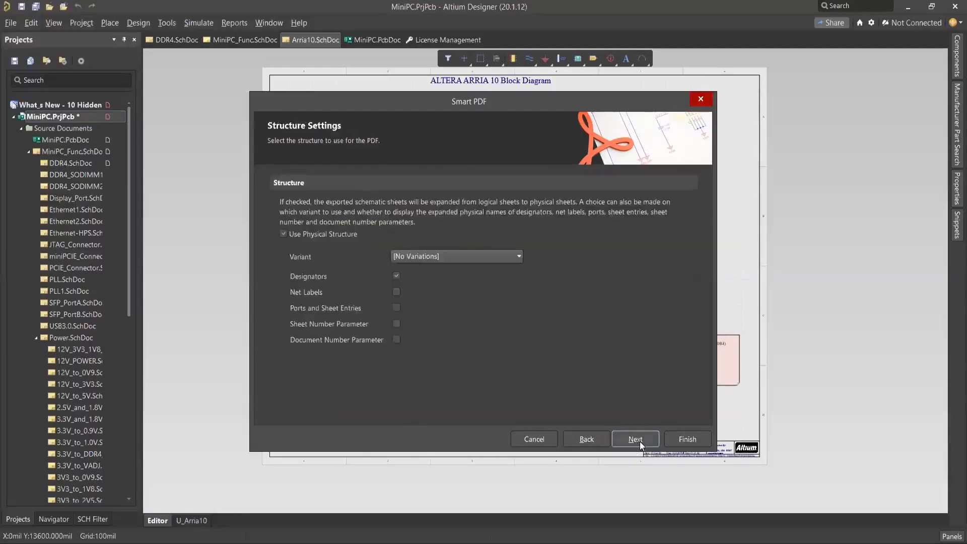
pyautogui.click(637, 440)
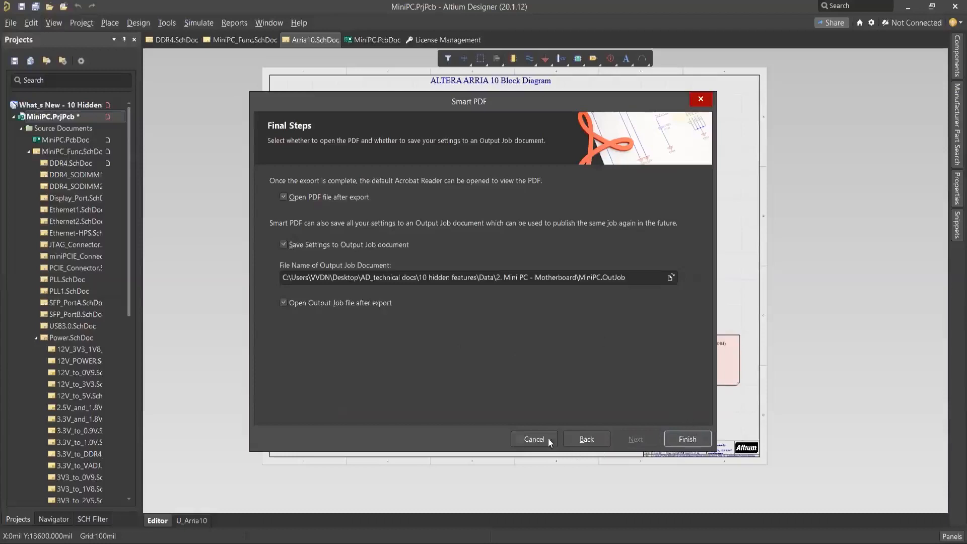
pyautogui.click(534, 440)
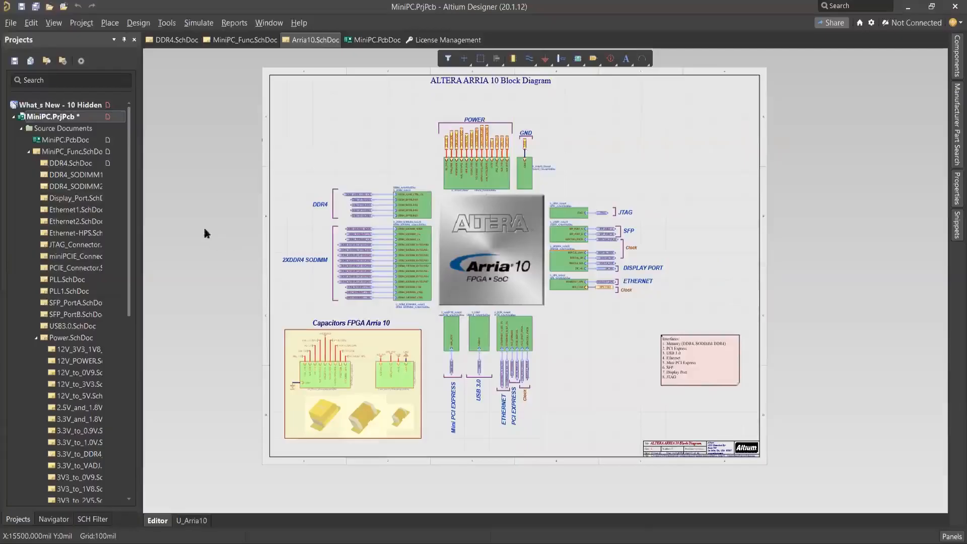
# Switch to MiniPC.pdf in Acrobat Reader and follow the schematic links from the Arria 10 block to DDR4 and through the DDR4_BYTELINE0 port.
pyautogui.hotkey('alt', 'Tab')
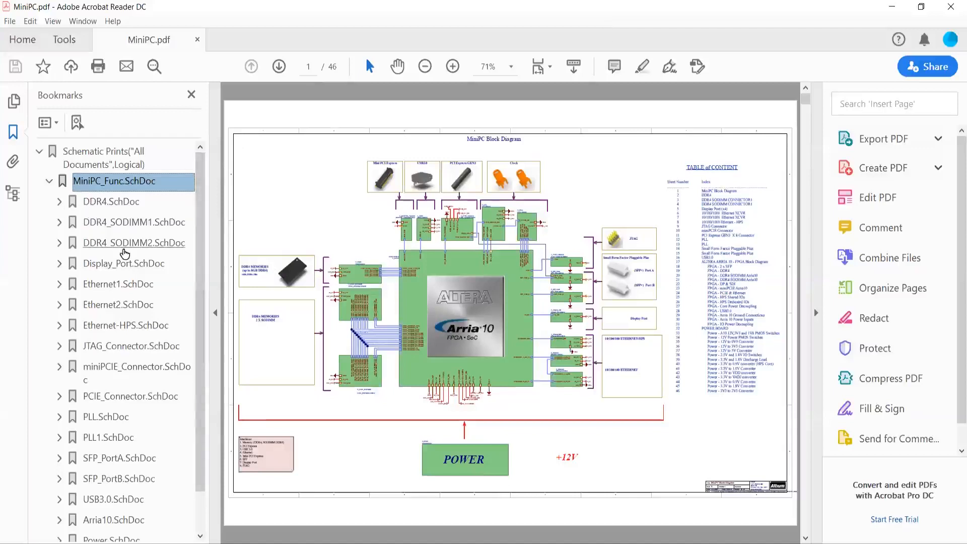
pyautogui.click(125, 163)
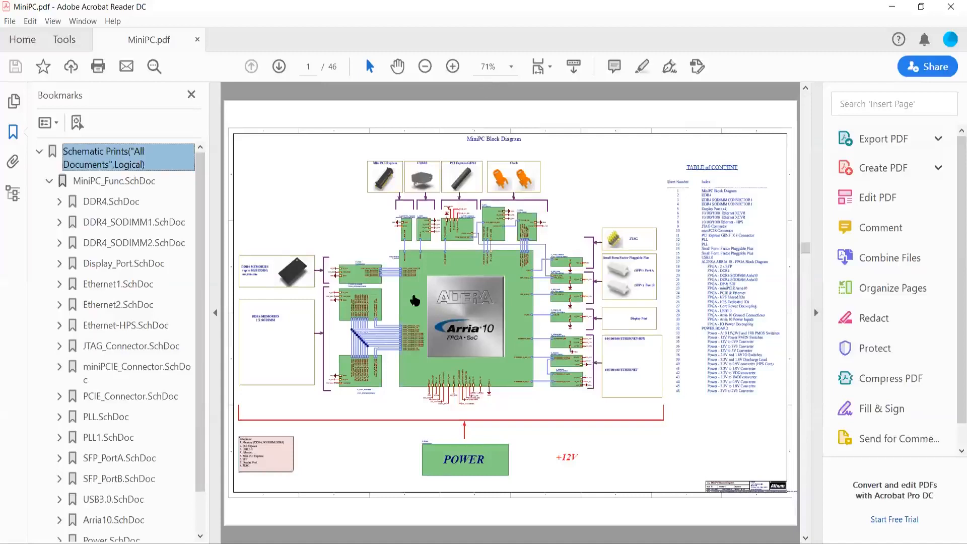
pyautogui.click(415, 301)
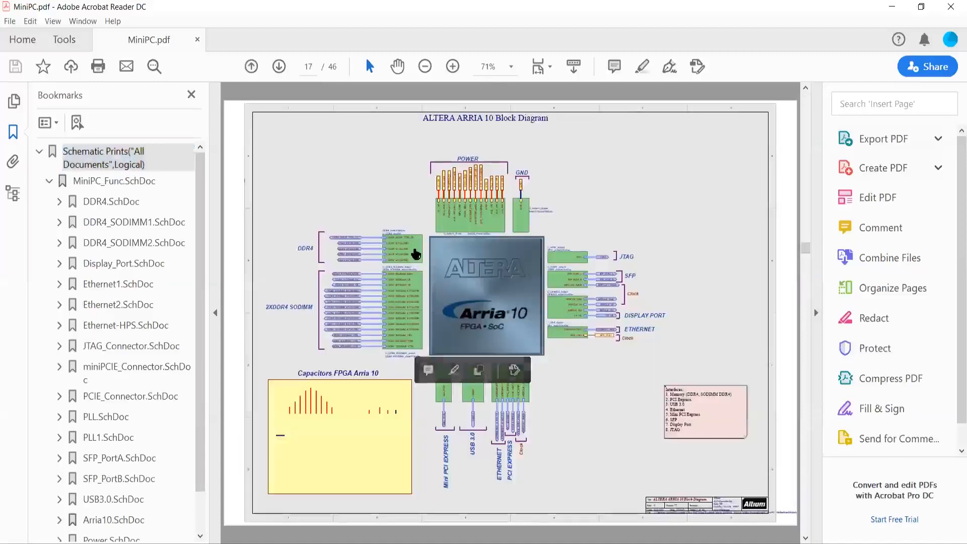
pyautogui.click(415, 251)
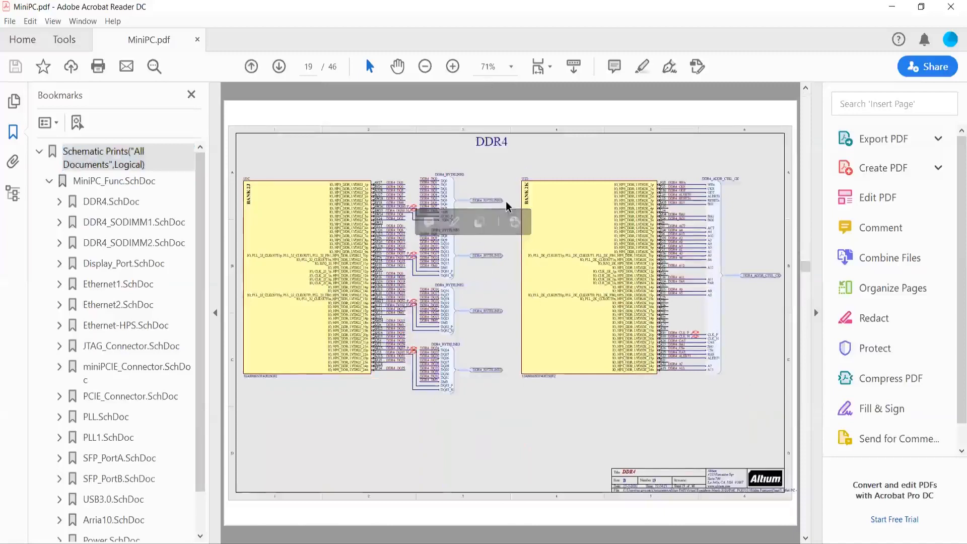
pyautogui.click(462, 202)
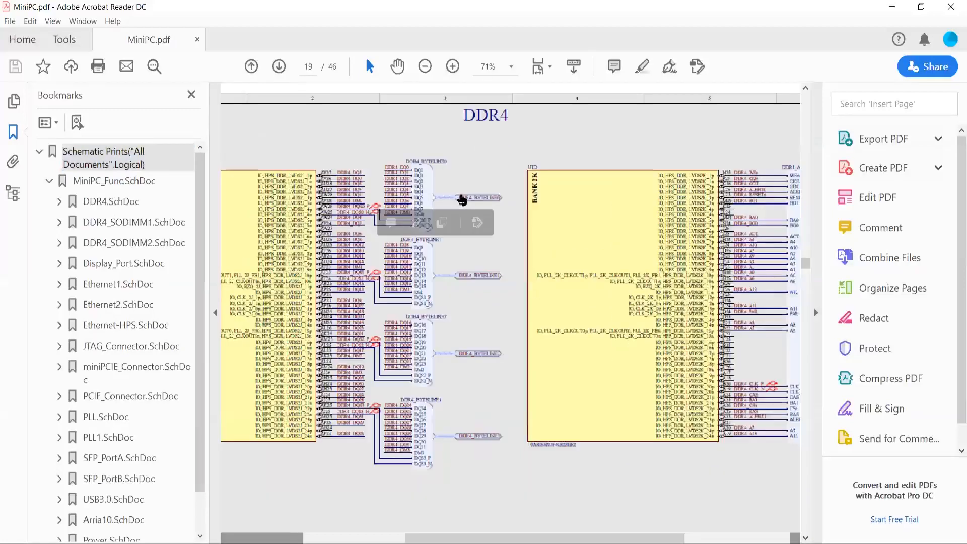
pyautogui.click(463, 200)
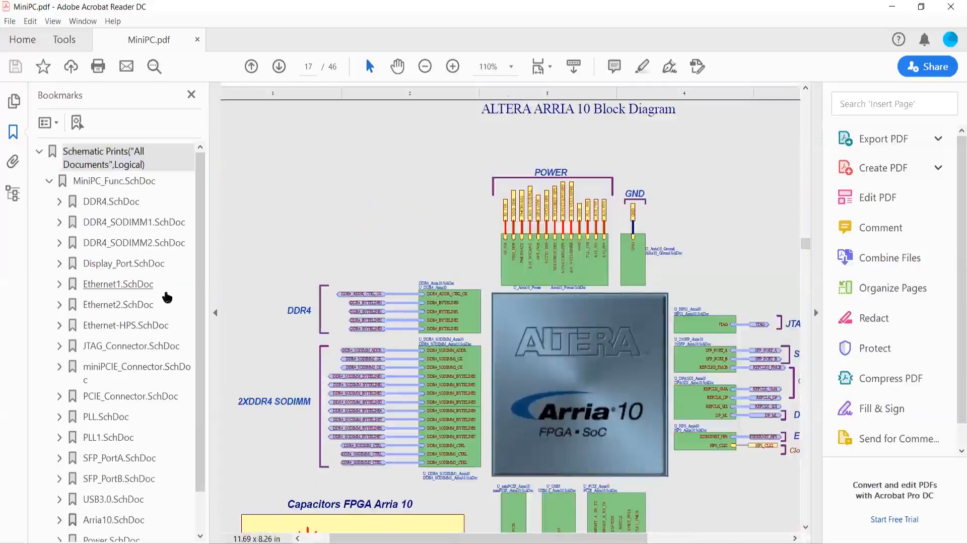
# Expand the DDR4.SchDoc bookmark and its Components group, and look through the listed components.
pyautogui.scroll(-1, 139, 298)
pyautogui.scroll(1, 140, 305)
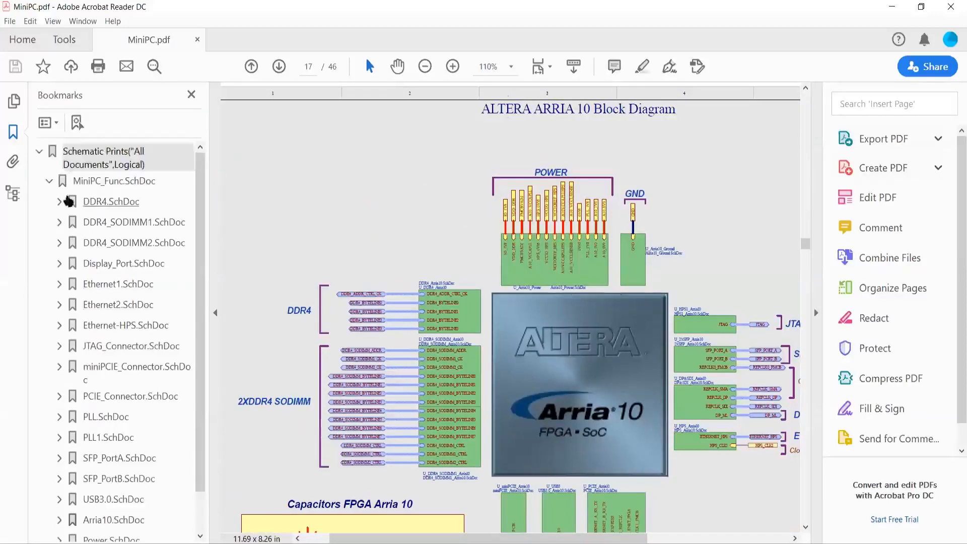
pyautogui.click(60, 203)
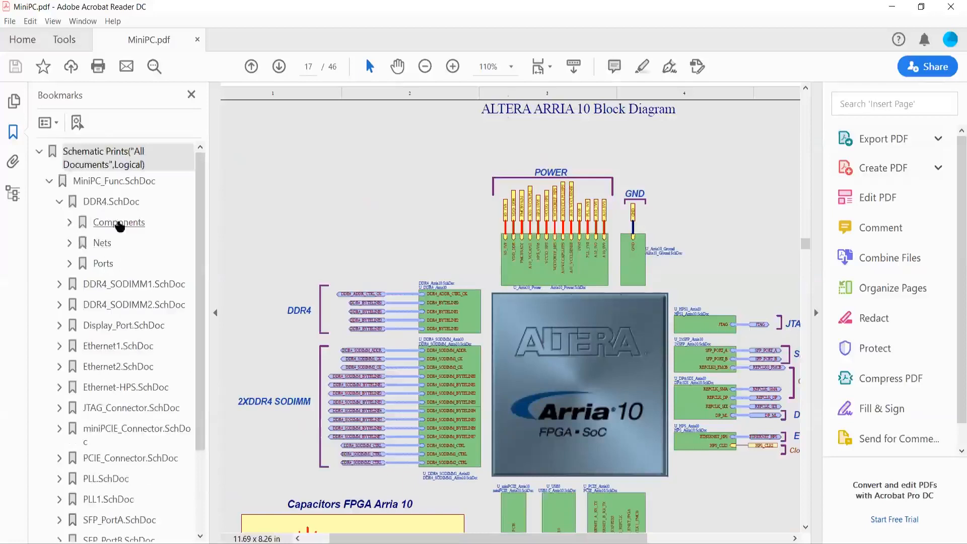
pyautogui.click(70, 224)
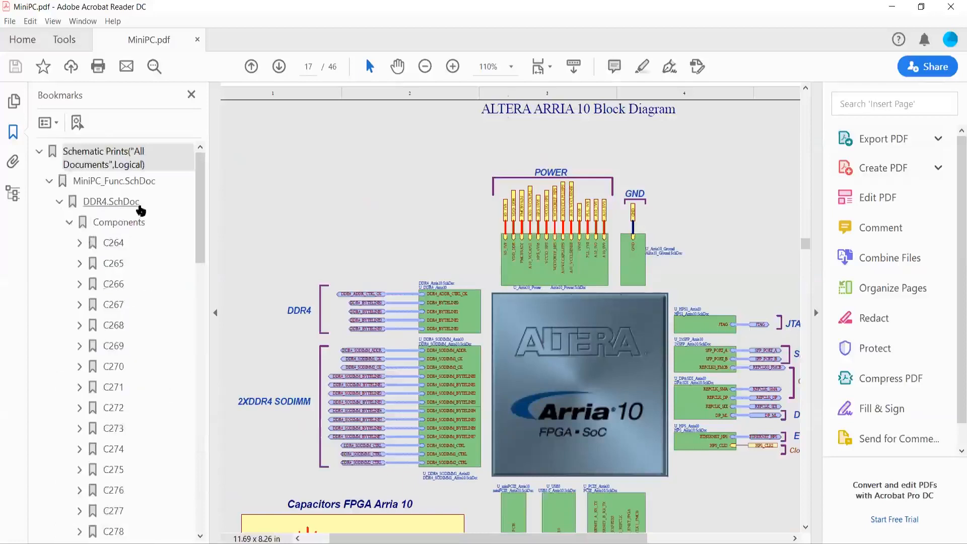
pyautogui.scroll(-15, 151, 280)
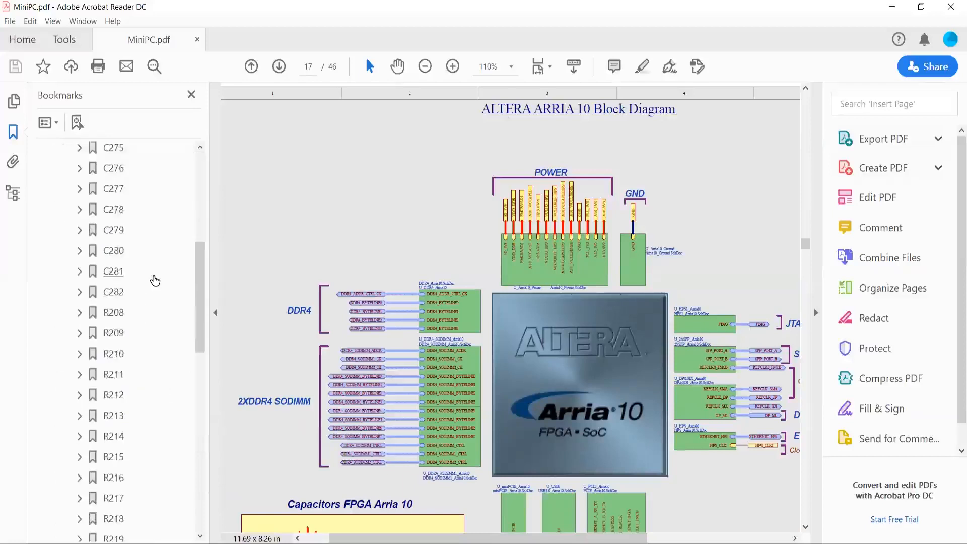
# Expand the Ports group under the DDR4.SchDoc bookmark and jump to the DDR4_ADDR_CTRL_CK port.
pyautogui.scroll(-5, 155, 281)
pyautogui.click(70, 281)
pyautogui.click(70, 281)
pyautogui.click(71, 303)
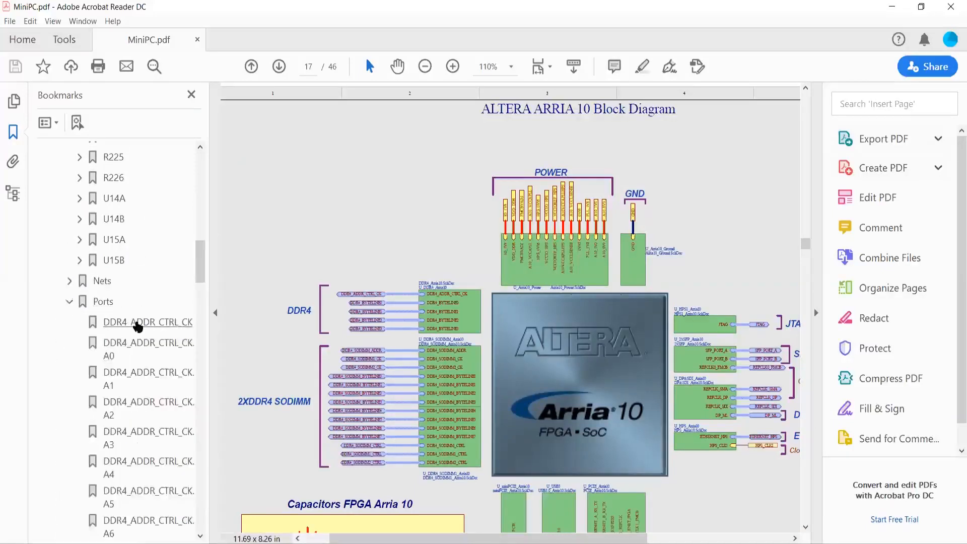
pyautogui.click(137, 327)
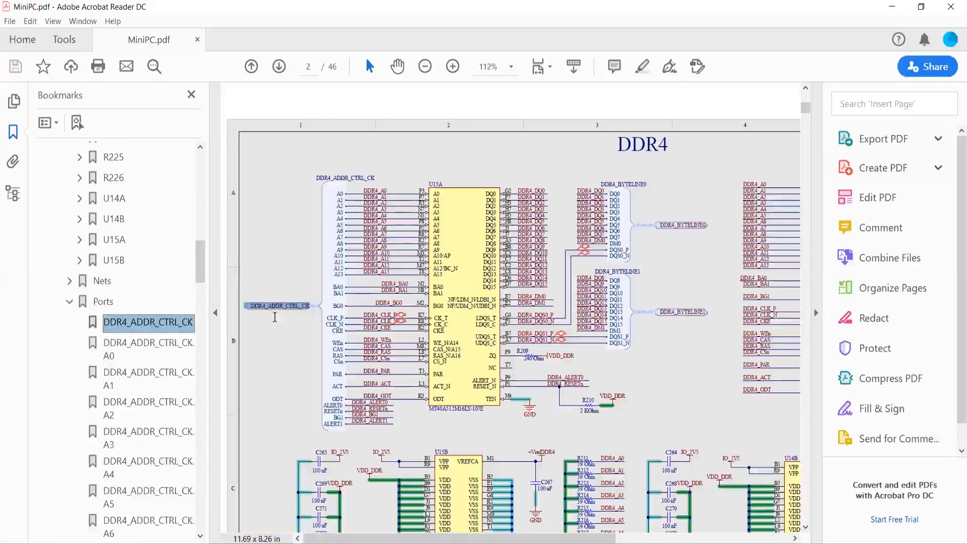
# Follow the A0, A1 and RESETn port bookmarks of DDR4_ADDR_CTRL_CK to check where they lead in the schematic.
pyautogui.click(158, 344)
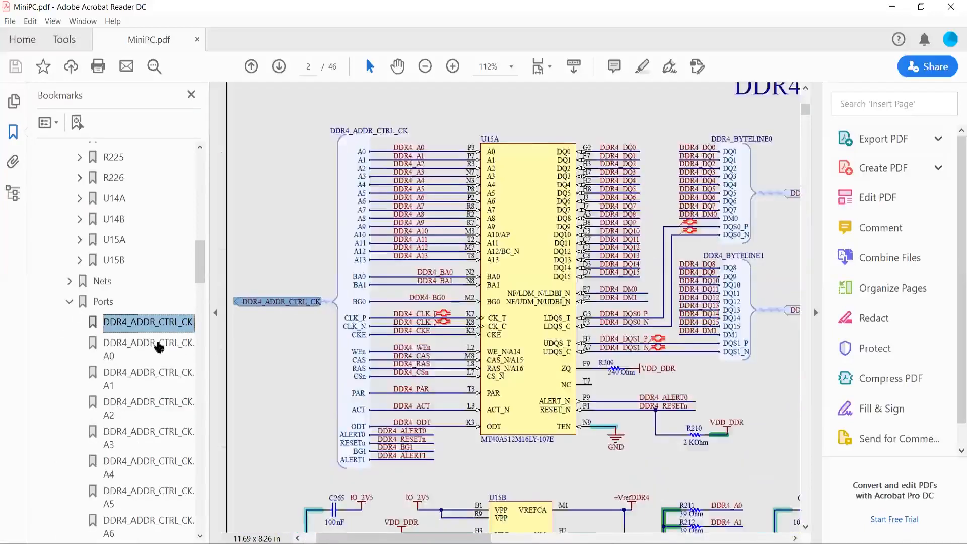
pyautogui.click(159, 346)
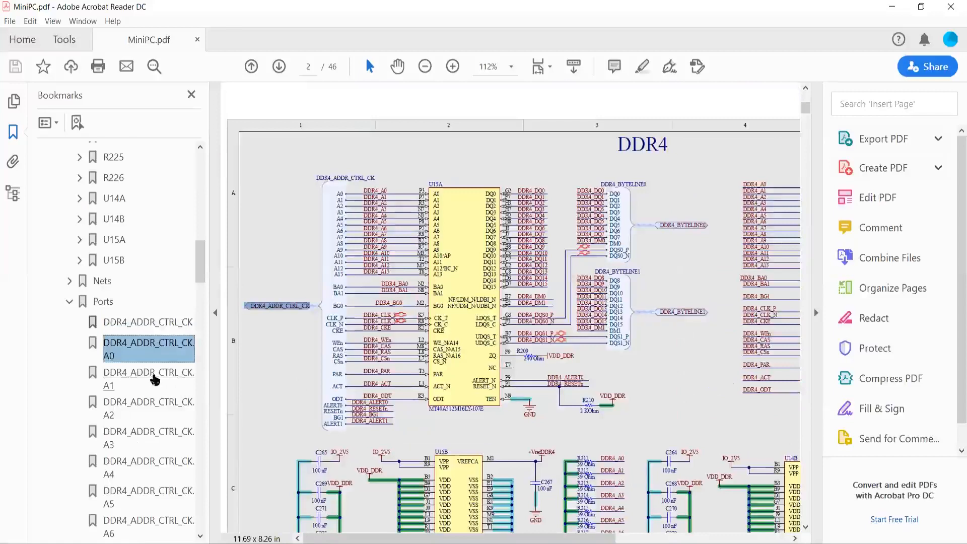
pyautogui.click(155, 380)
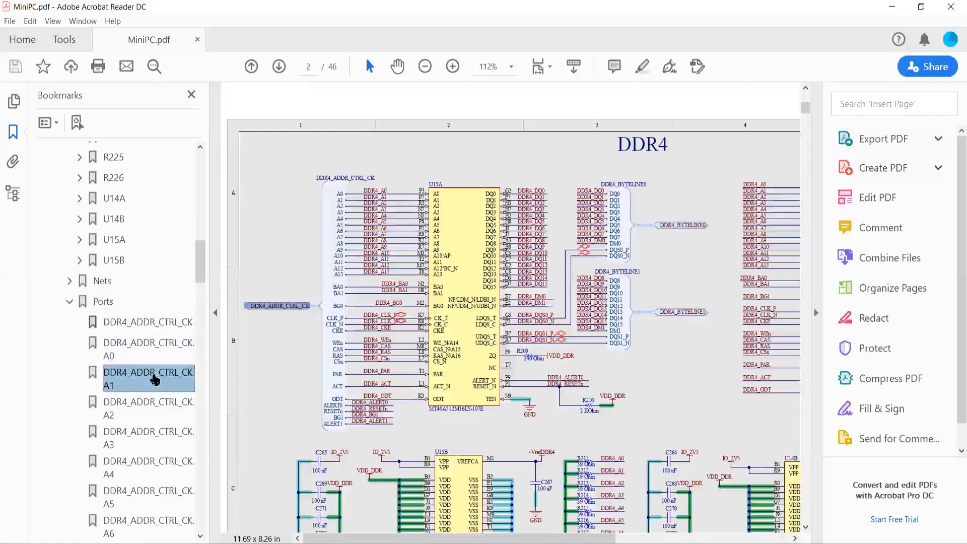
pyautogui.scroll(-10, 138, 443)
pyautogui.scroll(-5, 138, 443)
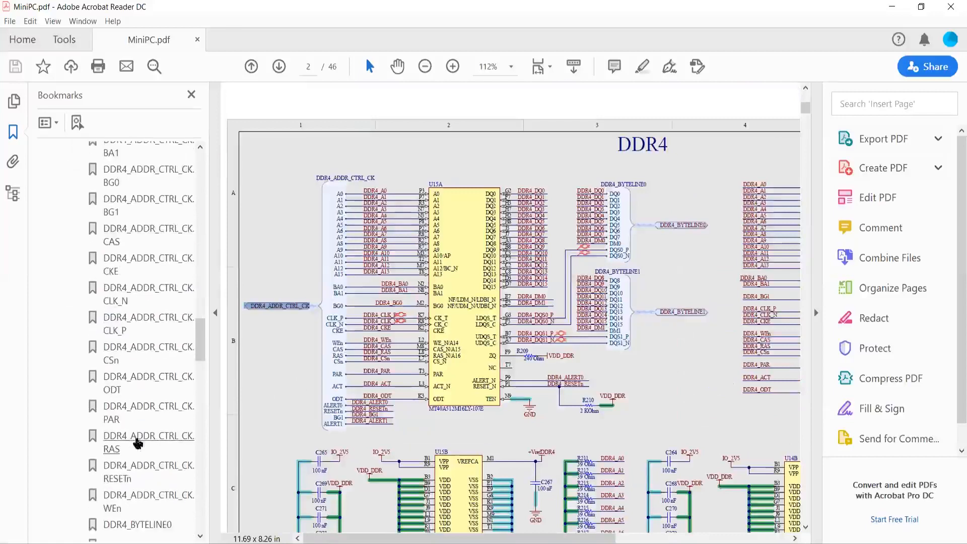
pyautogui.click(126, 469)
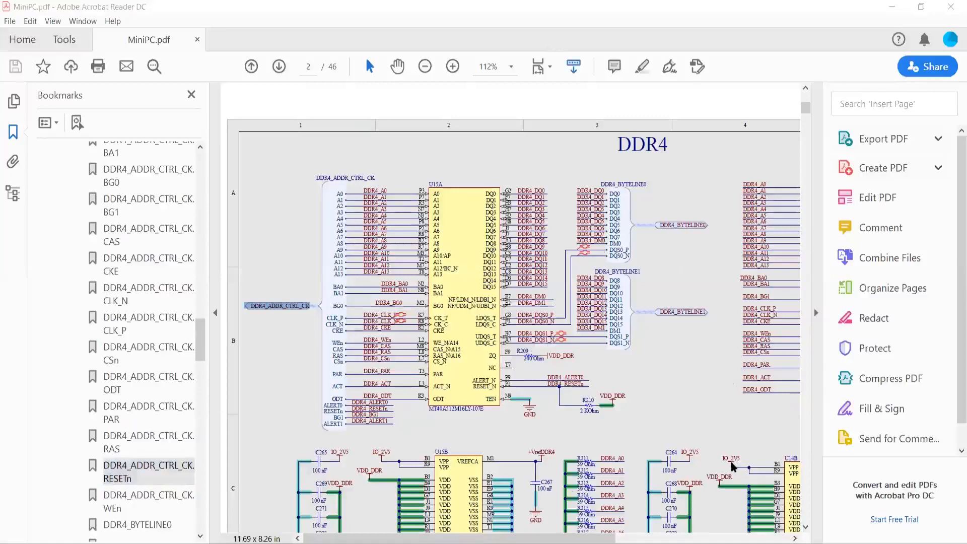
# Switch to Altium Designer and show the MiniPC.PcbDoc board layout.
pyautogui.hotkey('alt', 'Tab')
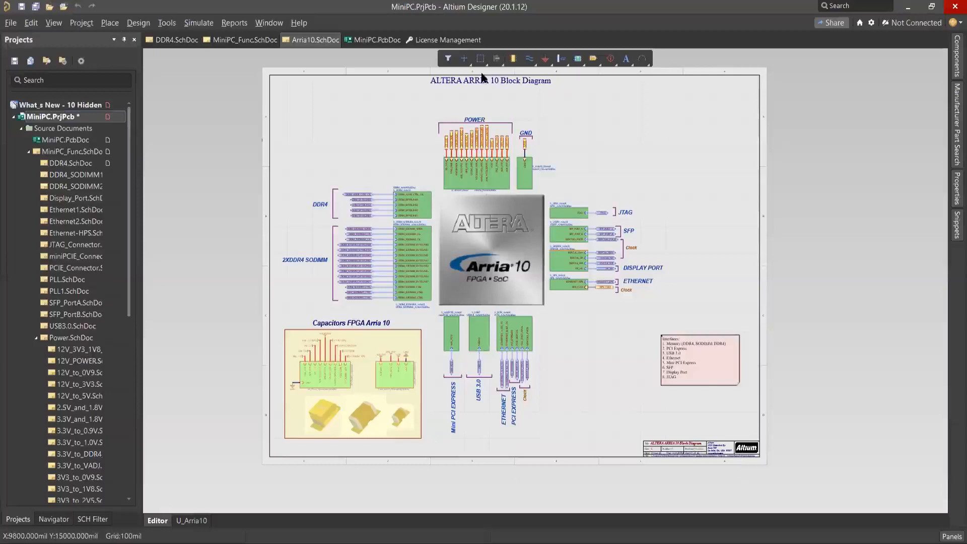
pyautogui.click(377, 40)
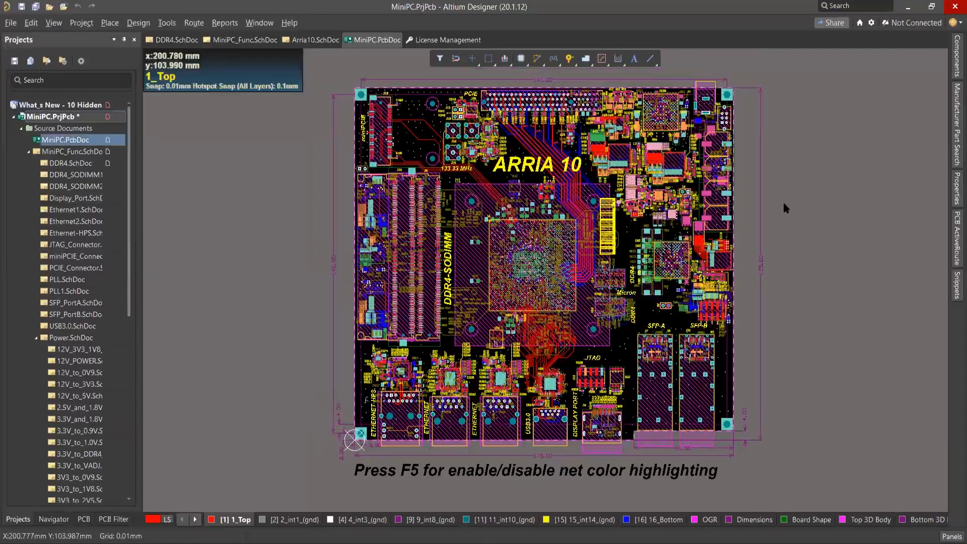
pyautogui.keyDown('ctrl'); pyautogui.scroll(1, 784, 204); pyautogui.keyUp('ctrl')
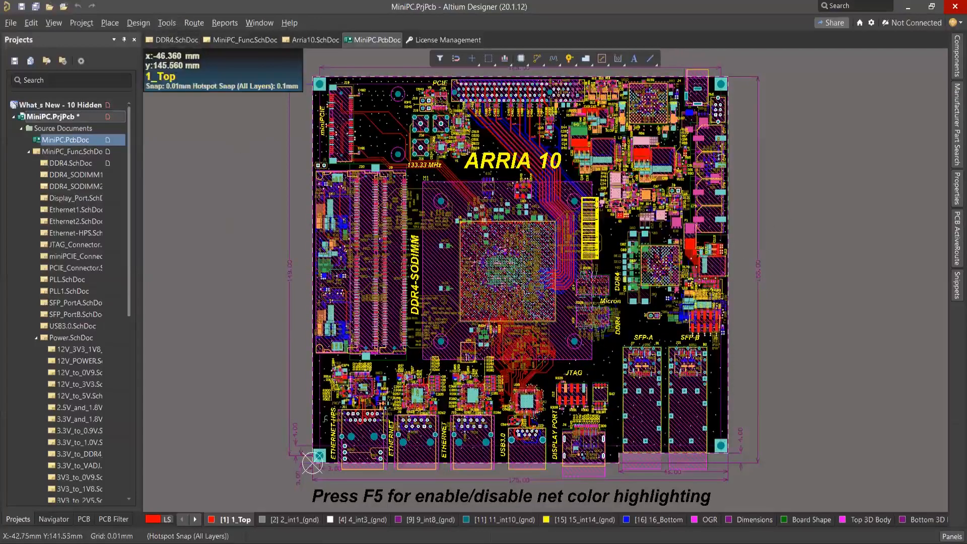
pyautogui.click(166, 24)
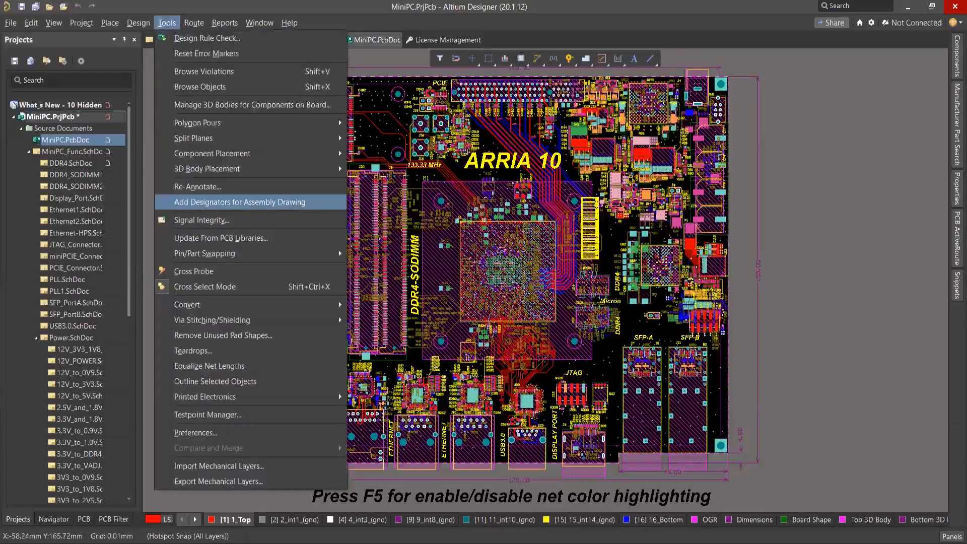
pyautogui.click(196, 271)
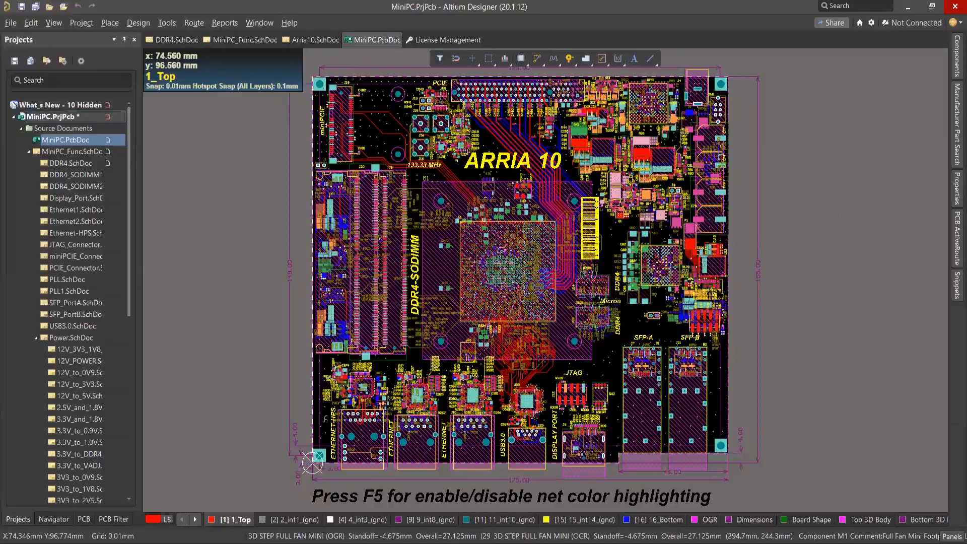
# Examine the component layer pairs and mechanical layers in the board's View Configuration.
pyautogui.keyDown('ctrl'); pyautogui.scroll(3, 506, 302); pyautogui.keyUp('ctrl')
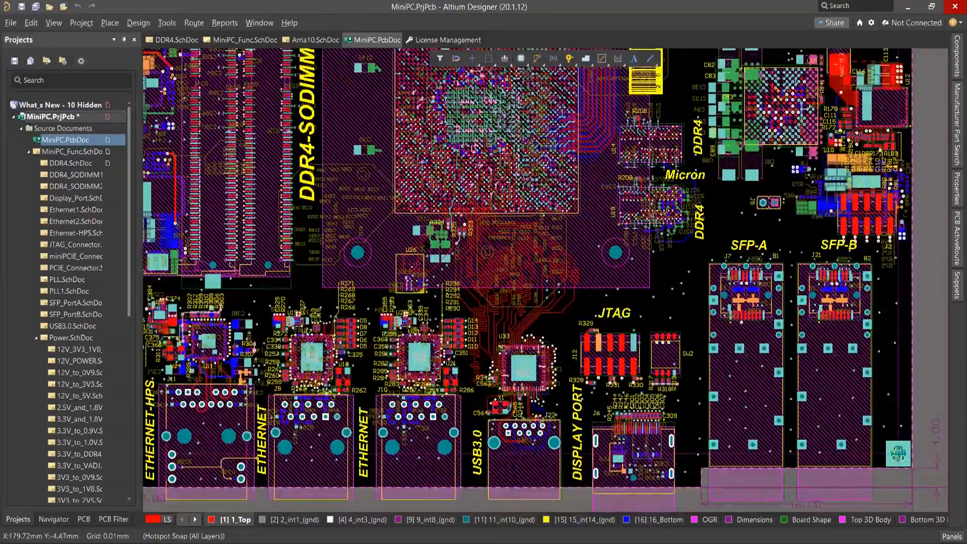
pyautogui.press('l')
pyautogui.scroll(-5, 445, 256)
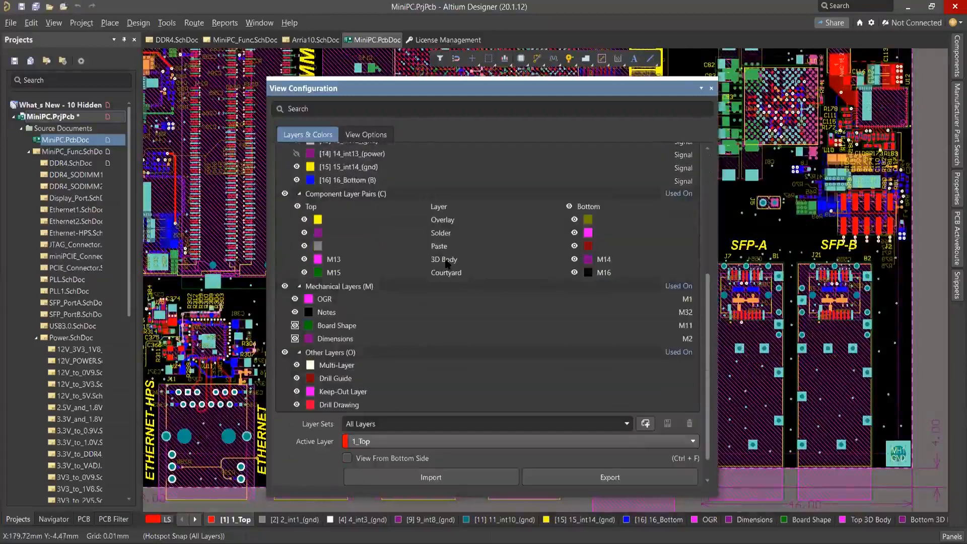
pyautogui.scroll(3, 445, 258)
pyautogui.scroll(-2, 433, 282)
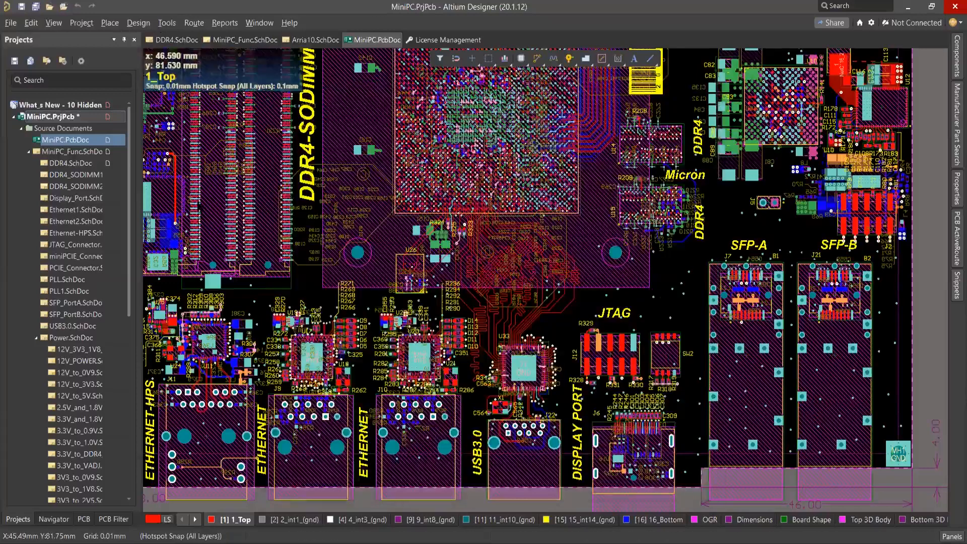
# Add designators for the assembly drawing to all board components, agreeing to create the Designator mechanical layers.
pyautogui.click(167, 23)
pyautogui.click(201, 204)
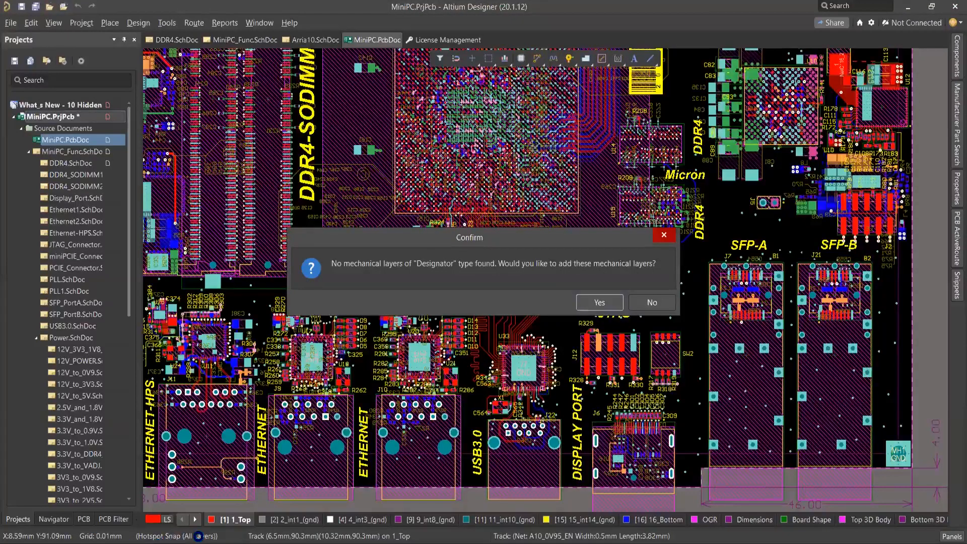
pyautogui.press('Return')
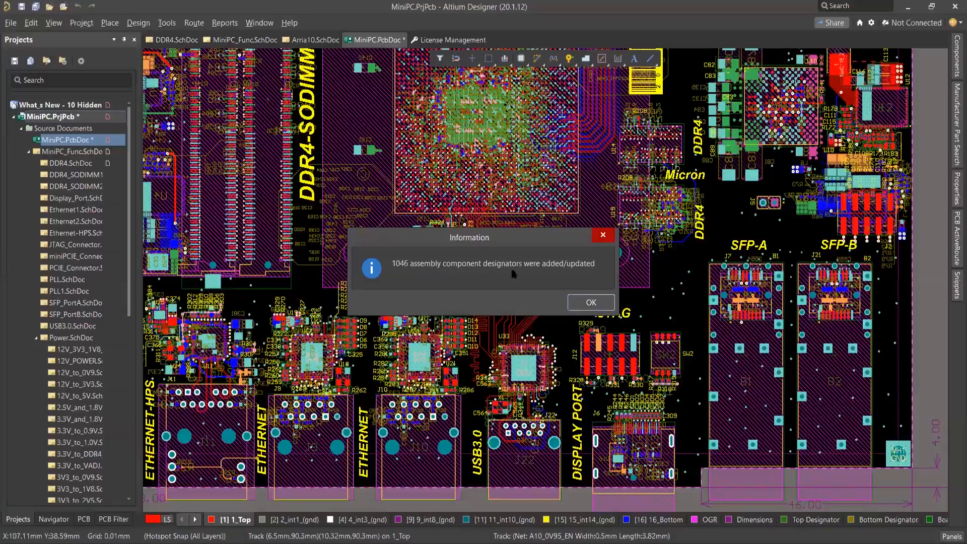
pyautogui.click(591, 302)
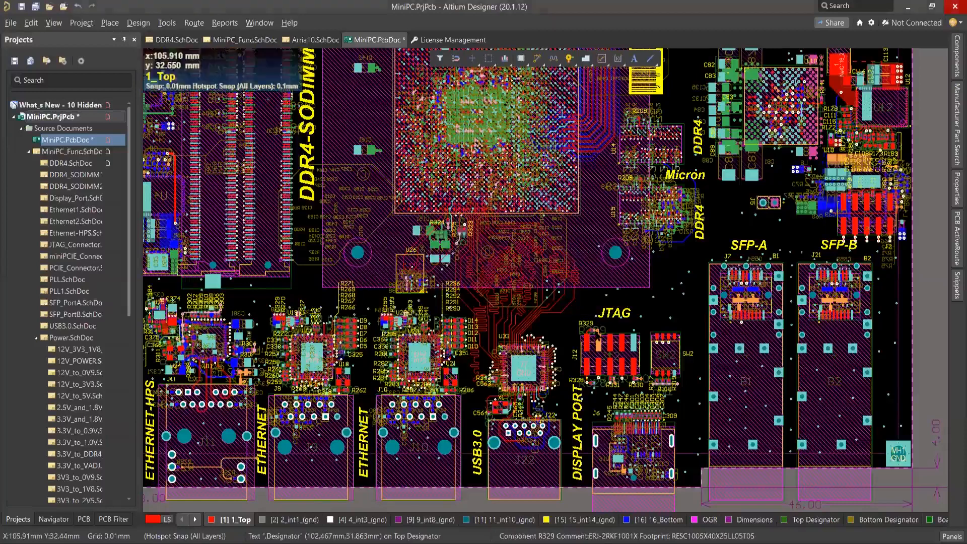
# Inspect the text properties of R329's assembly designator above the JTAG connector J12, and close them without changes.
pyautogui.keyDown('ctrl'); pyautogui.scroll(2, 593, 332); pyautogui.keyUp('ctrl')
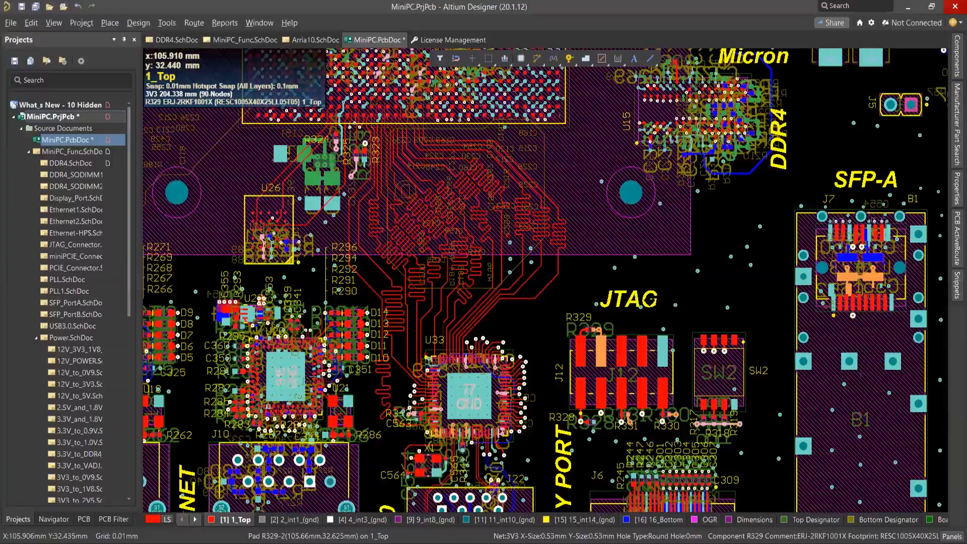
pyautogui.keyDown('ctrl'); pyautogui.scroll(1, 596, 331); pyautogui.keyUp('ctrl')
pyautogui.keyDown('ctrl'); pyautogui.scroll(3, 595, 331); pyautogui.keyUp('ctrl')
pyautogui.click(650, 302)
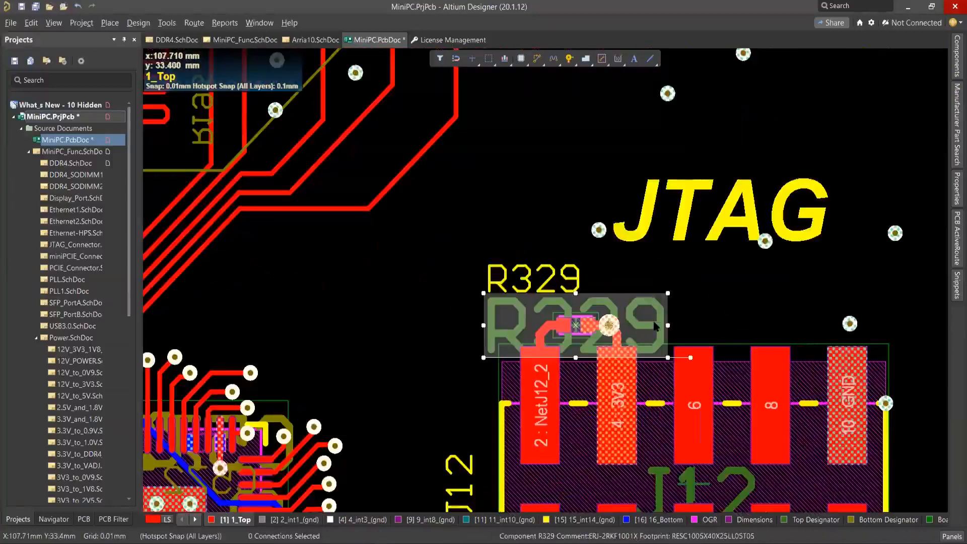
pyautogui.doubleClick(655, 327)
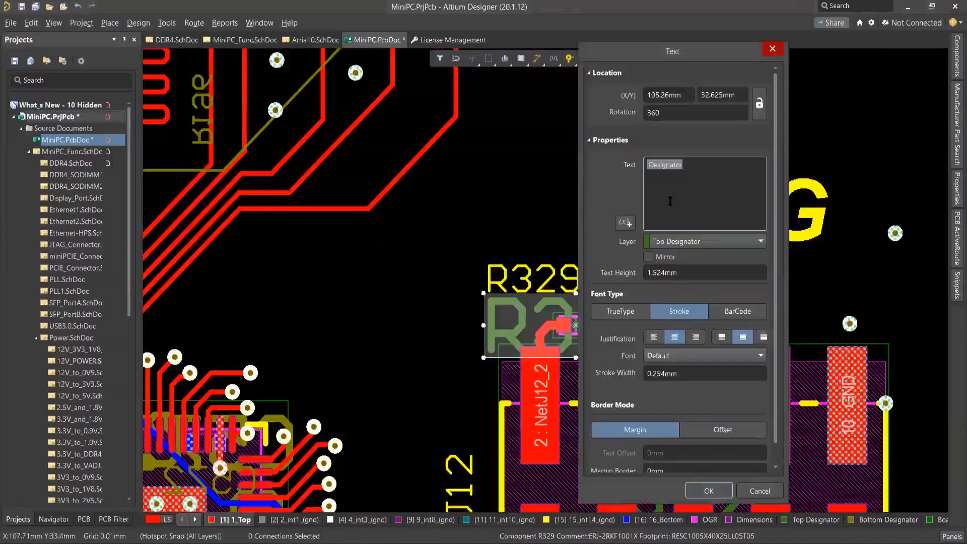
pyautogui.click(773, 49)
# Make Top Designator the active layer and display the board in single layer mode.
pyautogui.click(814, 522)
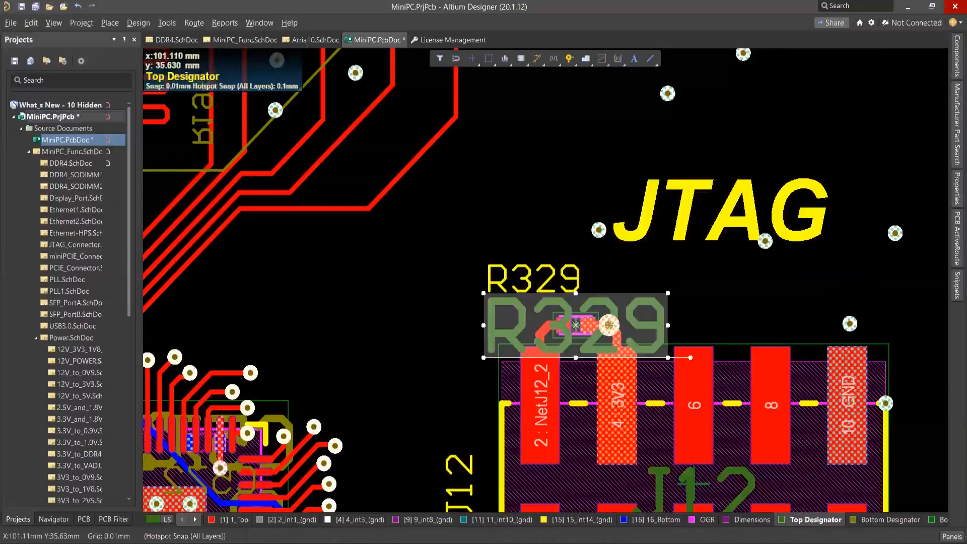
pyautogui.hotkey('shift', 's')
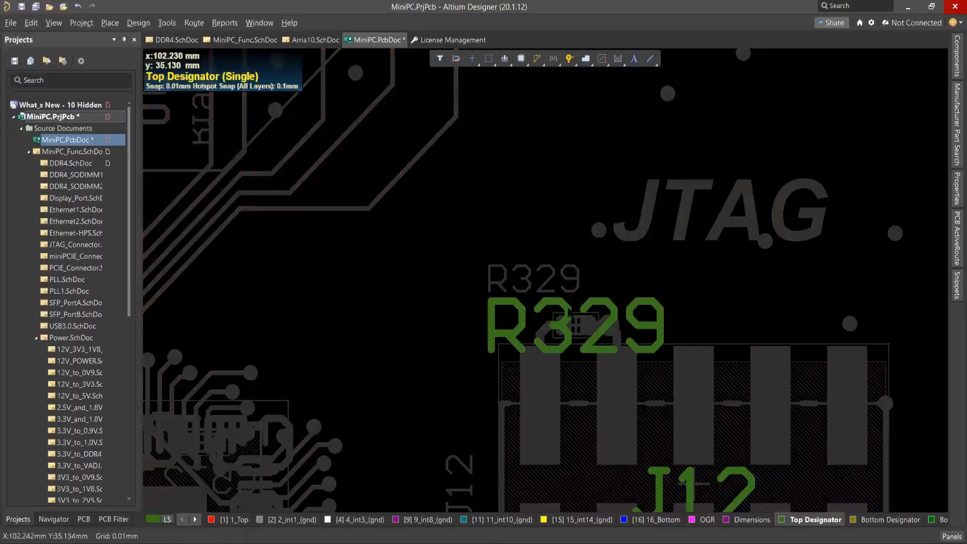
pyautogui.keyDown('ctrl'); pyautogui.scroll(-2, 582, 327); pyautogui.keyUp('ctrl')
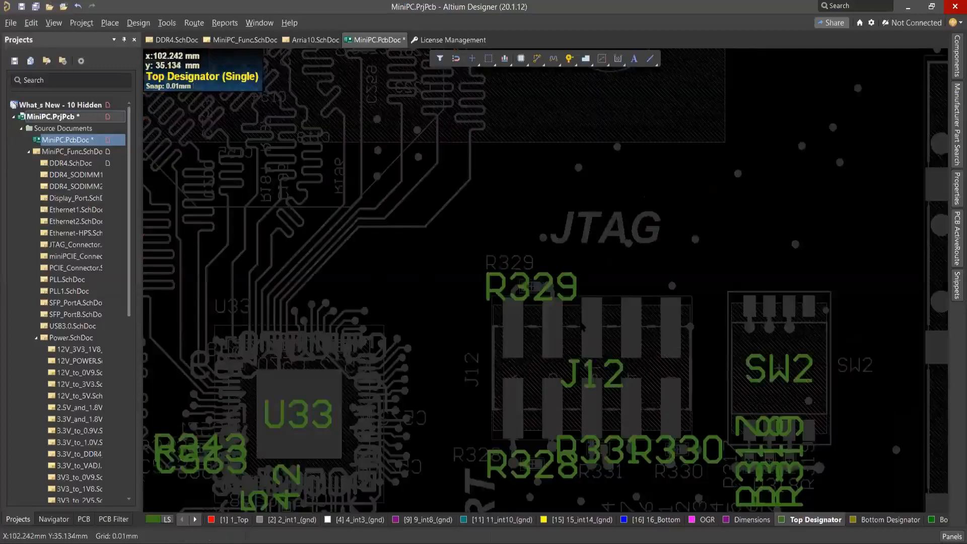
pyautogui.keyDown('ctrl'); pyautogui.scroll(-3, 582, 327); pyautogui.keyUp('ctrl')
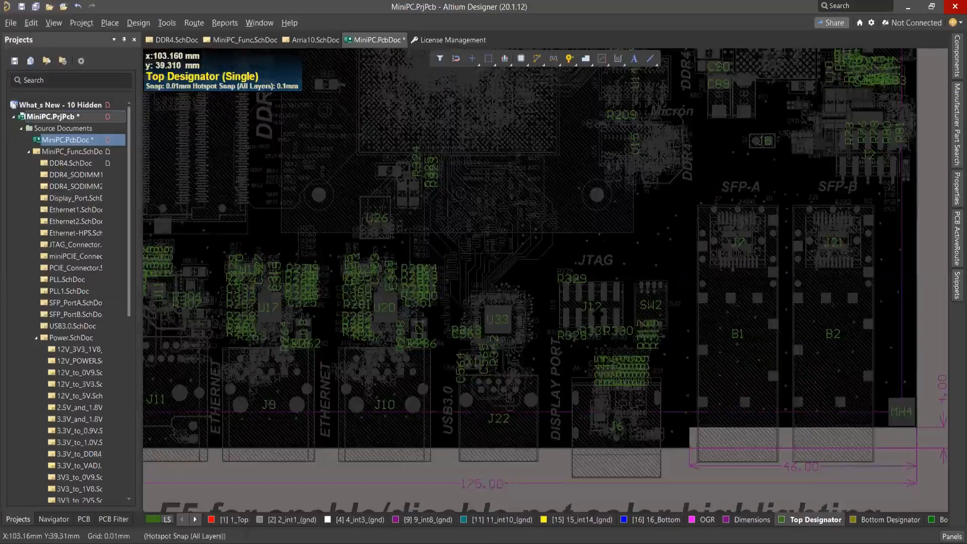
# Open Find Similar Objects for R329's assembly designator text.
pyautogui.moveTo(600, 314); pyautogui.dragTo(619, 350, button='right')
pyautogui.rightClick(599, 315)
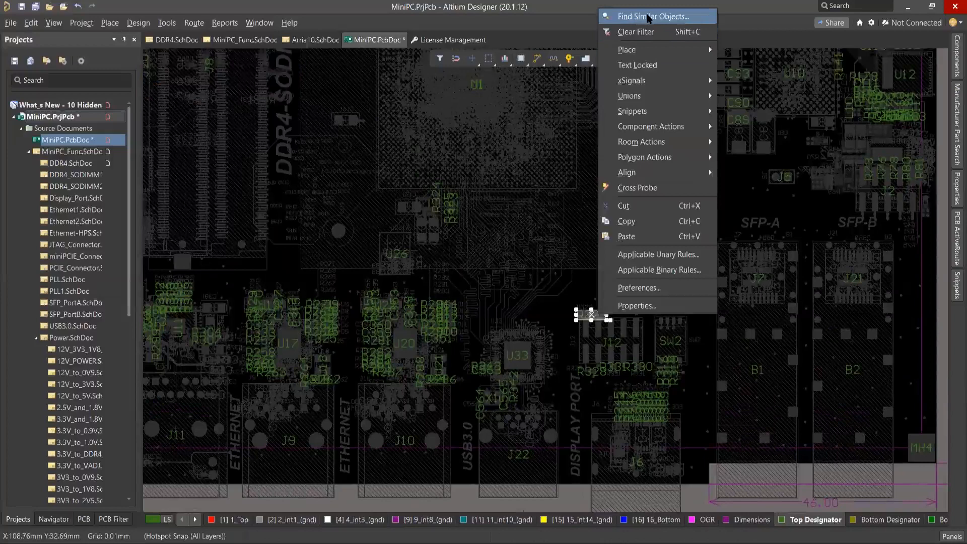
pyautogui.click(649, 18)
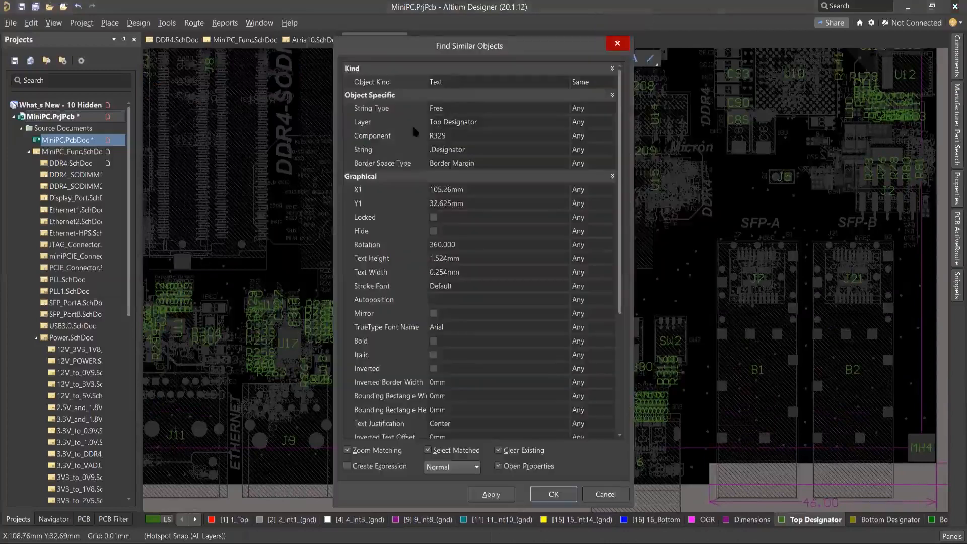
pyautogui.click(487, 126)
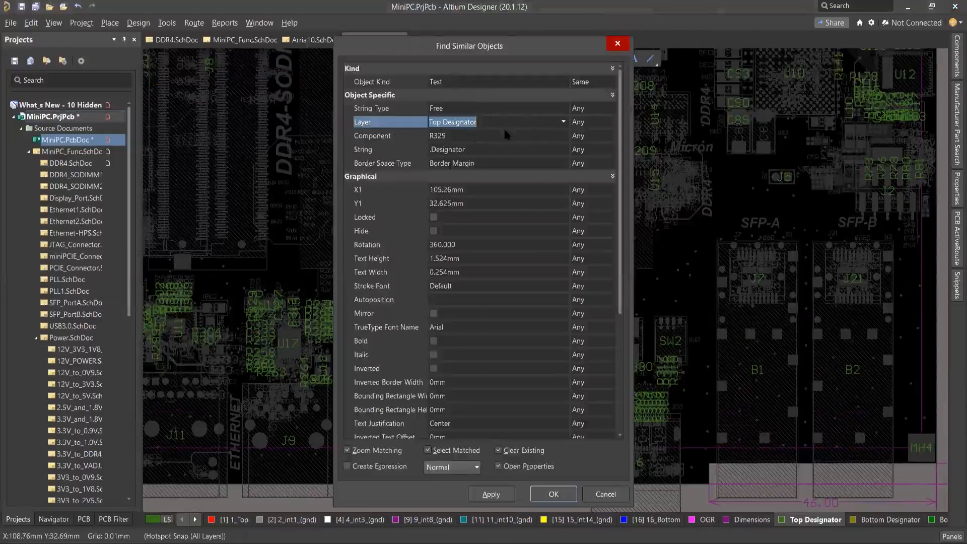
pyautogui.click(564, 123)
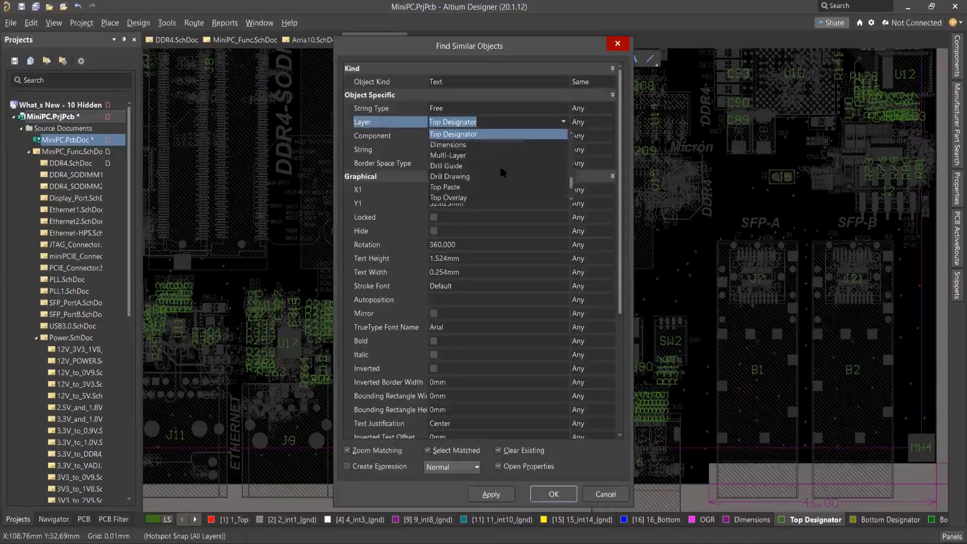
pyautogui.scroll(-4, 502, 158)
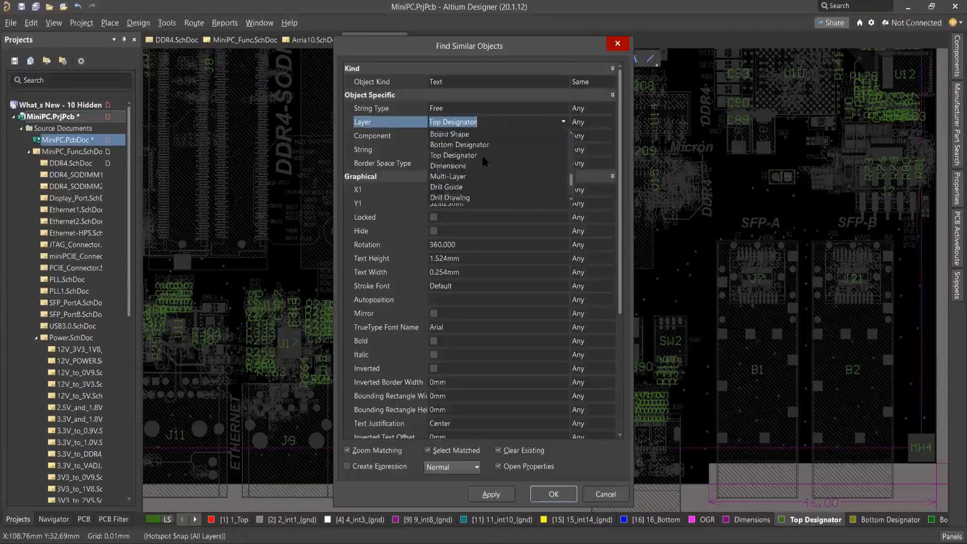
pyautogui.scroll(6, 483, 191)
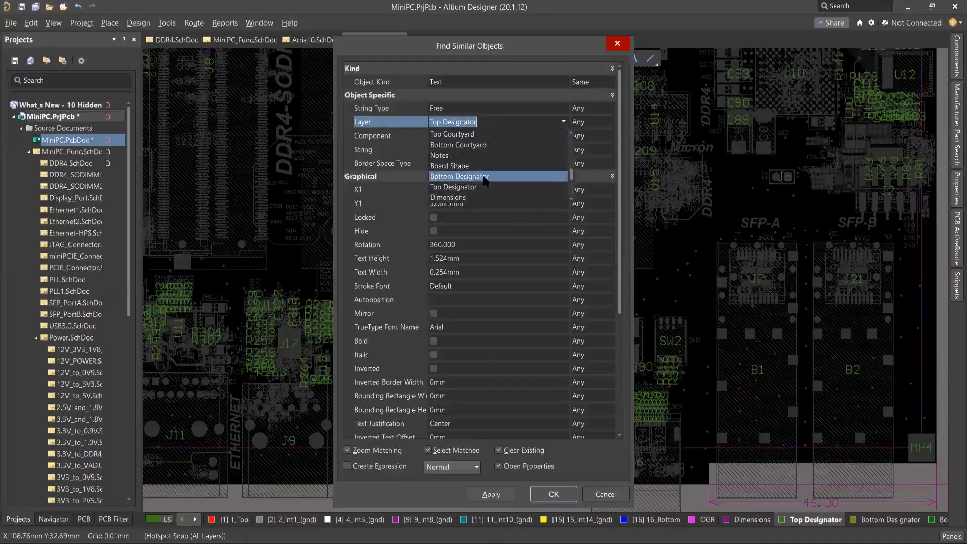
pyautogui.scroll(8, 534, 151)
pyautogui.scroll(4, 534, 151)
pyautogui.click(565, 123)
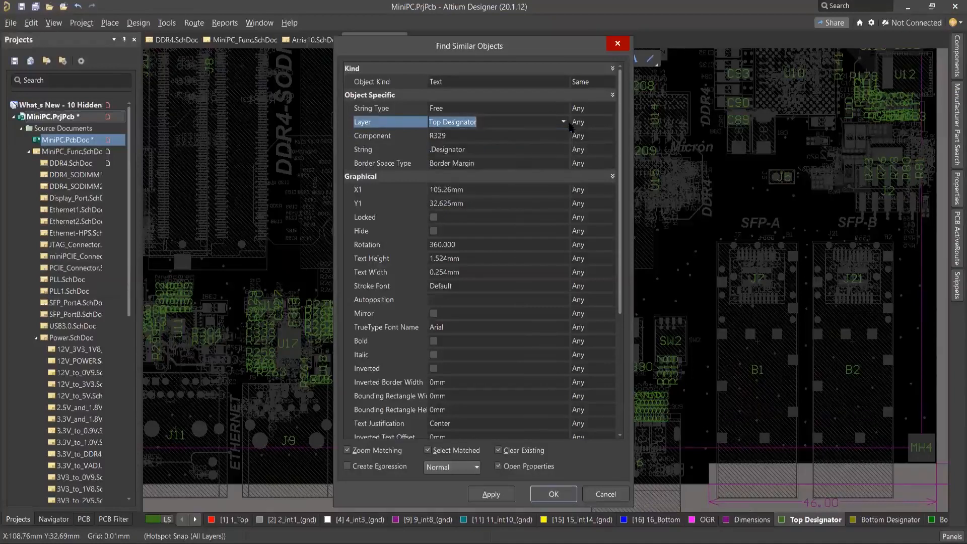
pyautogui.click(610, 137)
pyautogui.click(610, 137)
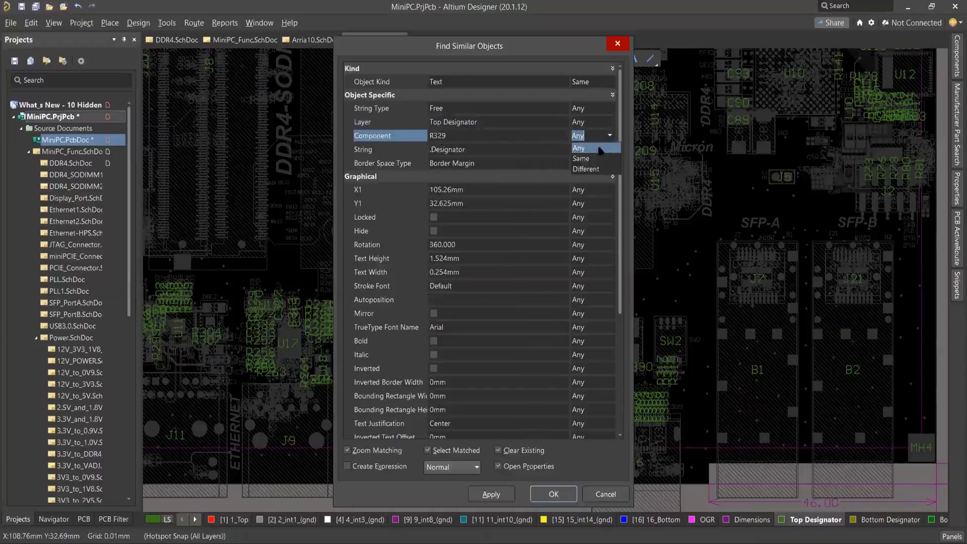
# Set the Layer criterion to Same for Top Designator and apply the search to select all matching designator texts.
pyautogui.click(611, 122)
pyautogui.click(611, 122)
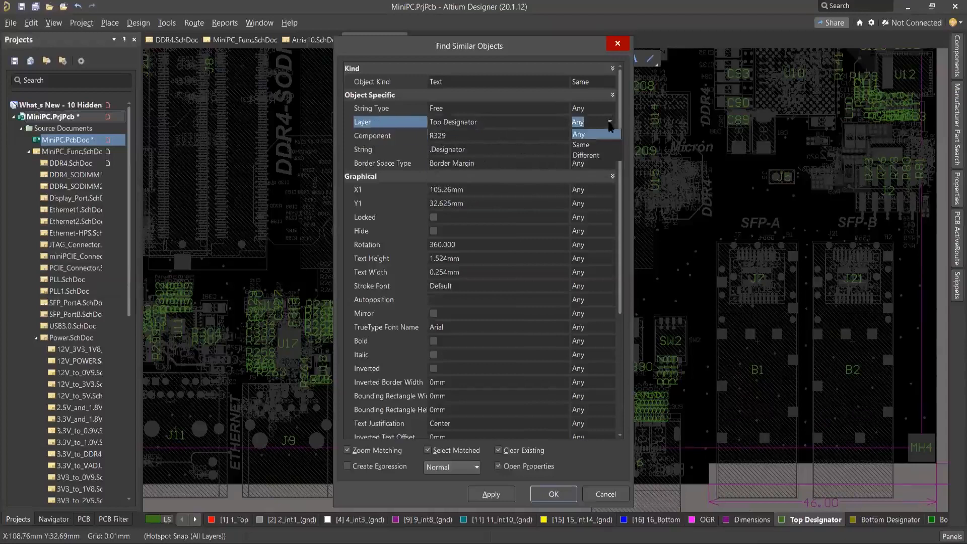
pyautogui.click(598, 146)
pyautogui.click(505, 499)
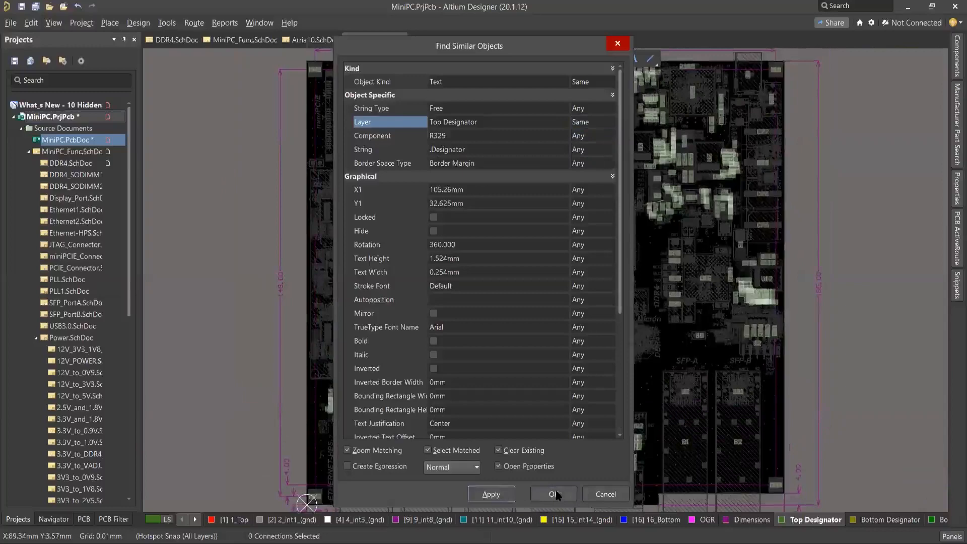
# Accept the similar-objects search and set the text height of all selected Top Designator texts to 0.524 mm.
pyautogui.click(554, 494)
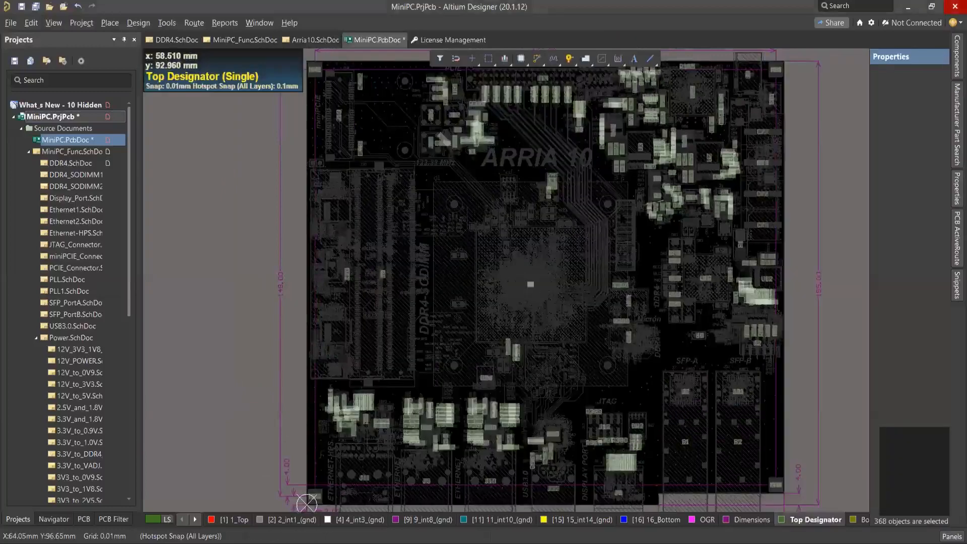
pyautogui.keyDown('ctrl'); pyautogui.scroll(1, 623, 216); pyautogui.keyUp('ctrl')
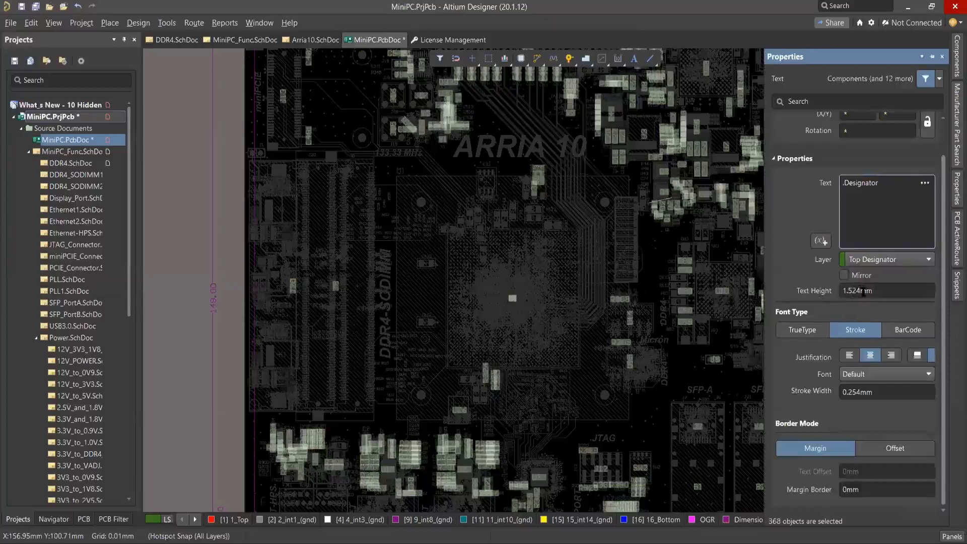
pyautogui.click(851, 292)
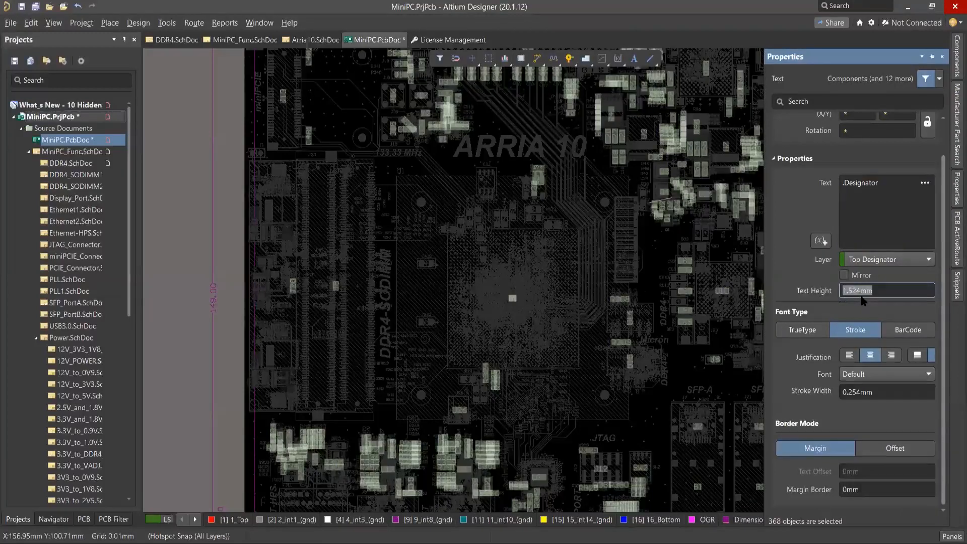
pyautogui.moveTo(847, 295); pyautogui.dragTo(824, 296)
pyautogui.write('0')
pyautogui.scroll(1, 823, 396)
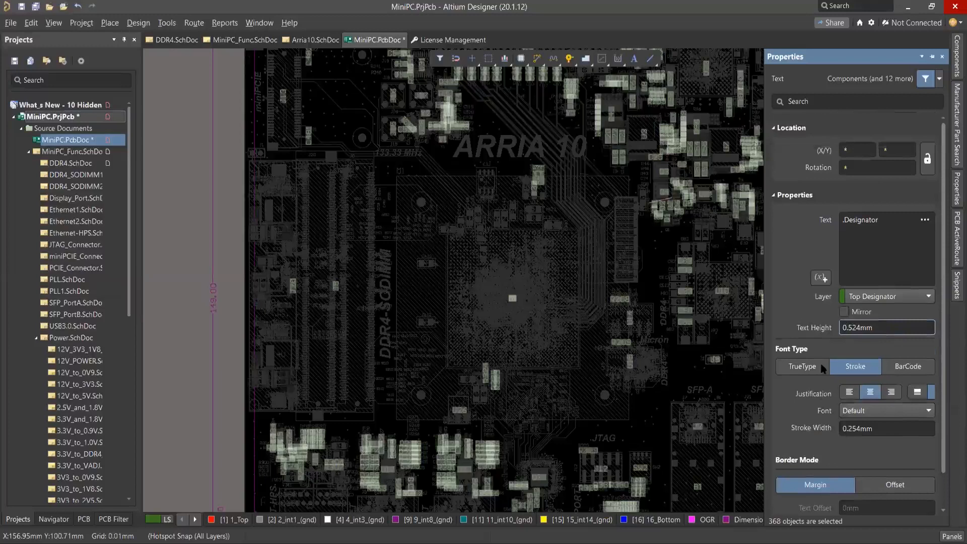
pyautogui.press('Return')
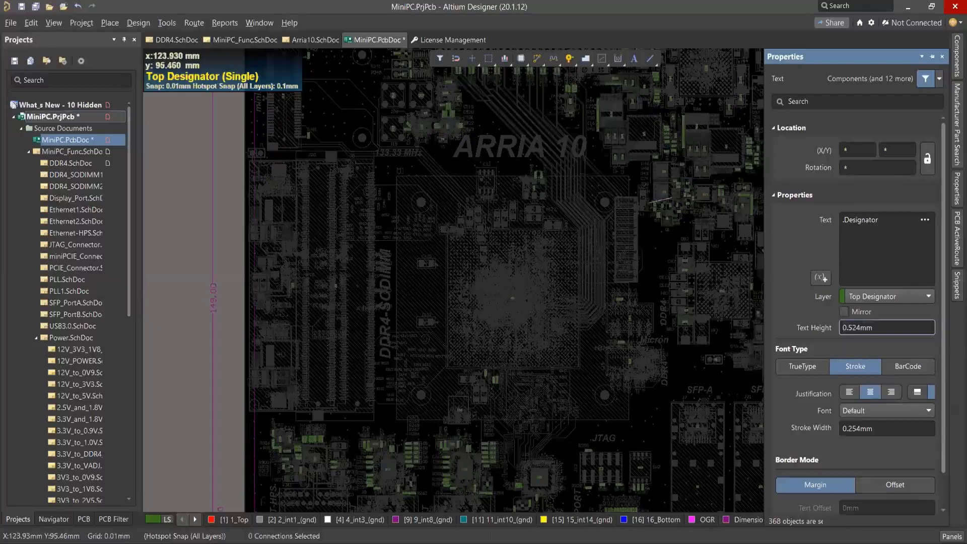
# Inspect the text properties of R3's assembly designator near Q1, and close them without changes.
pyautogui.click(654, 235)
pyautogui.keyDown('ctrl'); pyautogui.scroll(3, 654, 235); pyautogui.keyUp('ctrl')
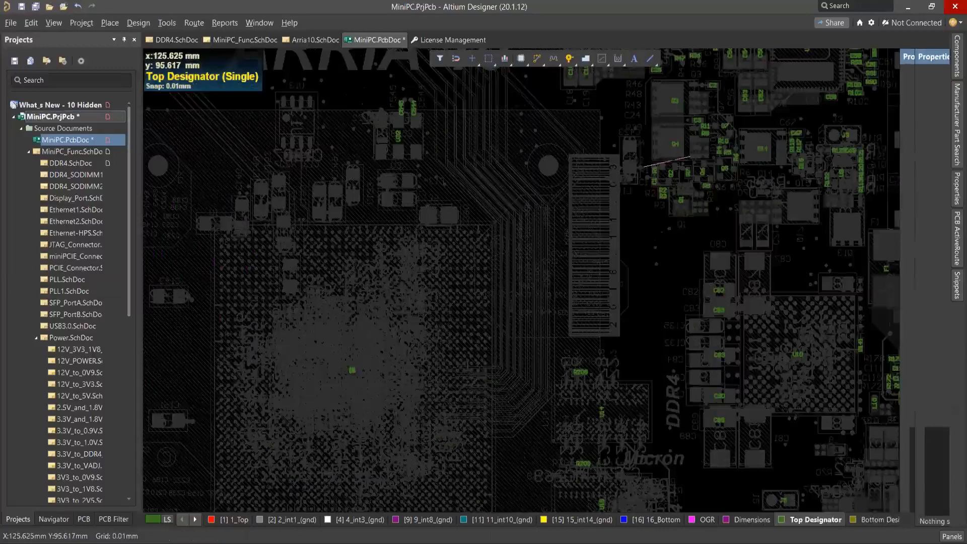
pyautogui.keyDown('ctrl'); pyautogui.scroll(5, 667, 172); pyautogui.keyUp('ctrl')
pyautogui.doubleClick(667, 172)
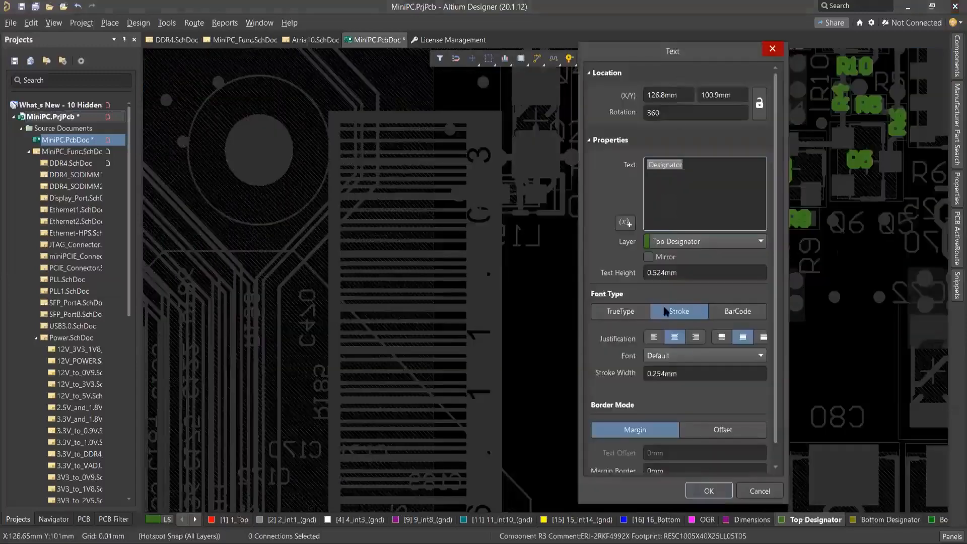
pyautogui.click(773, 48)
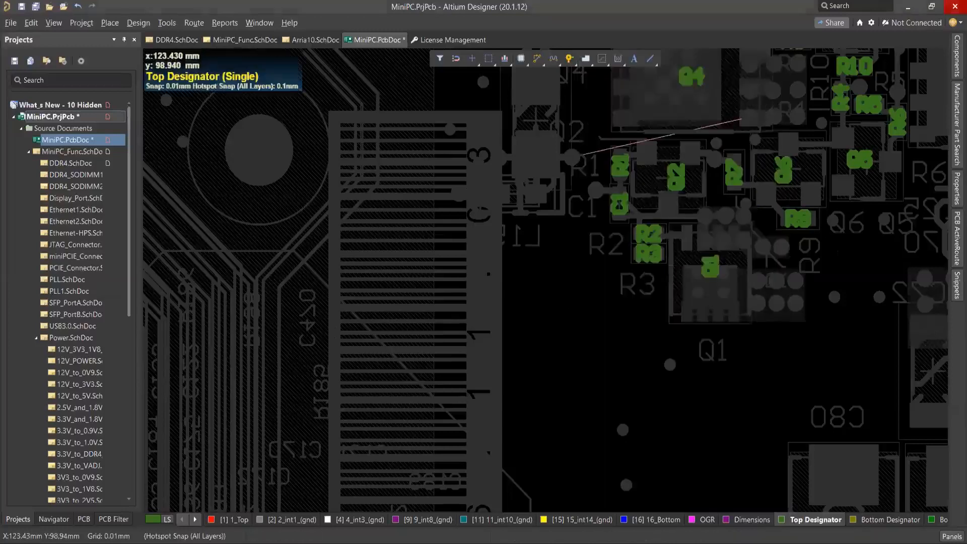
# Make Bottom Designator the active layer in single layer mode.
pyautogui.keyDown('ctrl'); pyautogui.scroll(-1, 574, 292); pyautogui.keyUp('ctrl')
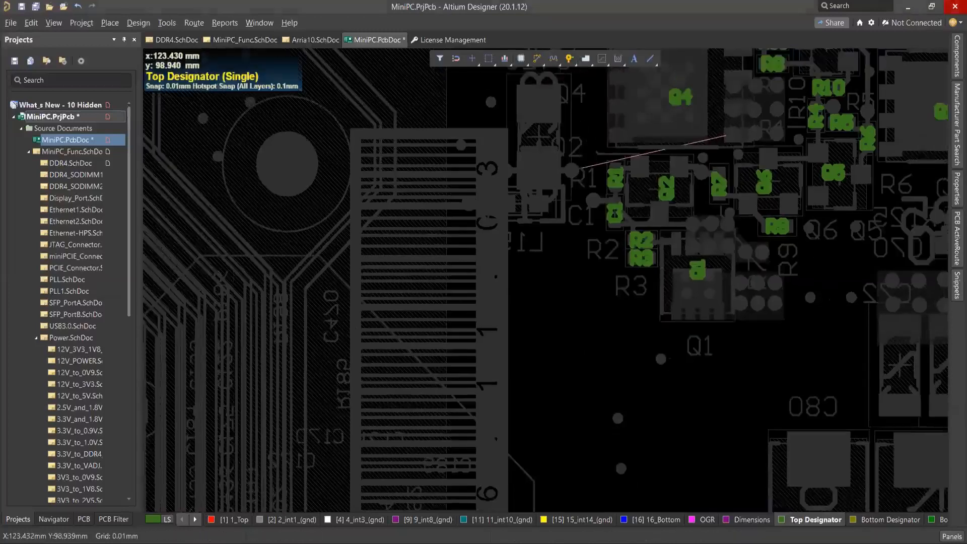
pyautogui.keyDown('ctrl'); pyautogui.scroll(-1, 557, 294); pyautogui.keyUp('ctrl')
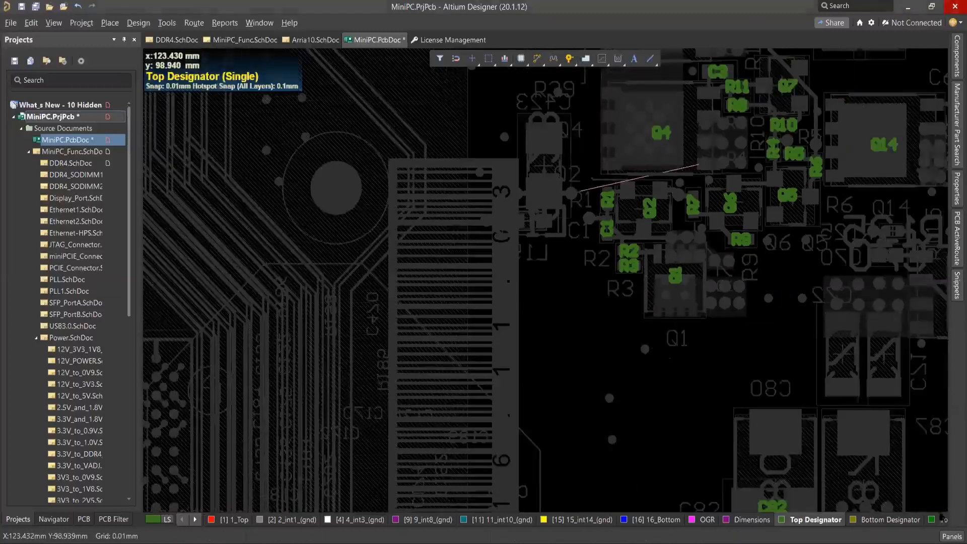
pyautogui.keyDown('ctrl'); pyautogui.scroll(-2, 569, 303); pyautogui.keyUp('ctrl')
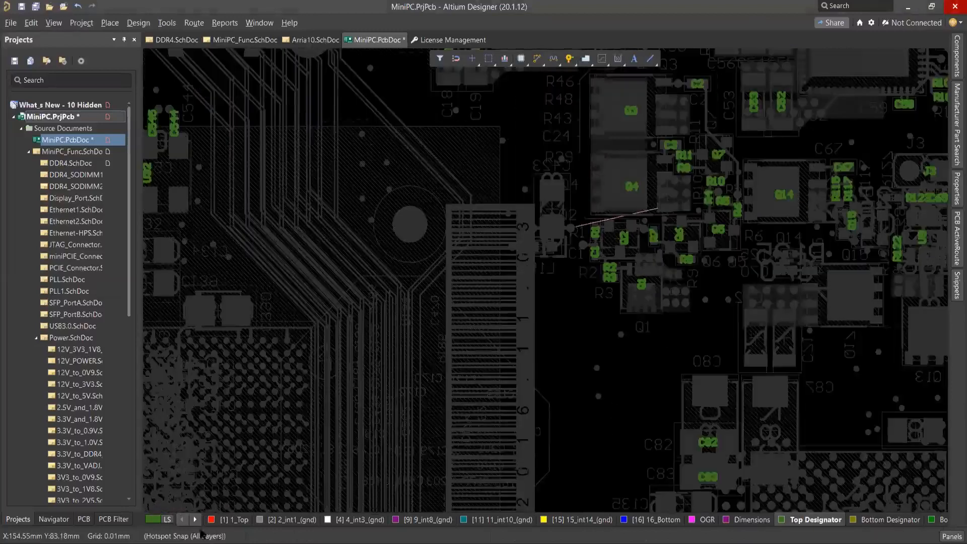
pyautogui.click(197, 520)
pyautogui.click(197, 520)
pyautogui.click(770, 520)
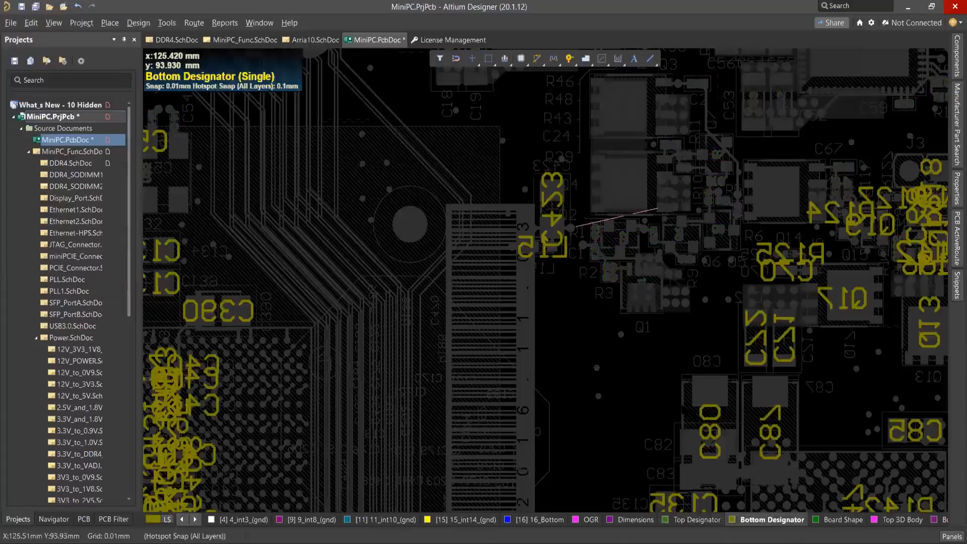
# Find objects similar to C80's designator text with the Layer criterion set to Same for Bottom Designator, and apply the search.
pyautogui.keyDown('ctrl'); pyautogui.scroll(-1, 592, 366); pyautogui.keyUp('ctrl')
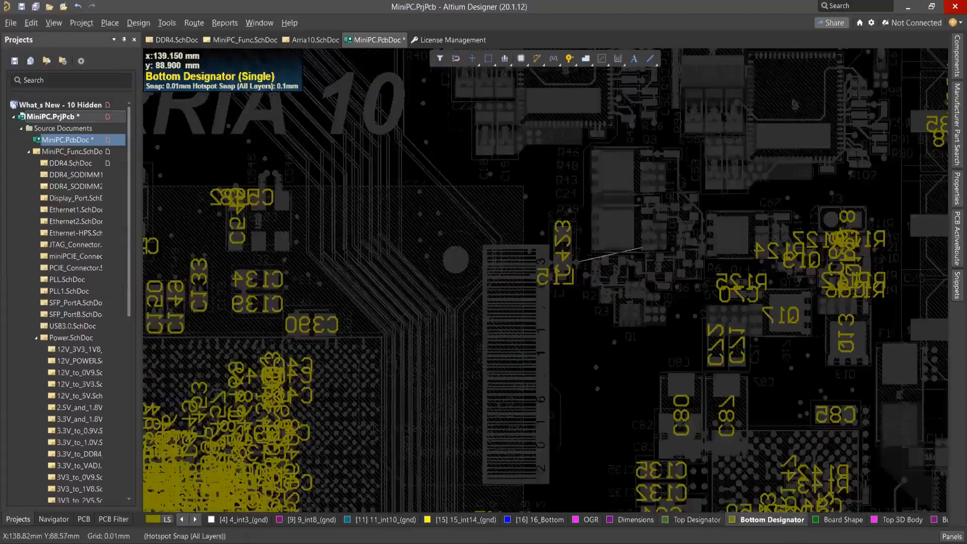
pyautogui.rightClick(682, 408)
pyautogui.click(712, 104)
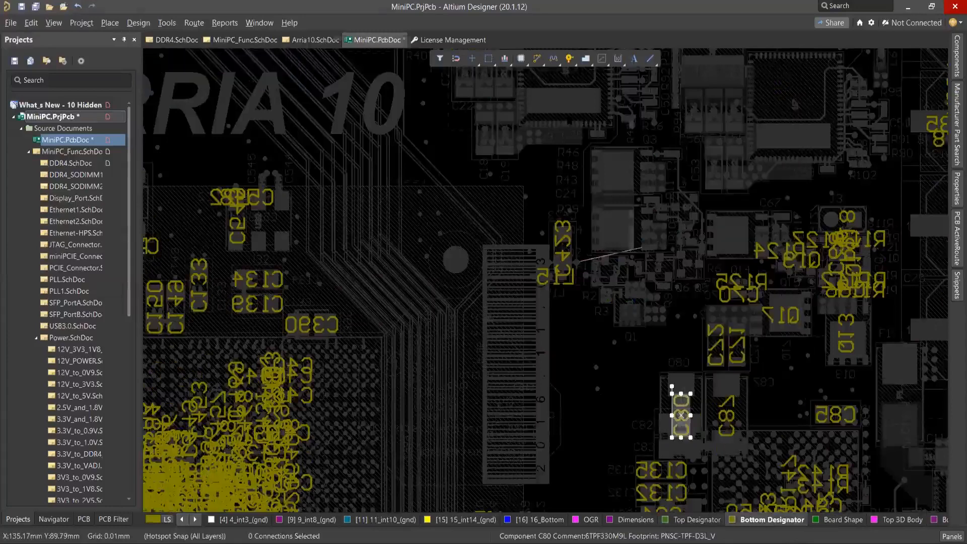
pyautogui.click(611, 123)
pyautogui.click(611, 122)
pyautogui.click(587, 140)
pyautogui.click(504, 497)
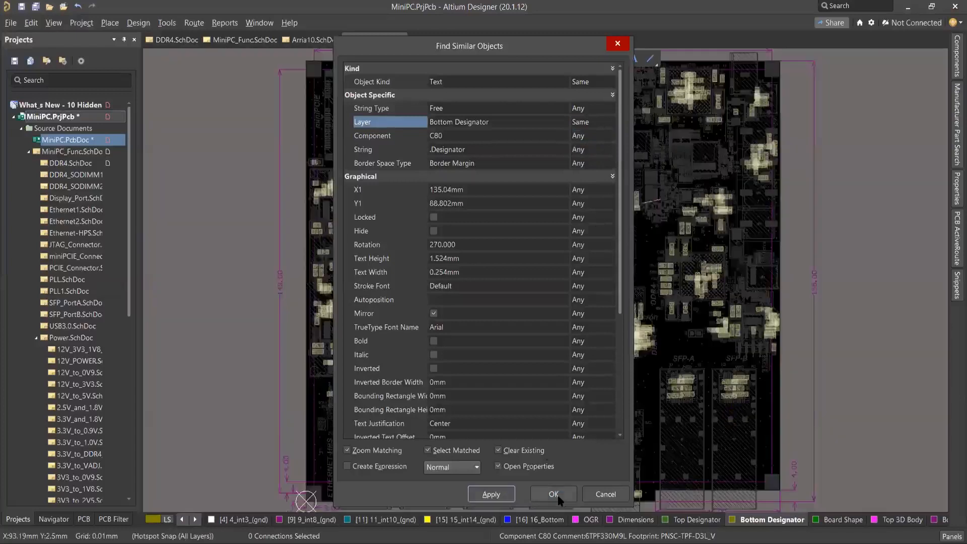
# Accept the search and set the text height of all selected Bottom Designator texts to 0.524 mm.
pyautogui.click(554, 495)
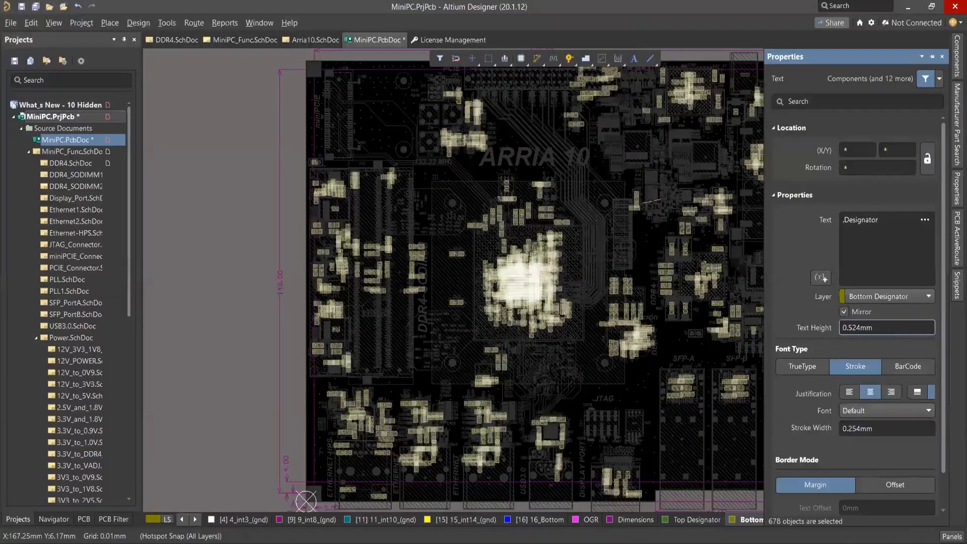
pyautogui.press('Return')
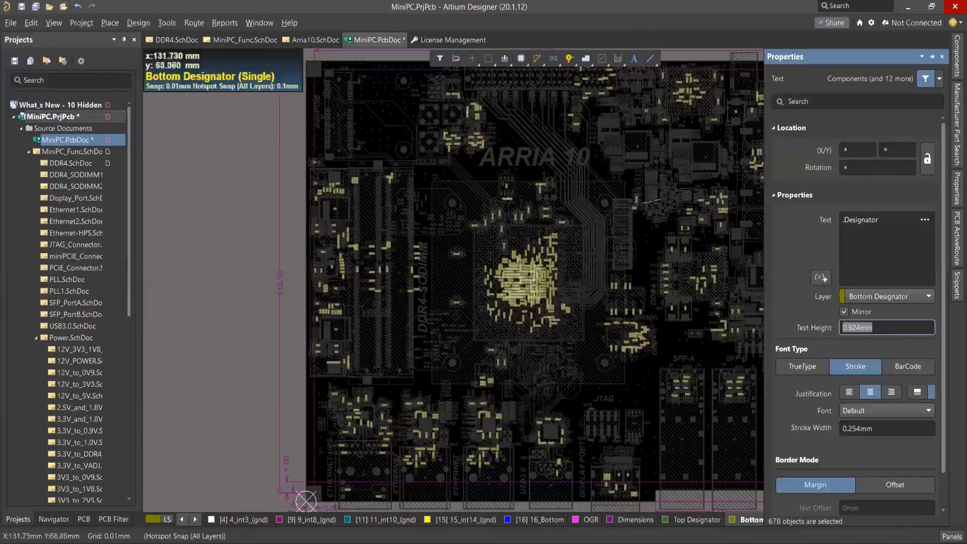
# Inspect the text properties of C272's assembly designator beside the DDR4 Micron memory, and close them without changes.
pyautogui.keyDown('ctrl'); pyautogui.scroll(2, 638, 299); pyautogui.keyUp('ctrl')
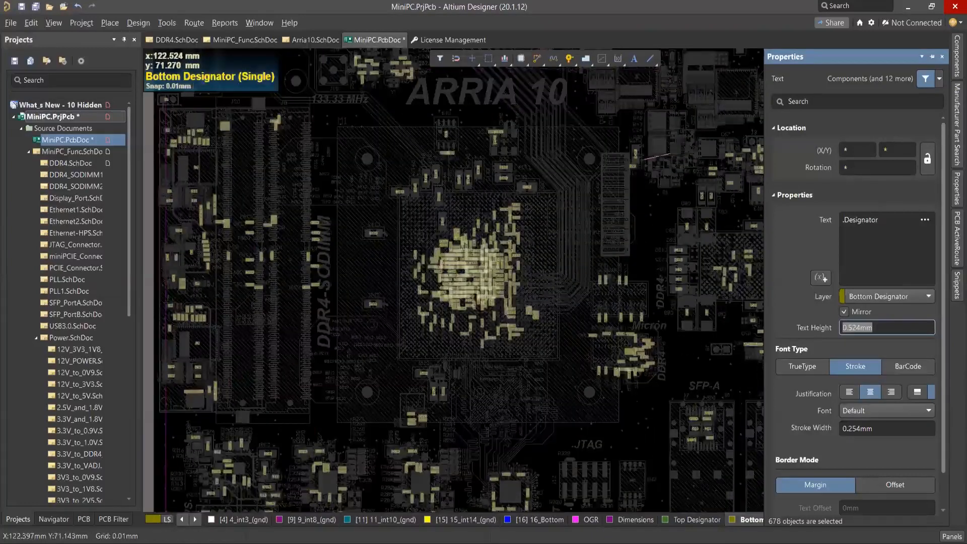
pyautogui.keyDown('ctrl'); pyautogui.scroll(2, 639, 300); pyautogui.keyUp('ctrl')
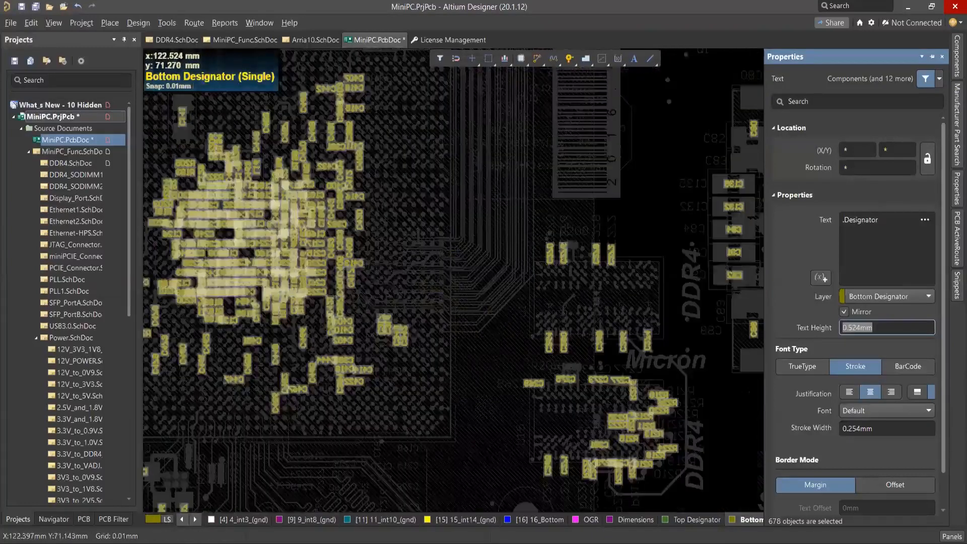
pyautogui.click(639, 299)
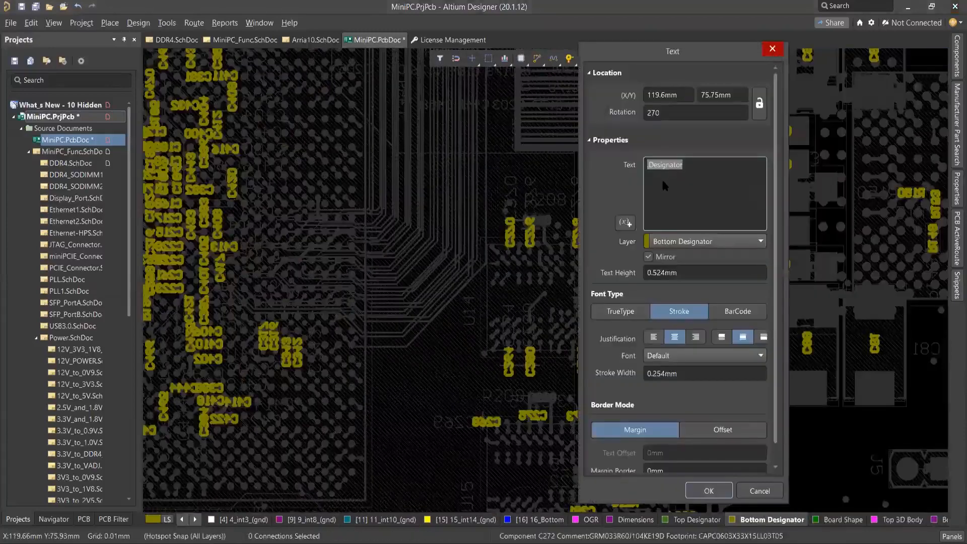
pyautogui.press('Return')
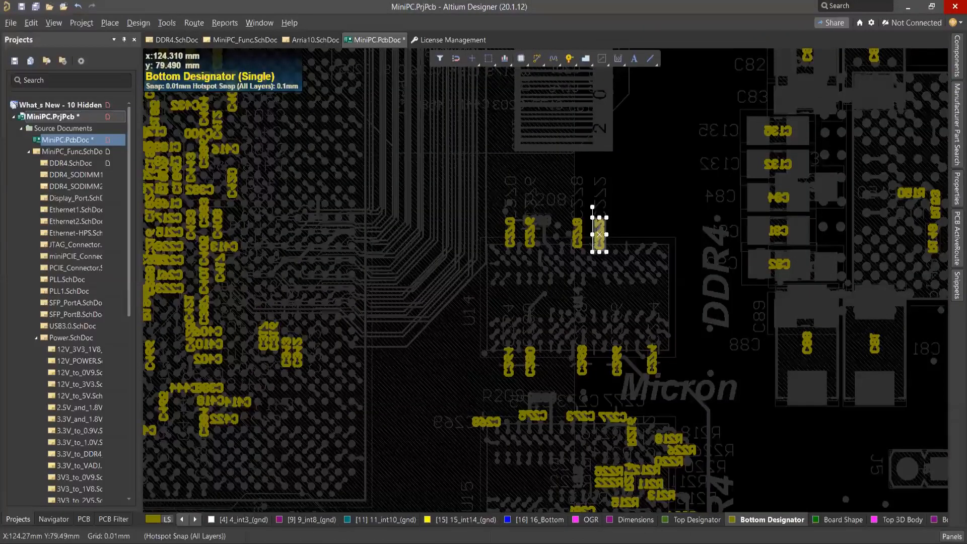
# Run the Add Designators for Assembly Drawing command on the MiniPC board.
pyautogui.keyDown('ctrl'); pyautogui.scroll(-2, 599, 234); pyautogui.keyUp('ctrl')
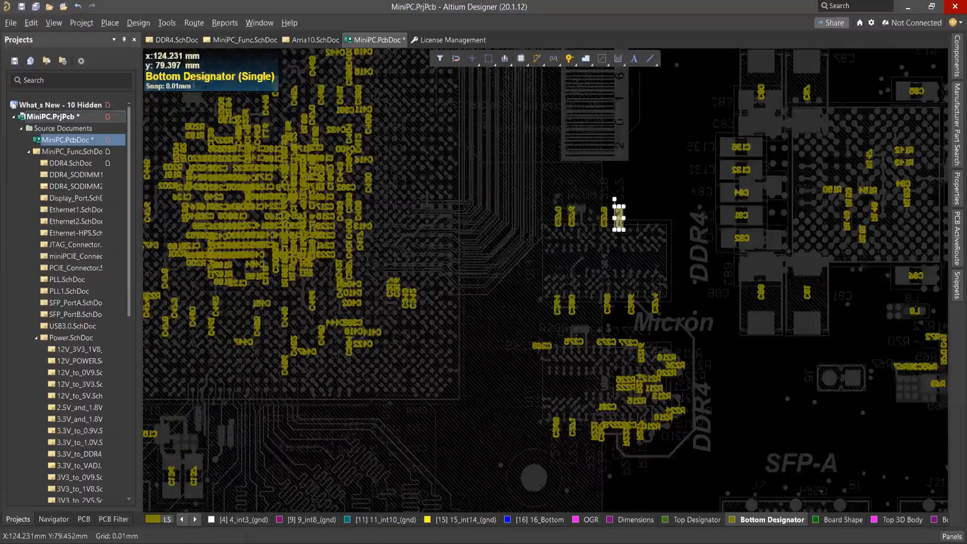
pyautogui.keyDown('ctrl'); pyautogui.scroll(-2, 620, 218); pyautogui.keyUp('ctrl')
pyautogui.press('t')
pyautogui.press('Down')
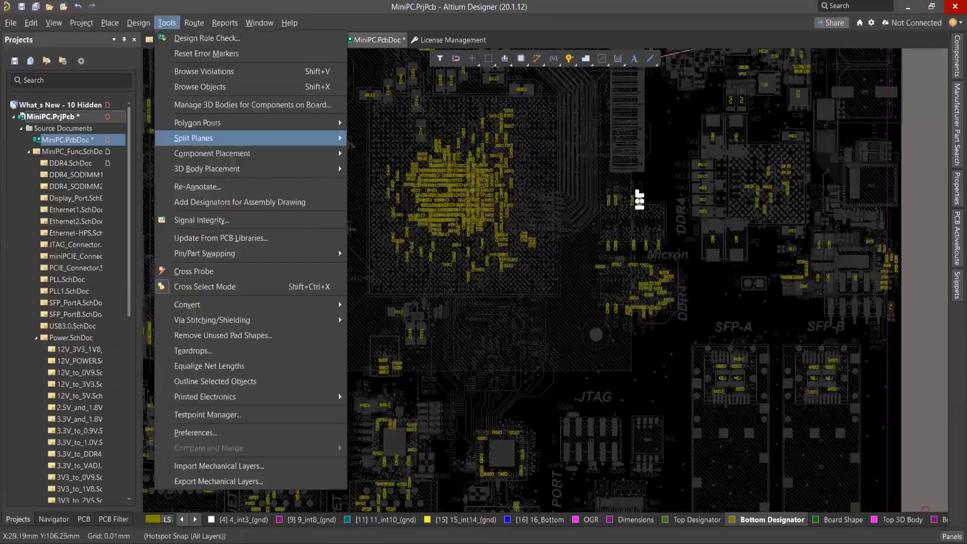
pyautogui.press('Down')
pyautogui.press('Down')
pyautogui.press('Down')
pyautogui.press('Down')
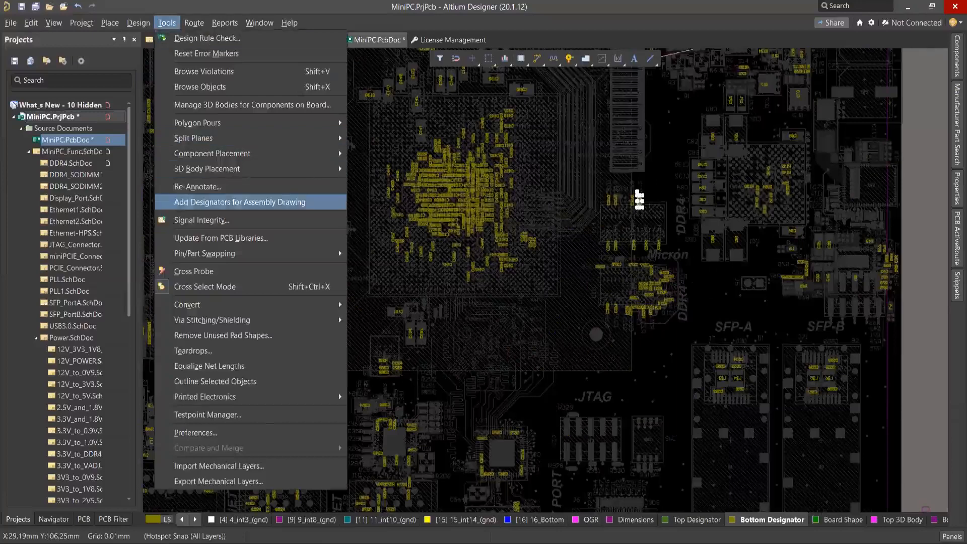
pyautogui.press('Return')
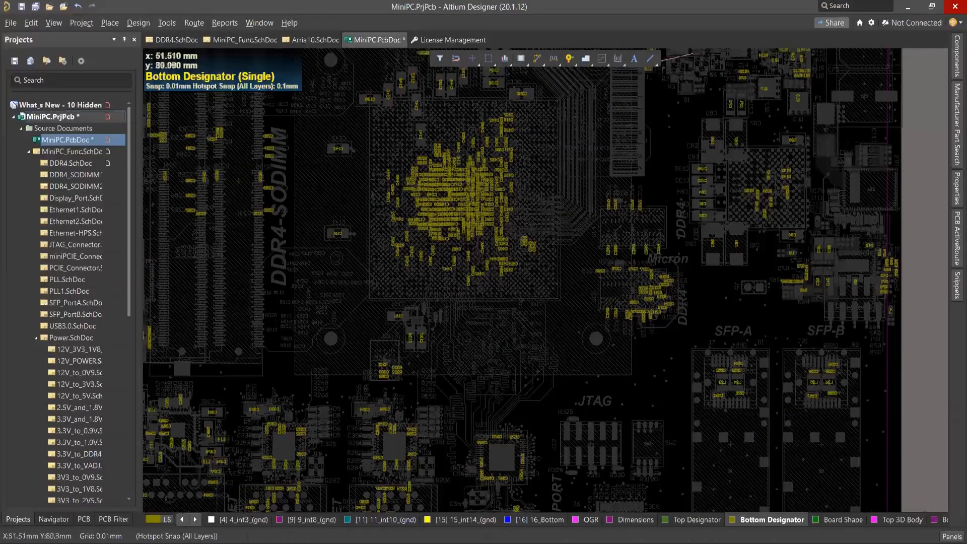
# Display all board layers again outside single layer mode and make 1_Top the active layer.
pyautogui.click(167, 520)
pyautogui.click(202, 374)
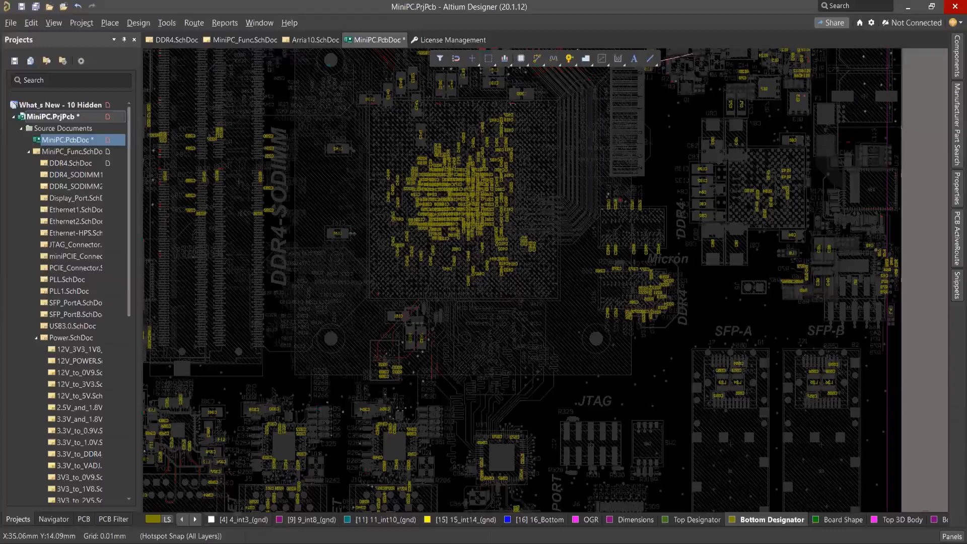
pyautogui.press('KP_Multiply')
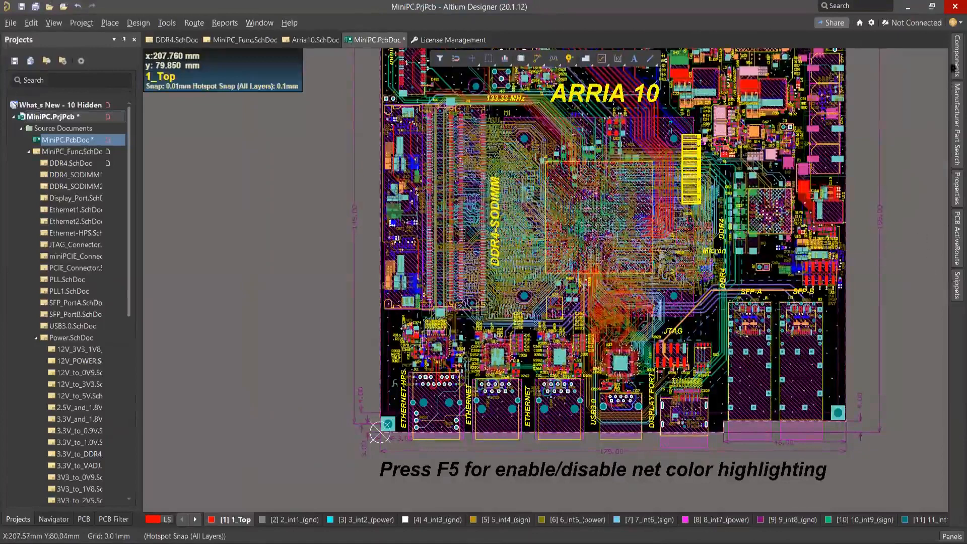
# Open the components list for the library Components - 23.03.20 - 09.10.~(1).PcbLib and widen it to show the full columns.
pyautogui.click(956, 58)
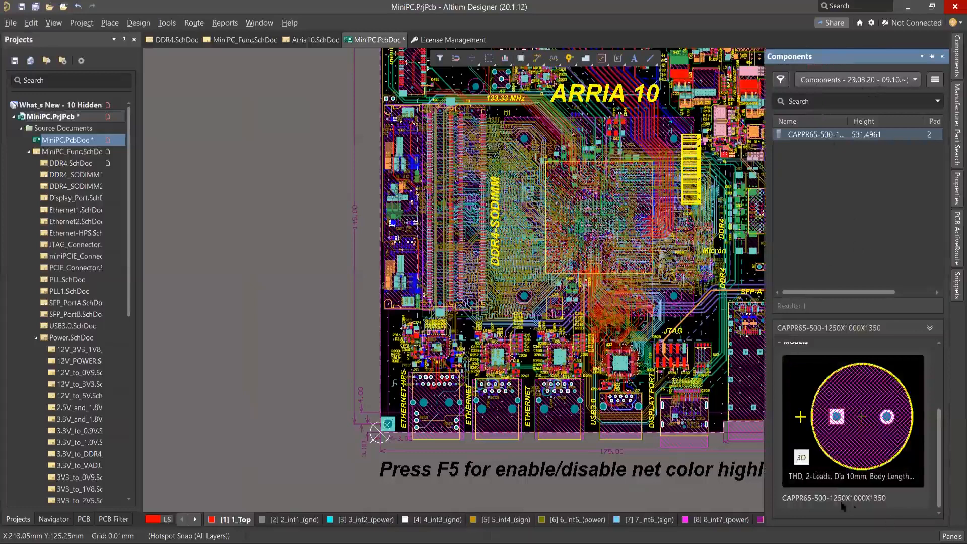
pyautogui.click(897, 80)
pyautogui.click(759, 344)
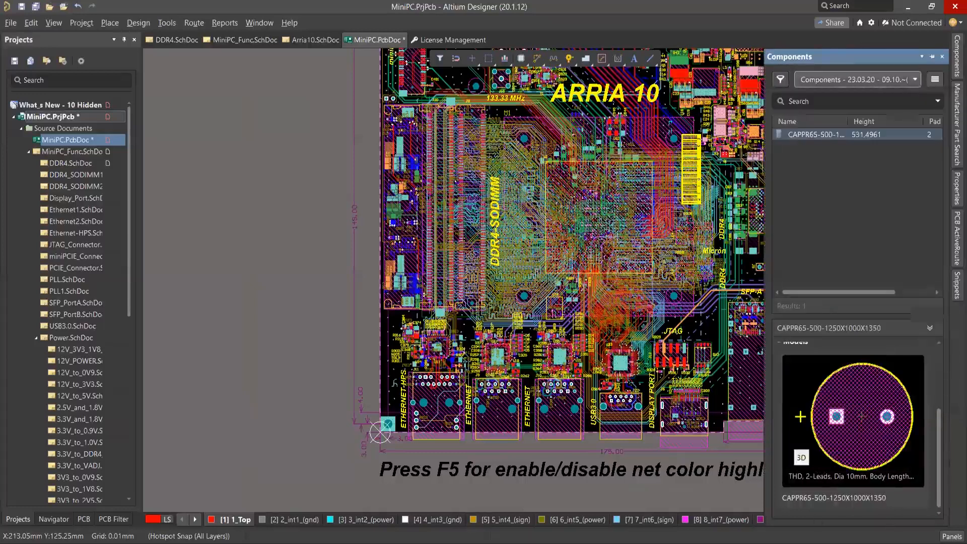
pyautogui.moveTo(765, 343); pyautogui.dragTo(706, 346)
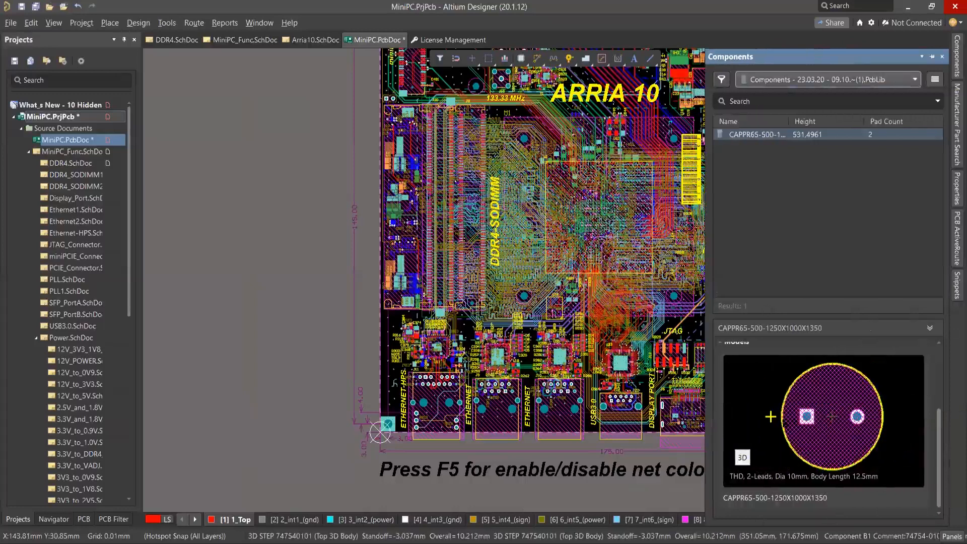
# Examine the details of footprint CAPPR65-500-1250X1000X1350 and its model preview in 2D and 3D.
pyautogui.scroll(3, 816, 407)
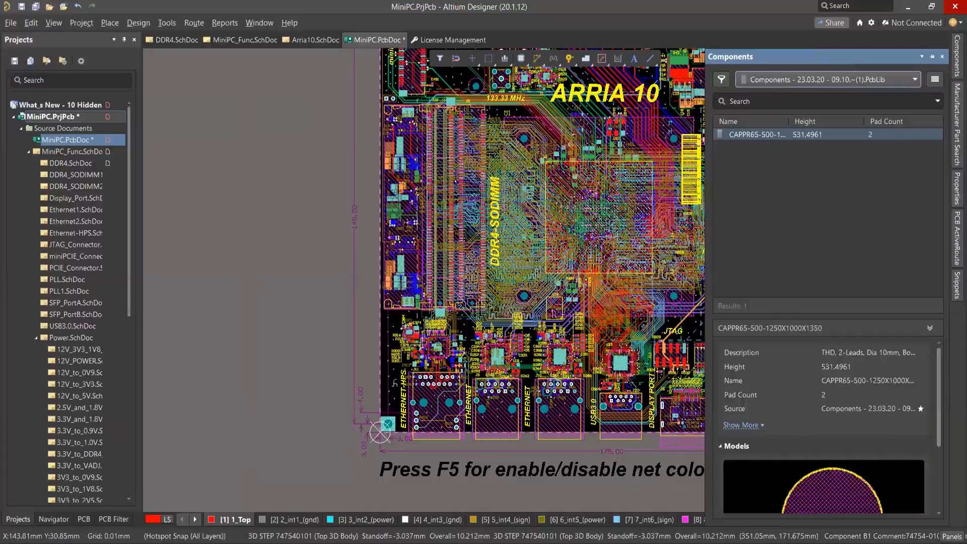
pyautogui.scroll(-3, 826, 428)
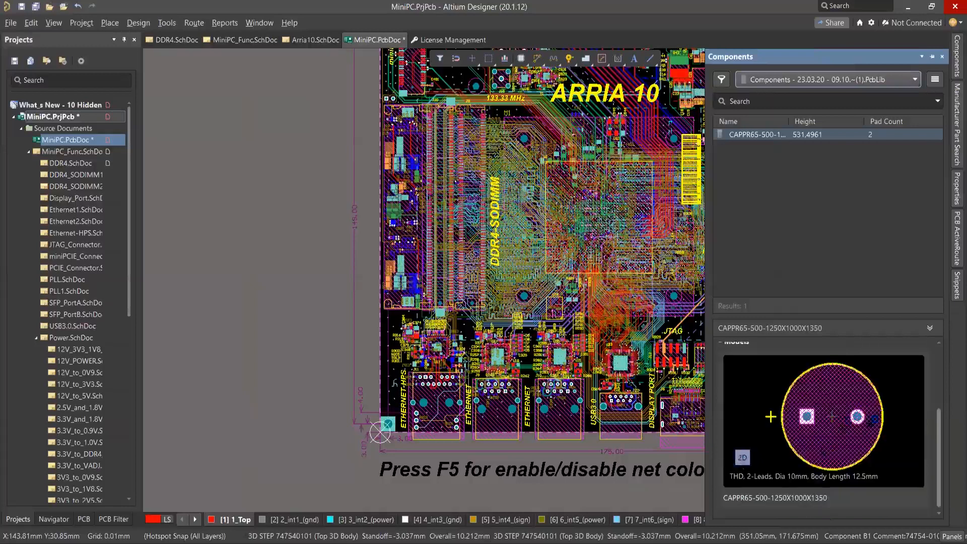
pyautogui.click(742, 458)
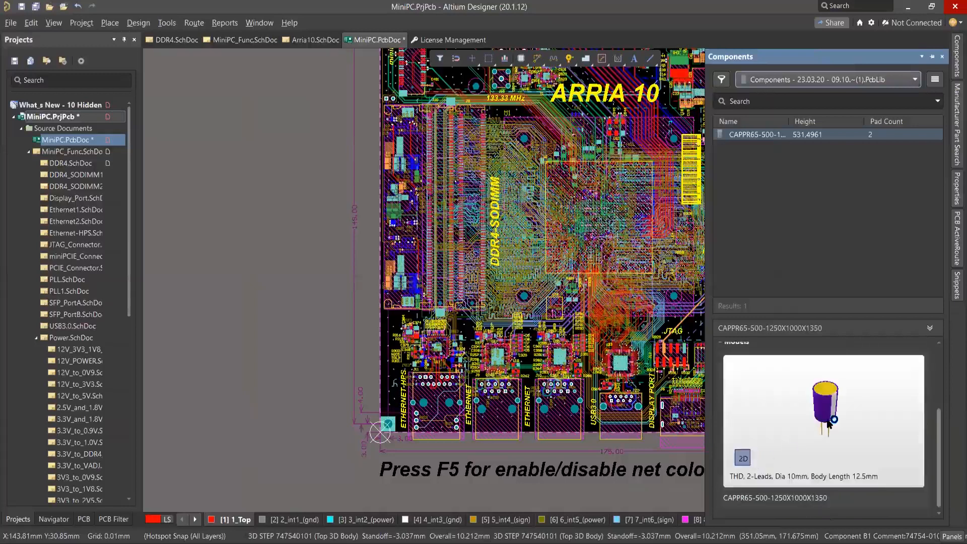
# Place two CAPPR65-500-1250X1000X1350 components from the library in the empty area beside the board's left edge.
pyautogui.rightClick(758, 135)
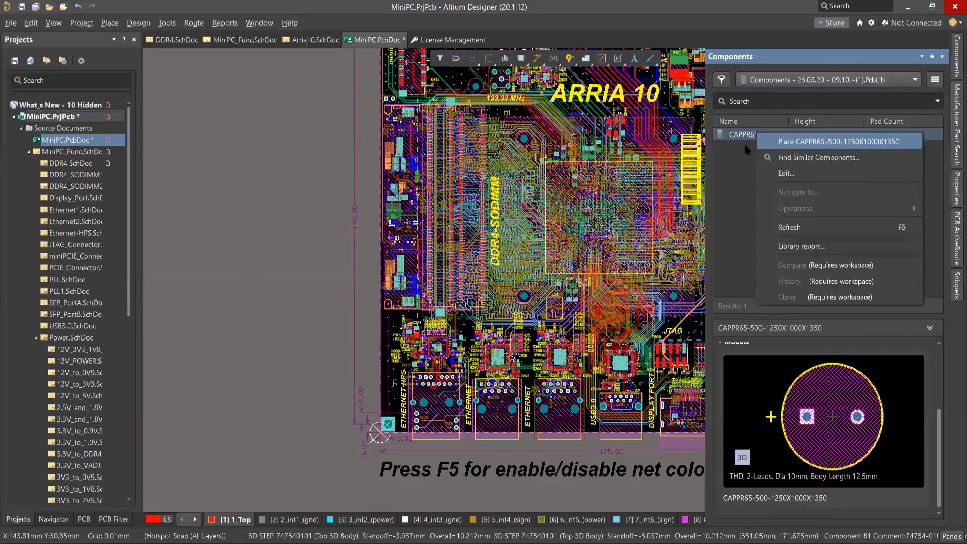
pyautogui.click(789, 143)
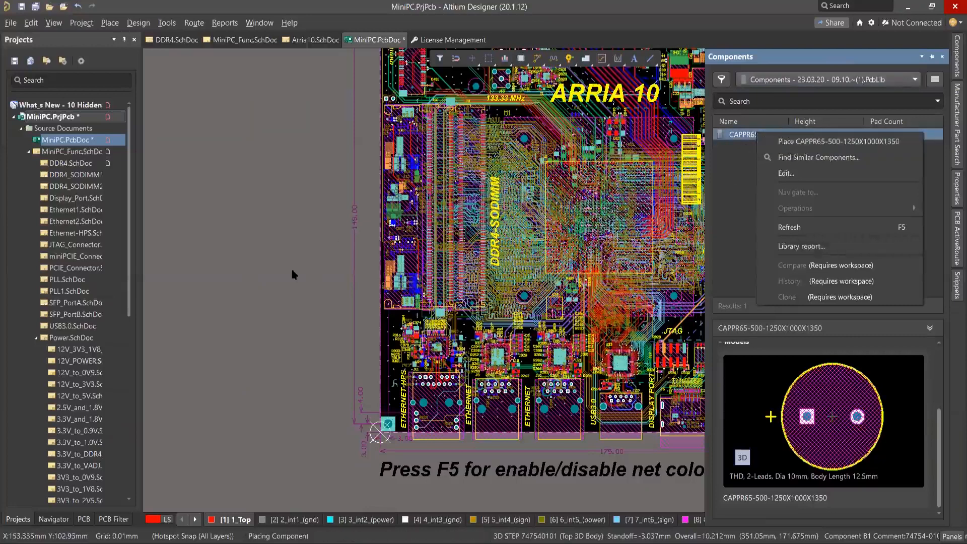
pyautogui.click(246, 310)
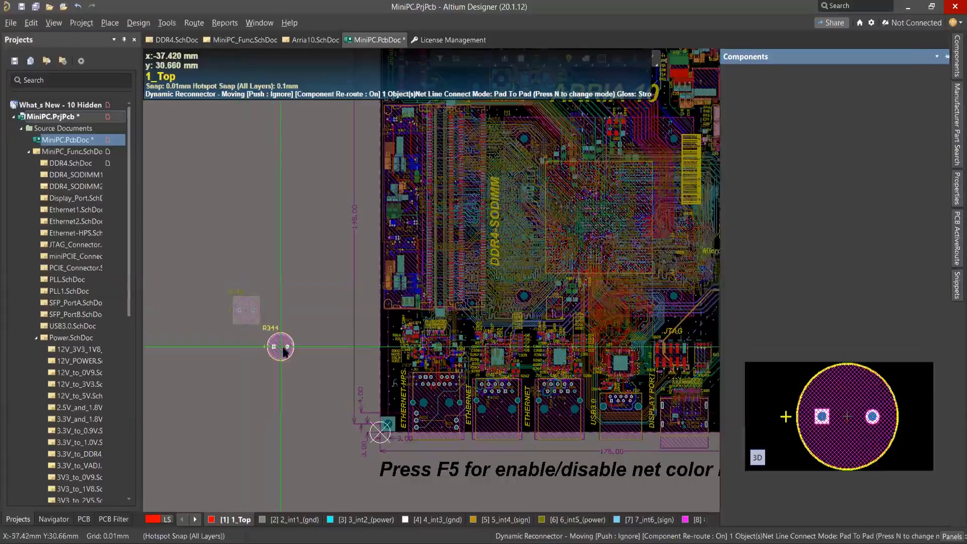
pyautogui.click(284, 346)
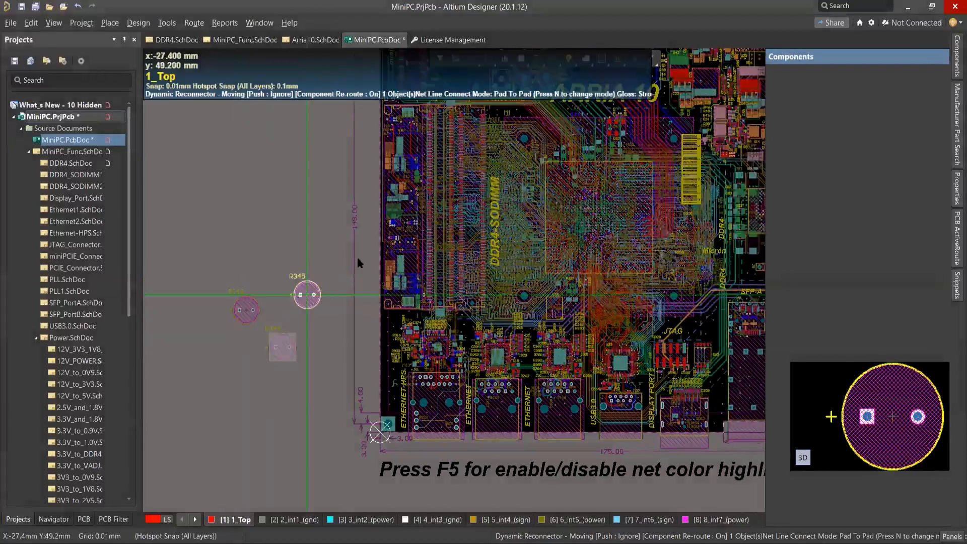
pyautogui.press('Escape')
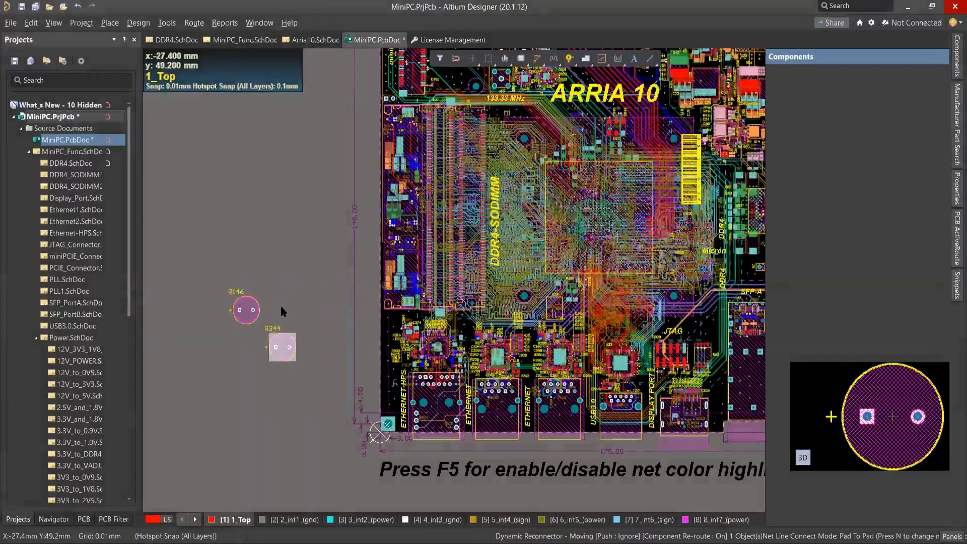
pyautogui.click(281, 311)
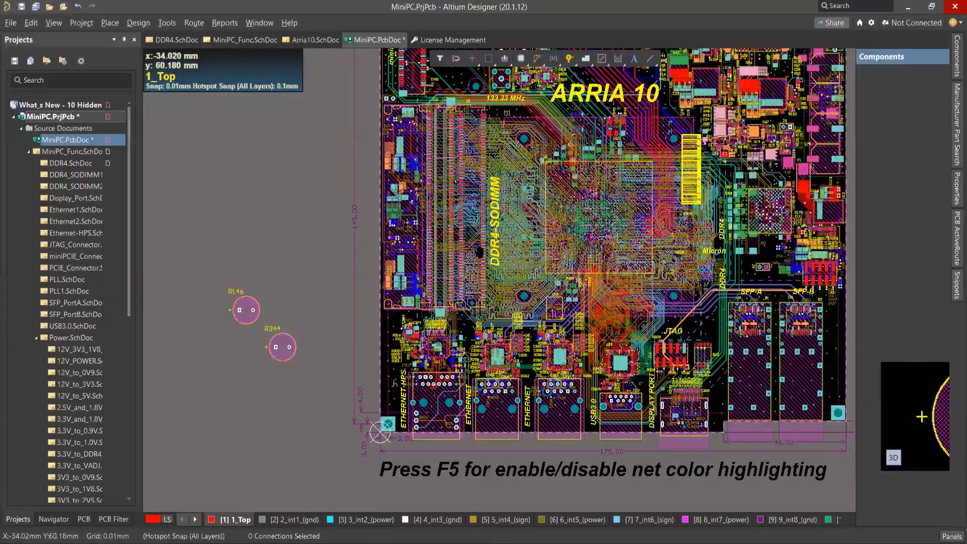
# Move capacitor footprint R344 diagonally up against R146 so that their outlines nearly touch.
pyautogui.moveTo(286, 315); pyautogui.dragTo(480, 253, button='right')
pyautogui.keyDown('ctrl'); pyautogui.scroll(3, 480, 253); pyautogui.keyUp('ctrl')
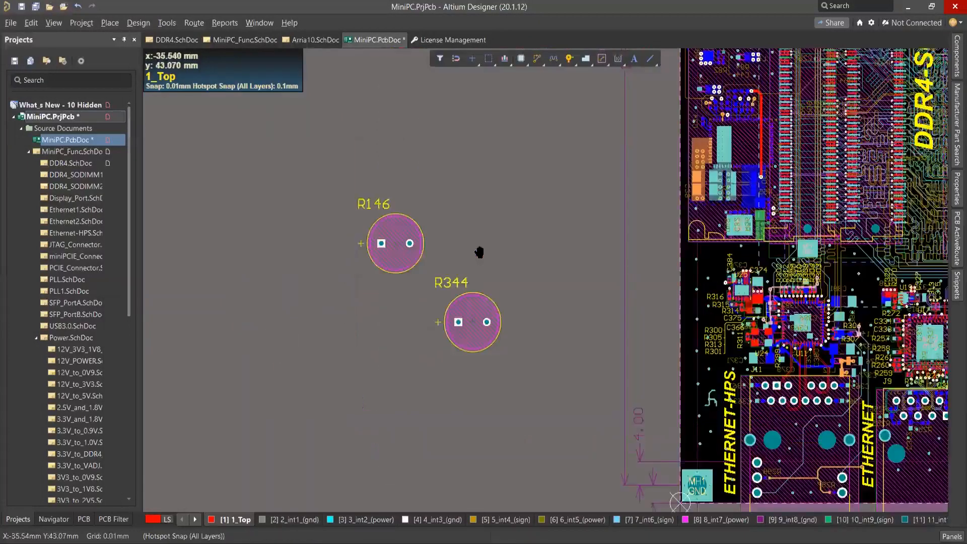
pyautogui.keyDown('ctrl'); pyautogui.scroll(2, 403, 250); pyautogui.keyUp('ctrl')
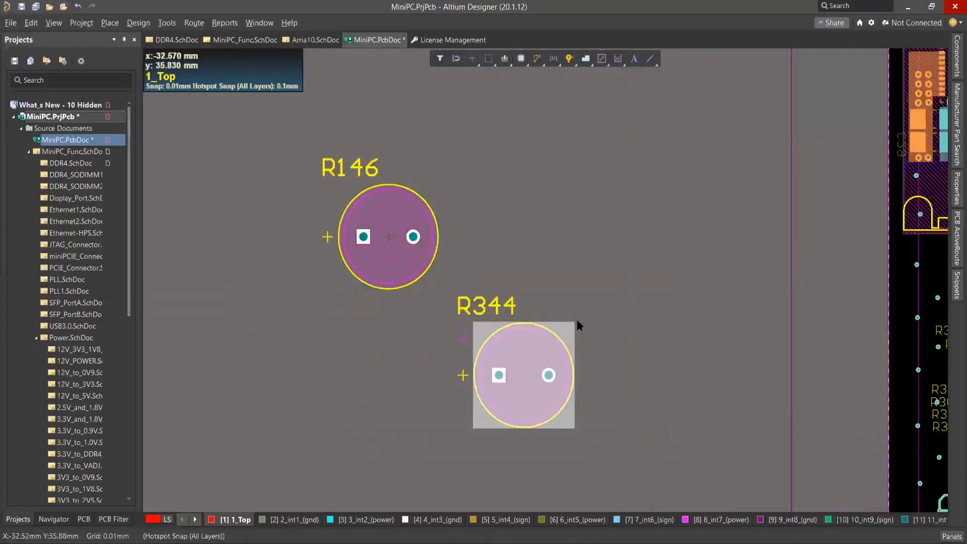
pyautogui.moveTo(499, 347); pyautogui.dragTo(464, 311)
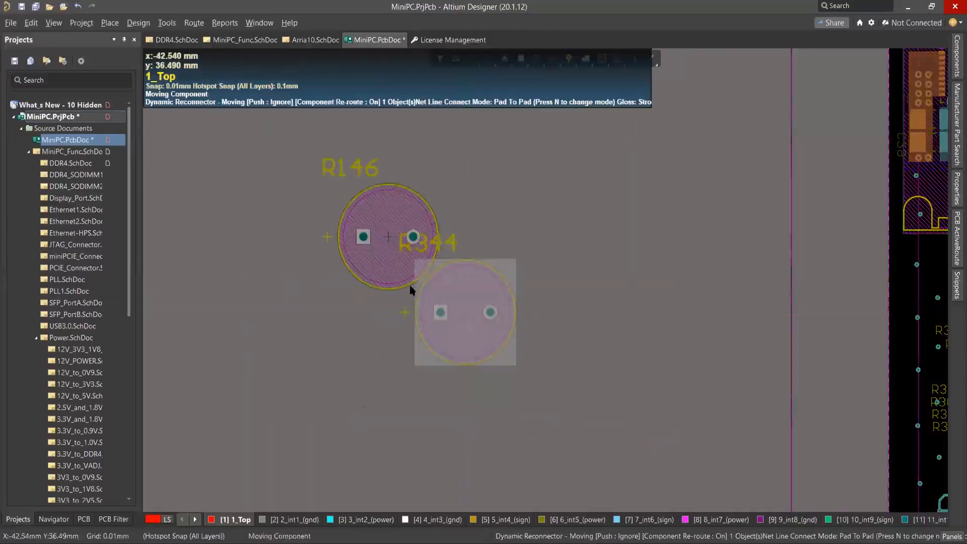
pyautogui.click(404, 233)
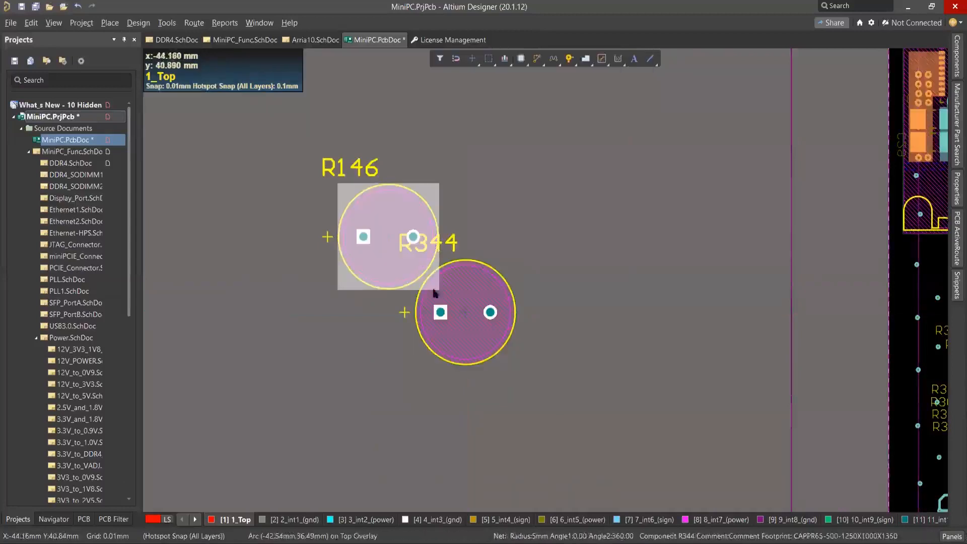
pyautogui.click(461, 271)
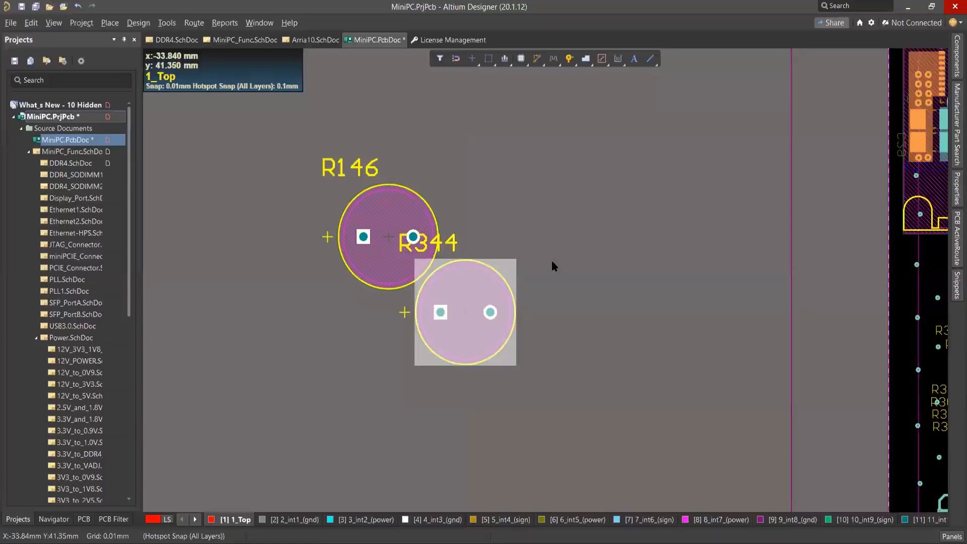
pyautogui.click(579, 291)
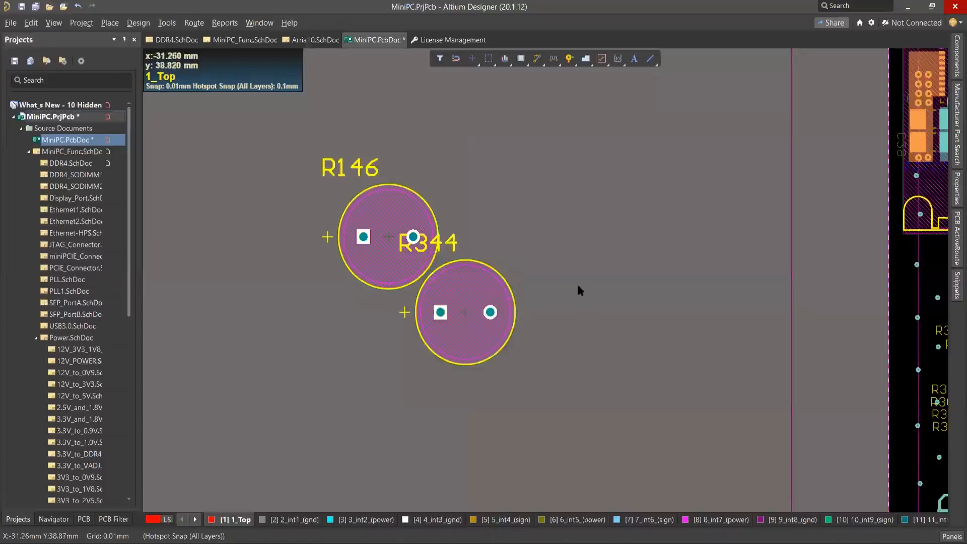
# Move R344 diagonally down and away from R146 to leave a gap between the two footprints.
pyautogui.moveTo(463, 291); pyautogui.dragTo(509, 336)
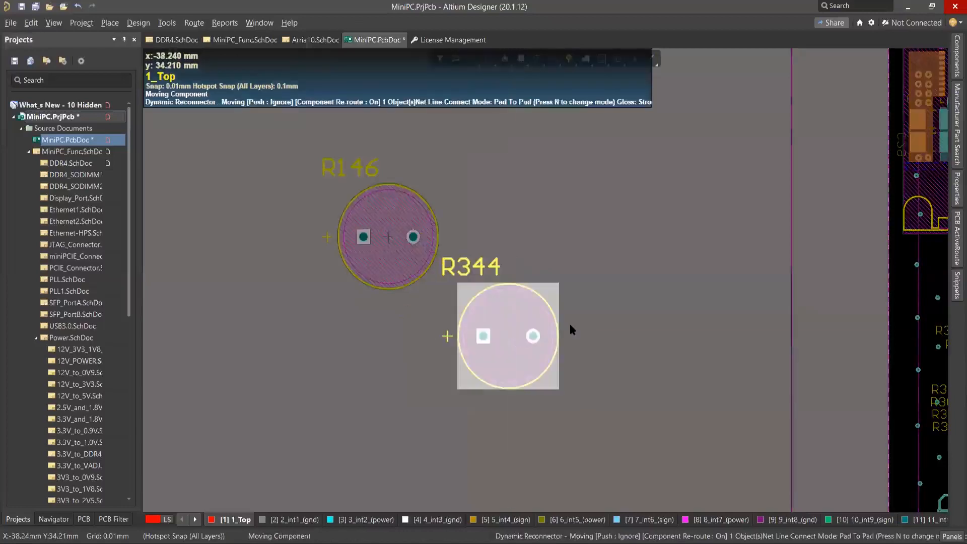
pyautogui.click(632, 317)
pyautogui.click(513, 330)
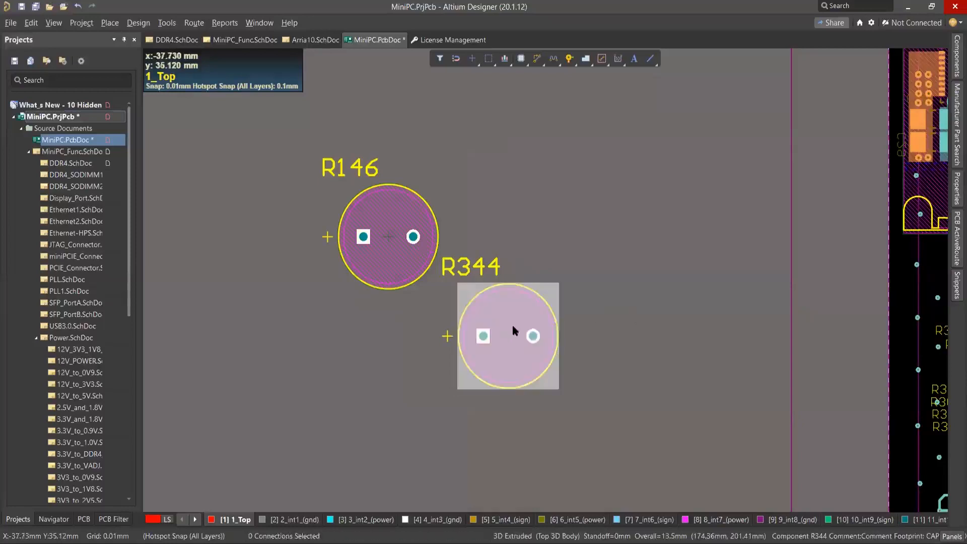
pyautogui.click(633, 304)
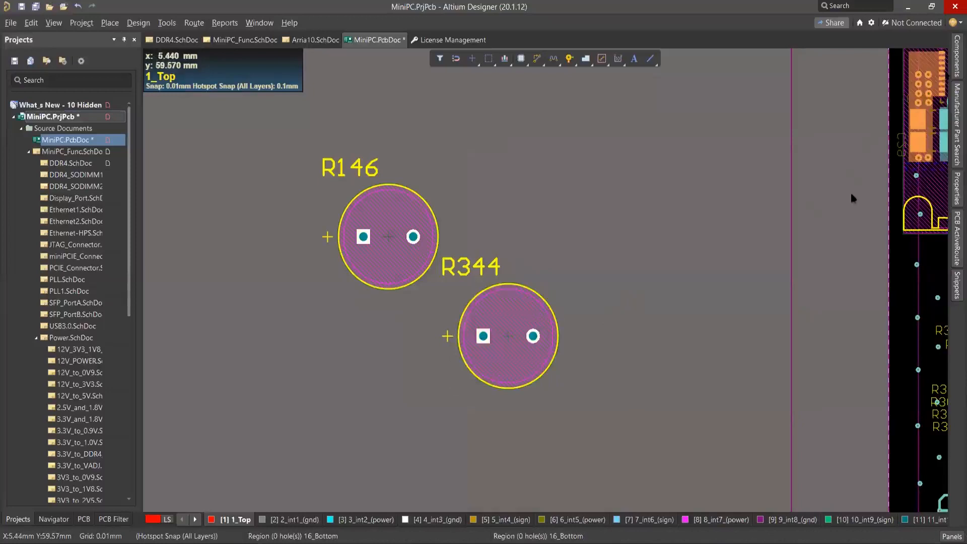
# Open footprint CAPPR65-500-1250X1000X1350 from the components list for editing in its PCB library.
pyautogui.click(957, 56)
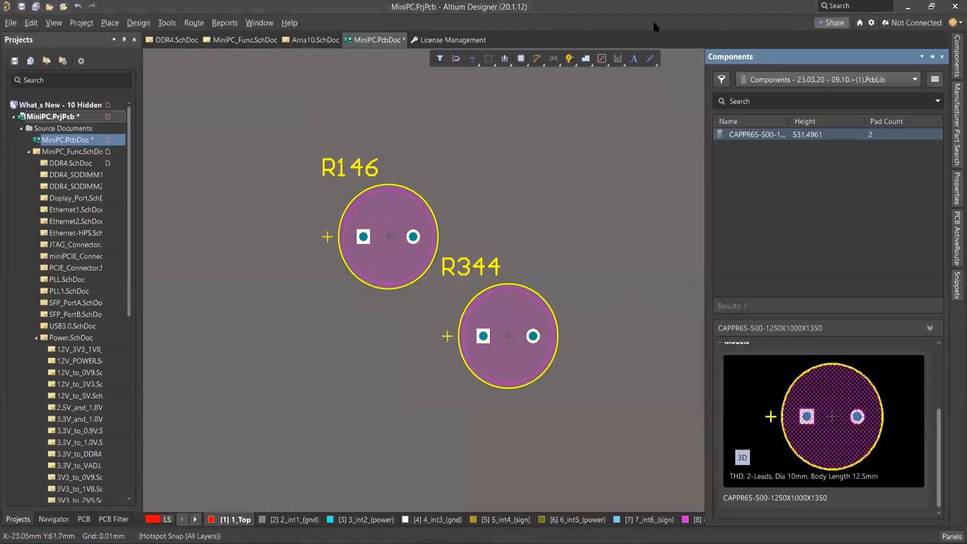
pyautogui.rightClick(763, 135)
pyautogui.click(794, 174)
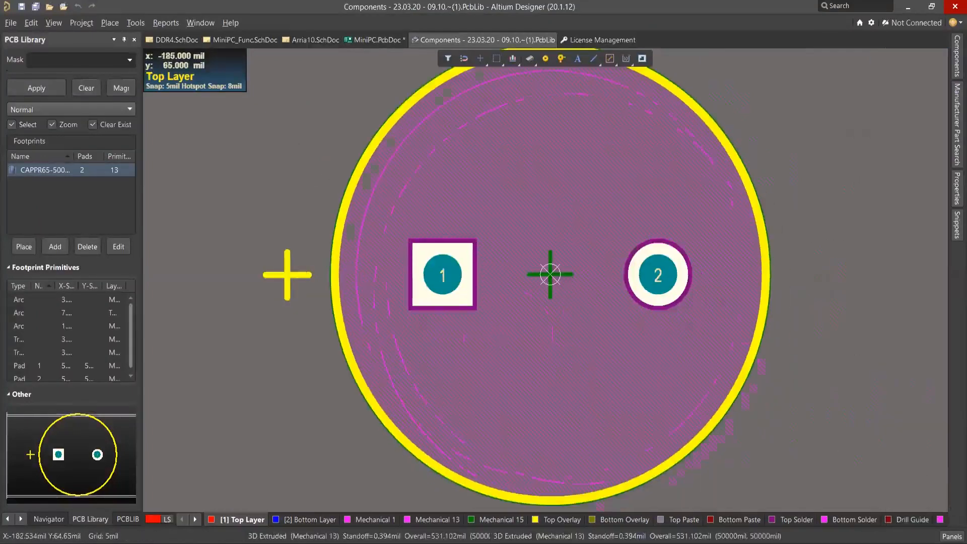
# Show the View Configuration beside the footprint, and display Top Overlay as the active layer in single layer mode.
pyautogui.click(952, 536)
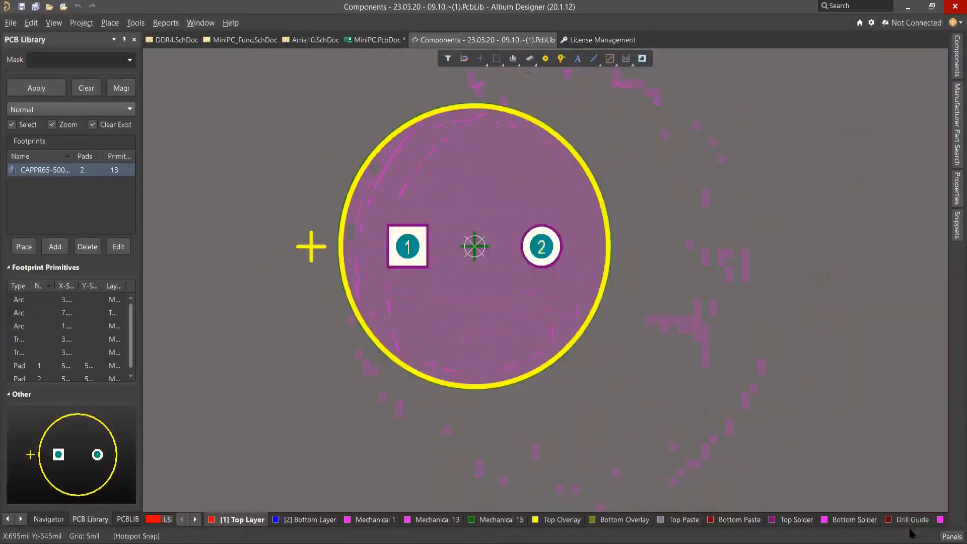
pyautogui.click(902, 526)
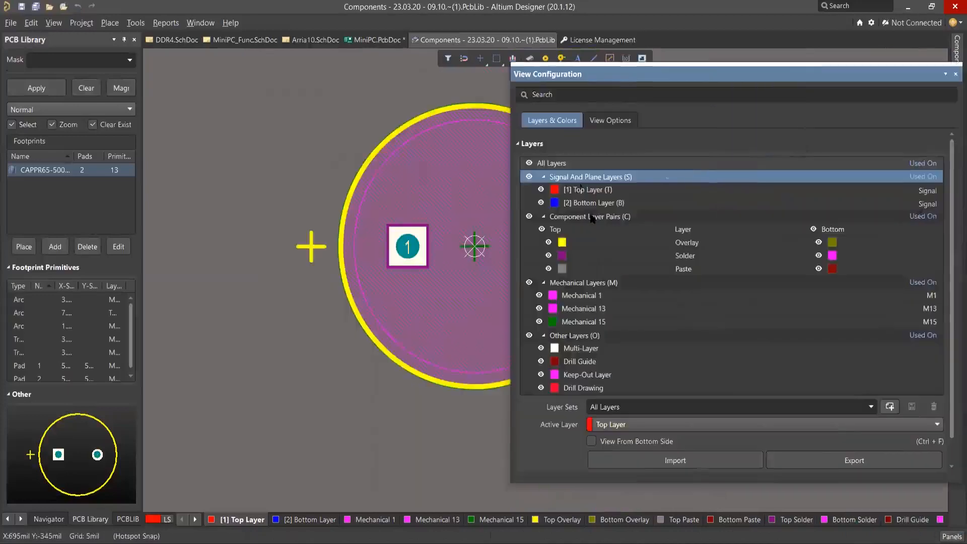
pyautogui.scroll(-1, 593, 245)
pyautogui.scroll(1, 593, 252)
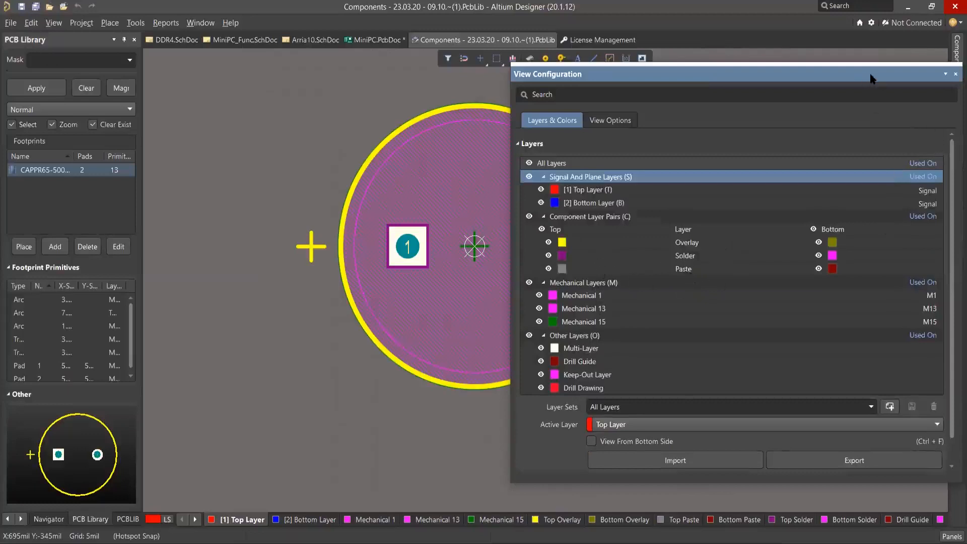
pyautogui.moveTo(871, 74); pyautogui.dragTo(959, 79)
pyautogui.moveTo(340, 375); pyautogui.dragTo(299, 369, button='right')
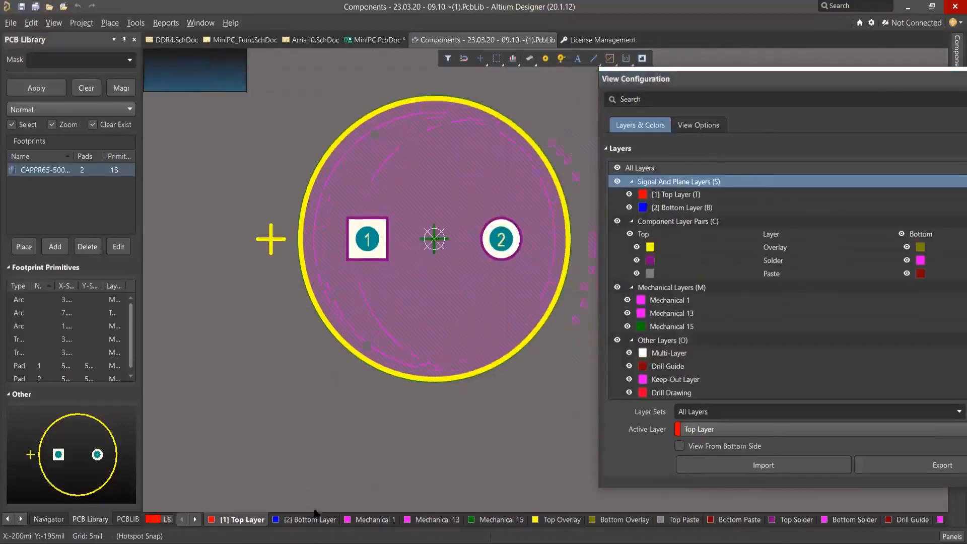
pyautogui.click(559, 520)
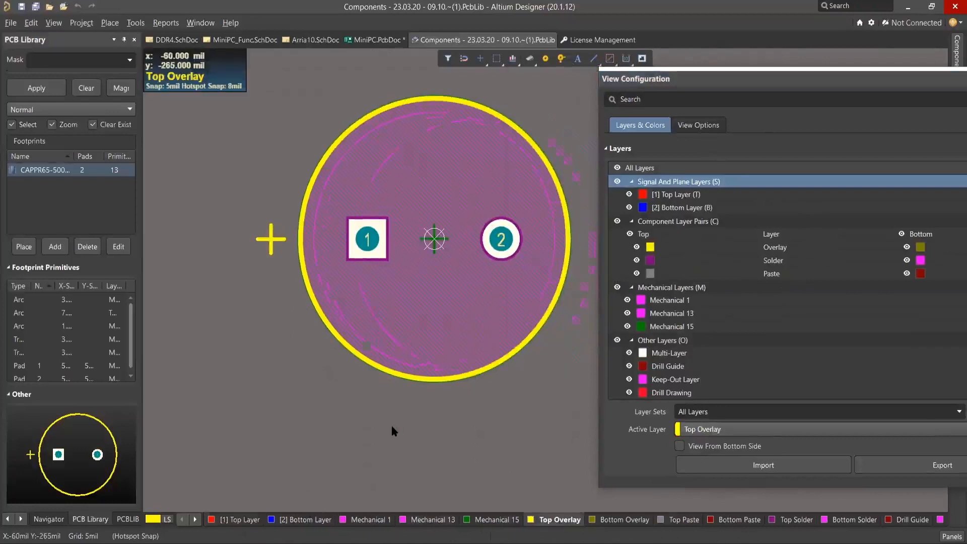
pyautogui.hotkey('shift', 's')
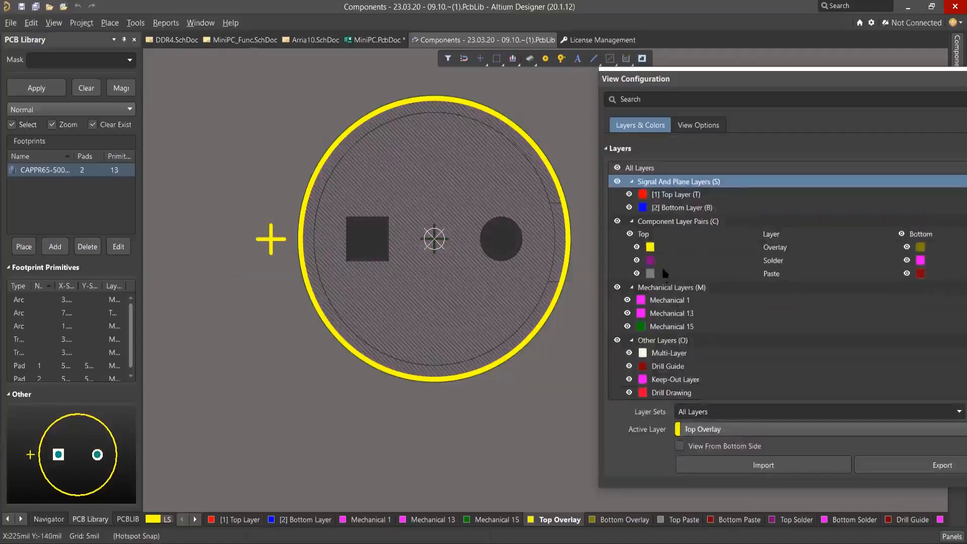
# Add a component layer pair on Mechanical 2 and Mechanical 3 with the layer type Courtyard.
pyautogui.rightClick(681, 244)
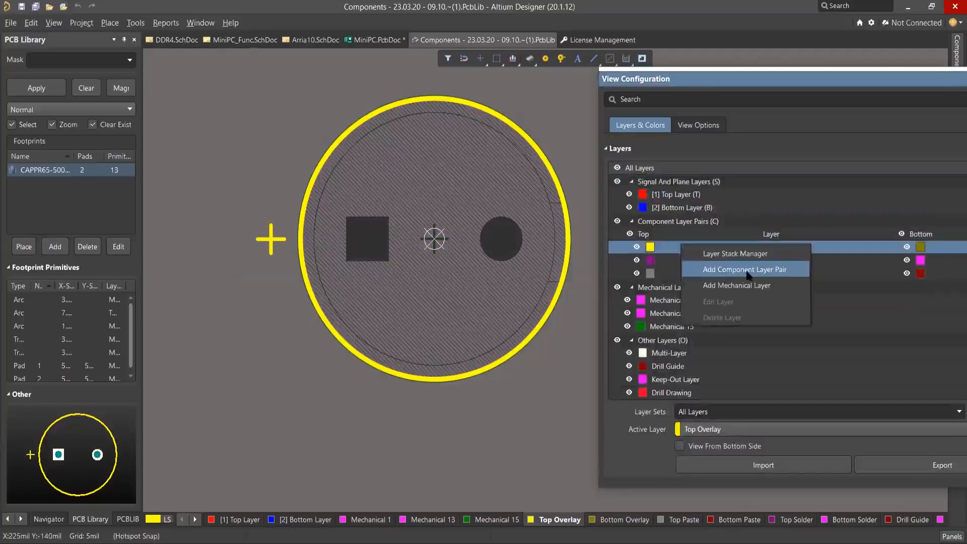
pyautogui.click(743, 269)
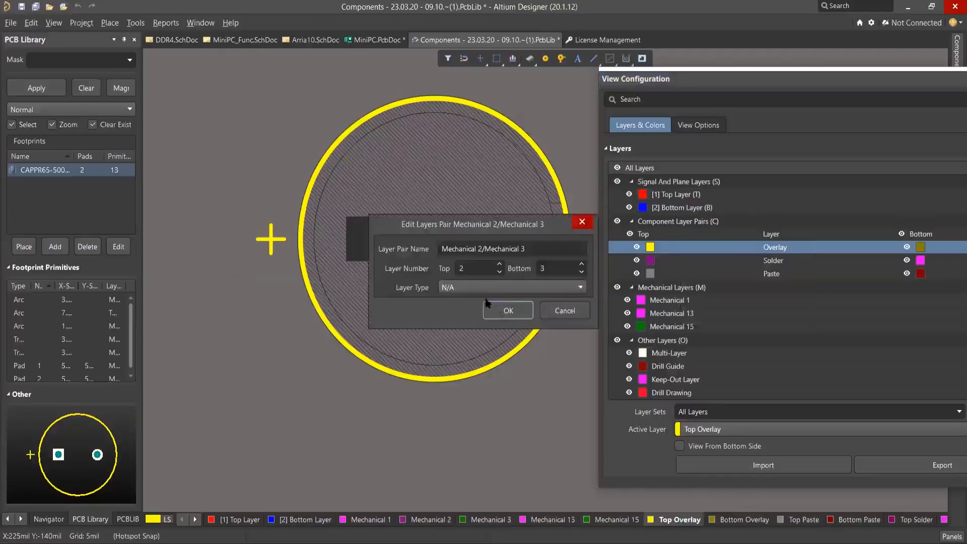
pyautogui.click(478, 287)
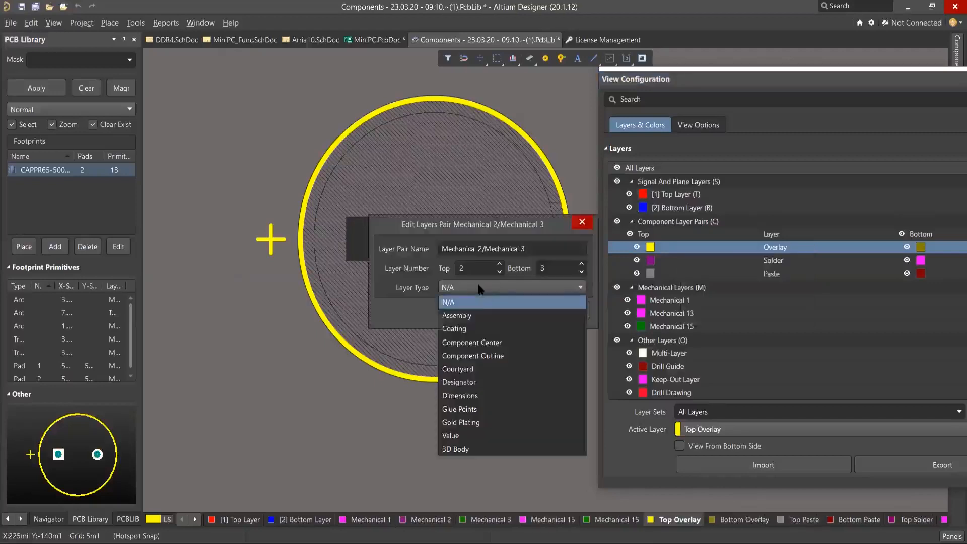
pyautogui.click(479, 372)
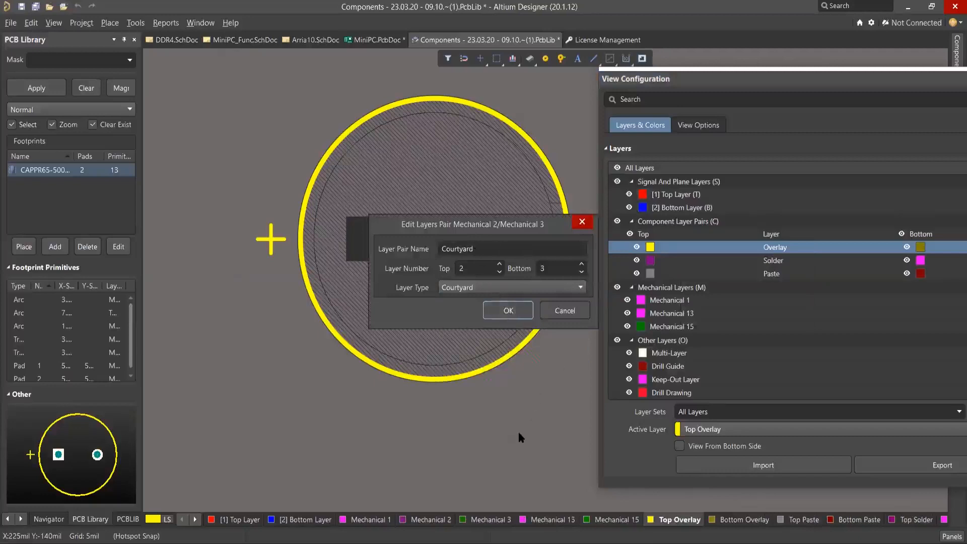
# Copy the Top Overlay circle with the footprint origin as reference point and paste the copy at the same origin.
pyautogui.click(468, 376)
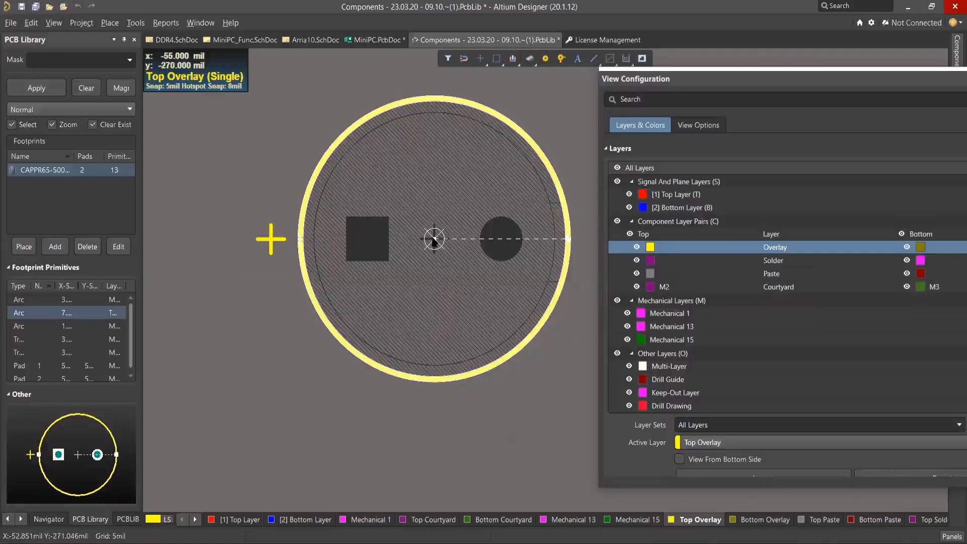
pyautogui.hotkey('ctrl', 'c')
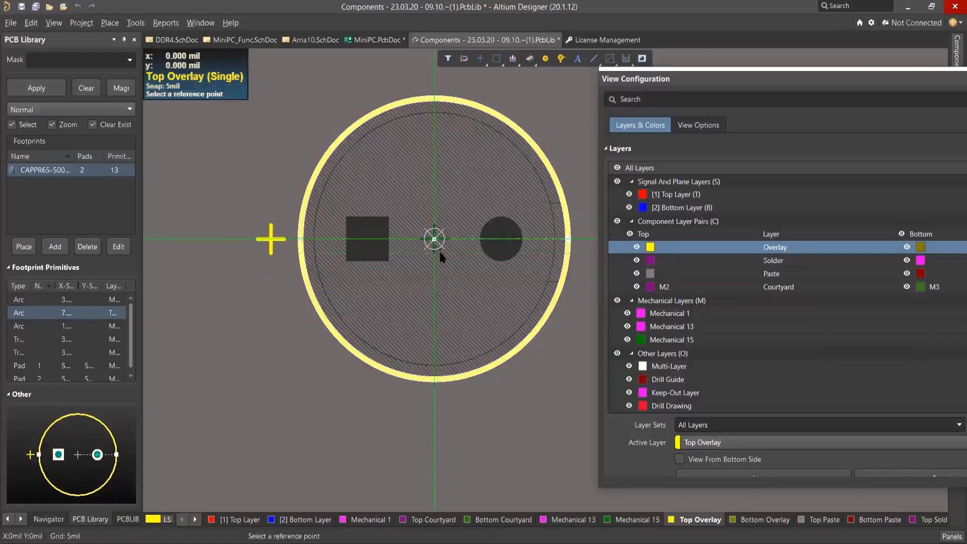
pyautogui.click(434, 240)
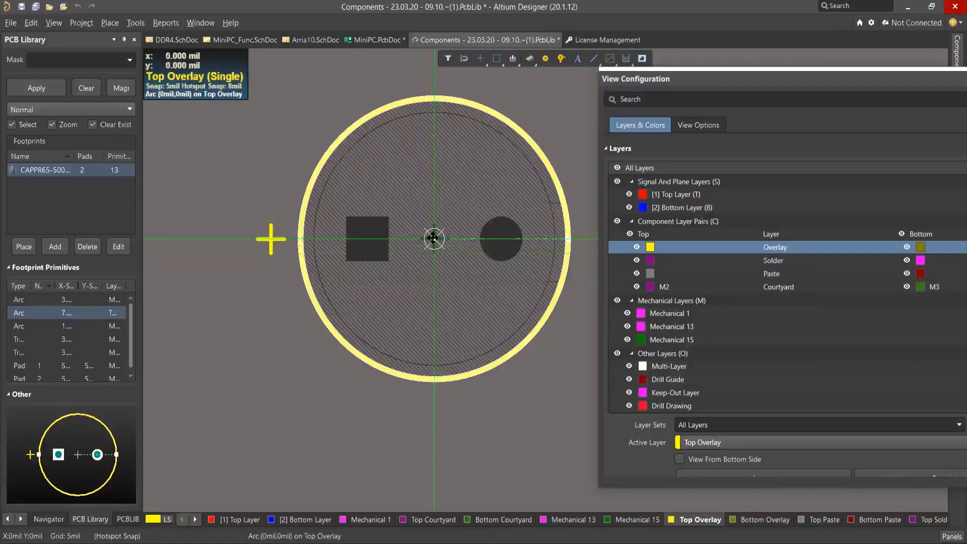
pyautogui.hotkey('ctrl', 'v')
pyautogui.click(435, 239)
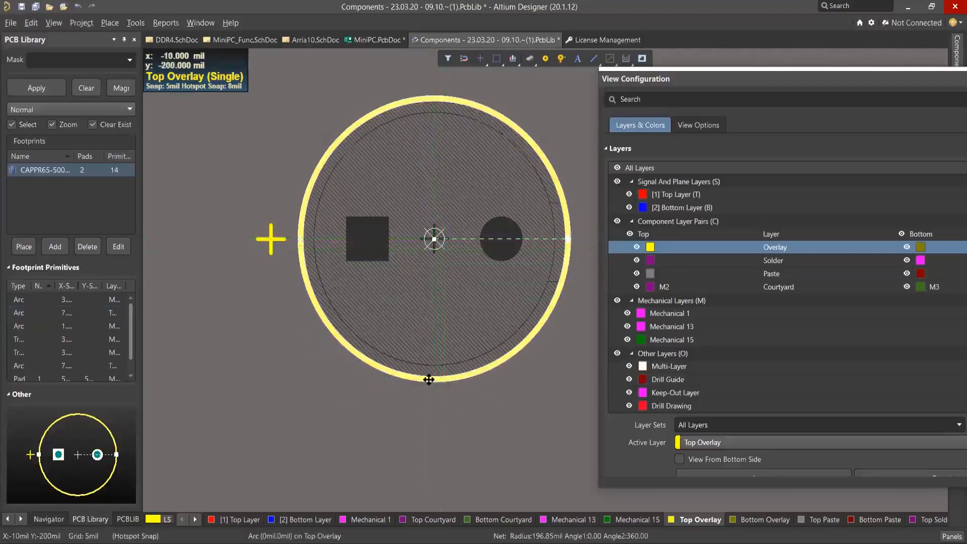
# Move one of the two overlapping Top Overlay circles to the Top Courtyard layer and display the courtyard layers to check it.
pyautogui.click(428, 380)
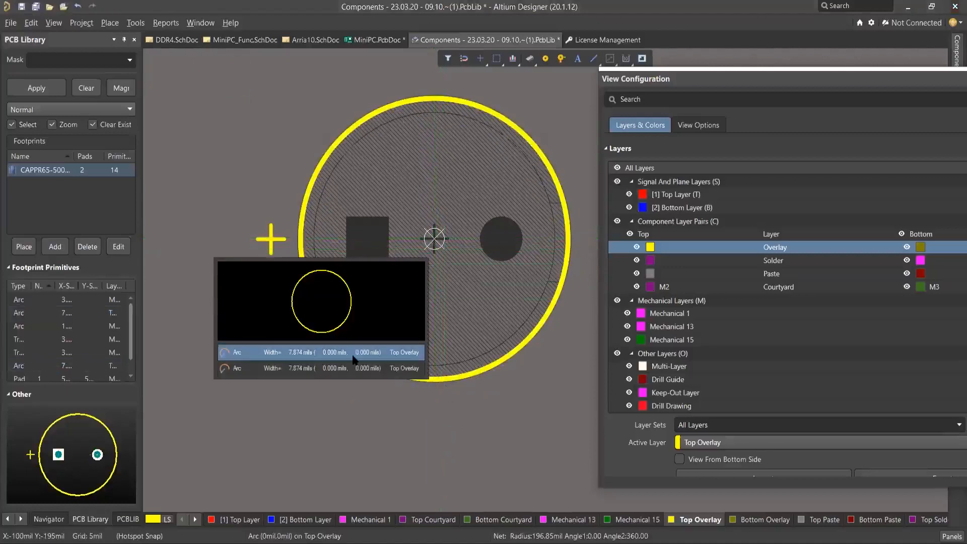
pyautogui.click(354, 359)
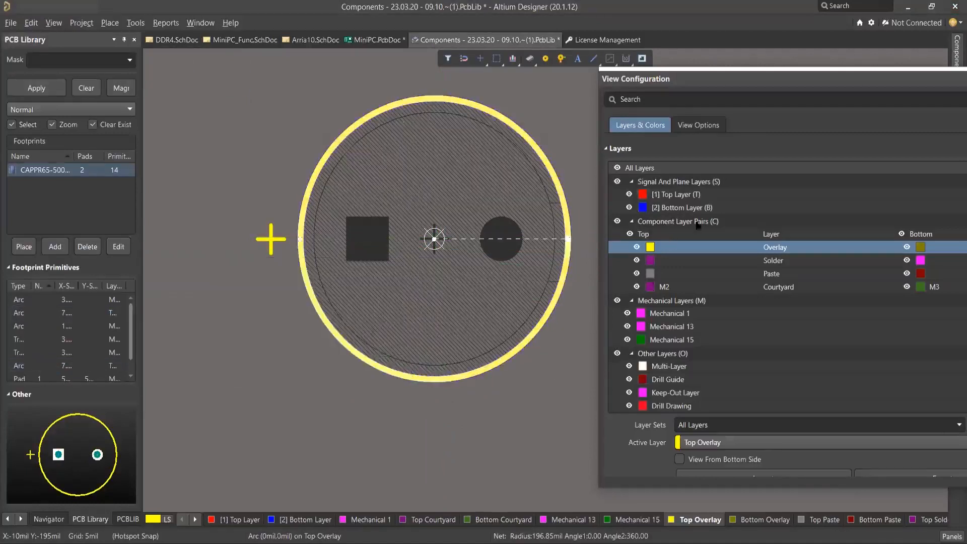
pyautogui.doubleClick(456, 236)
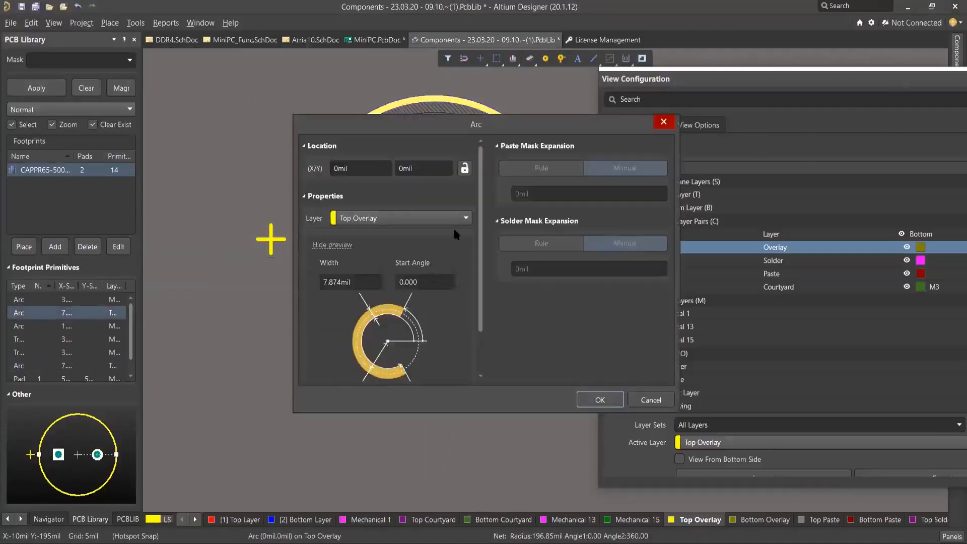
pyautogui.click(436, 216)
pyautogui.scroll(3, 432, 259)
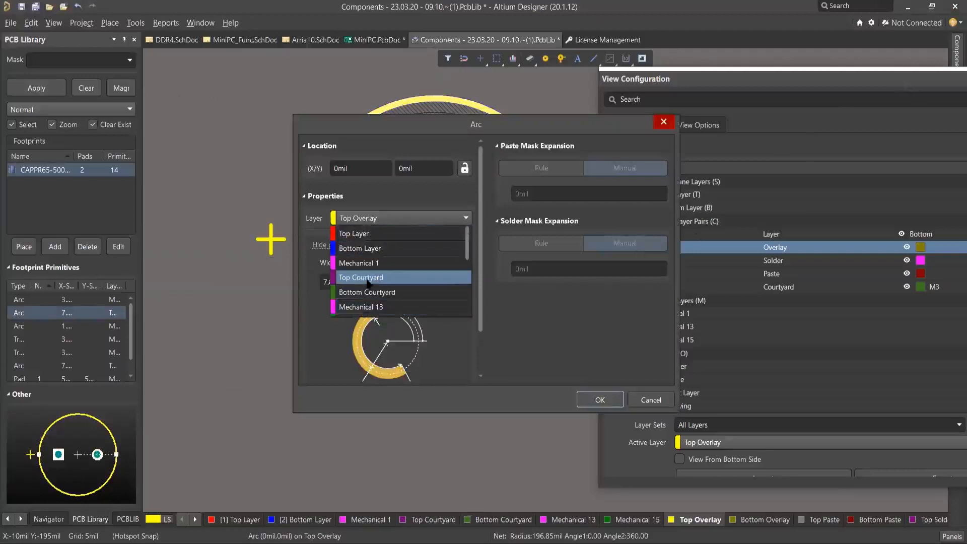
pyautogui.click(395, 278)
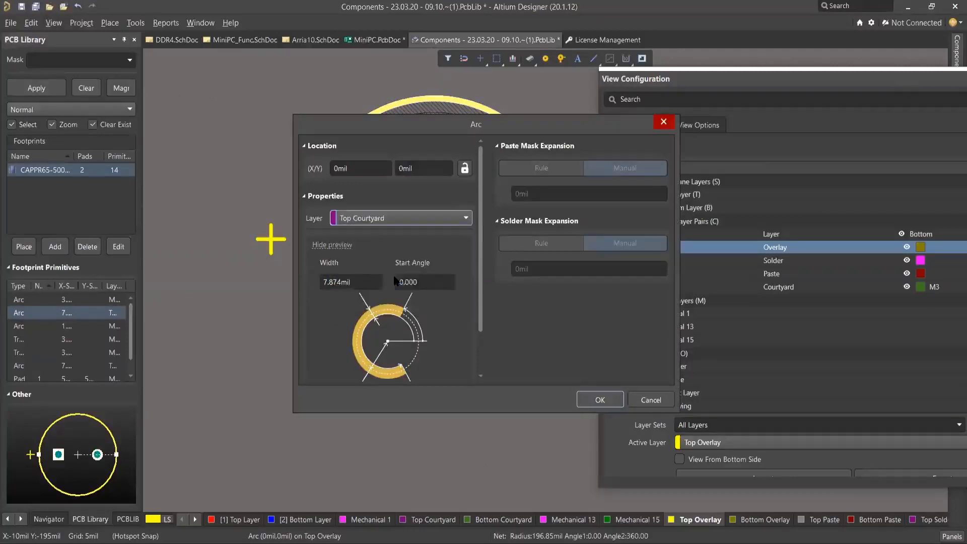
pyautogui.click(598, 398)
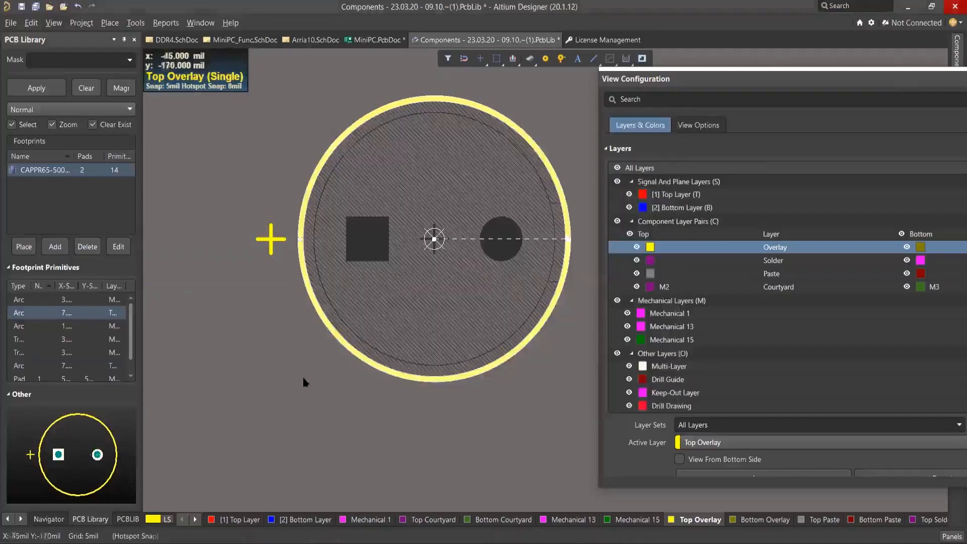
pyautogui.click(326, 414)
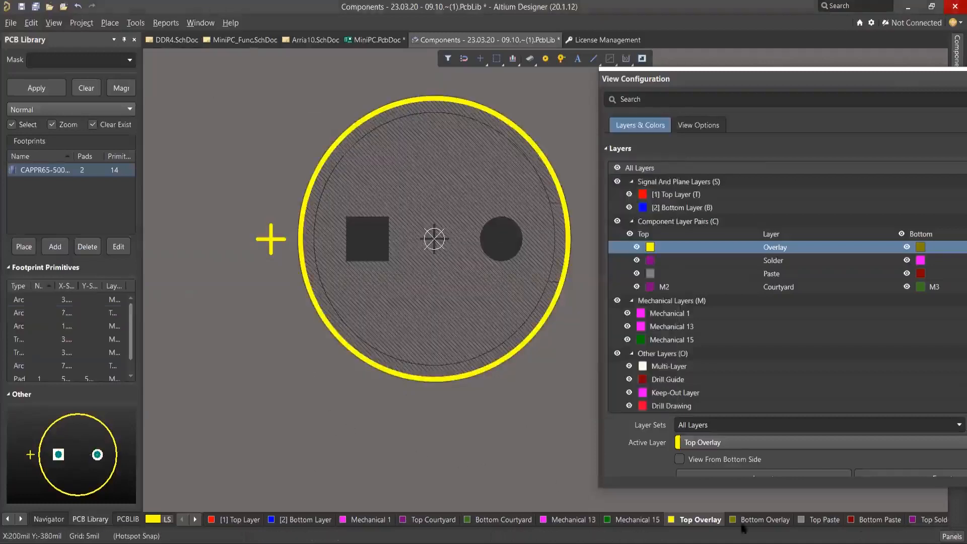
pyautogui.click(432, 521)
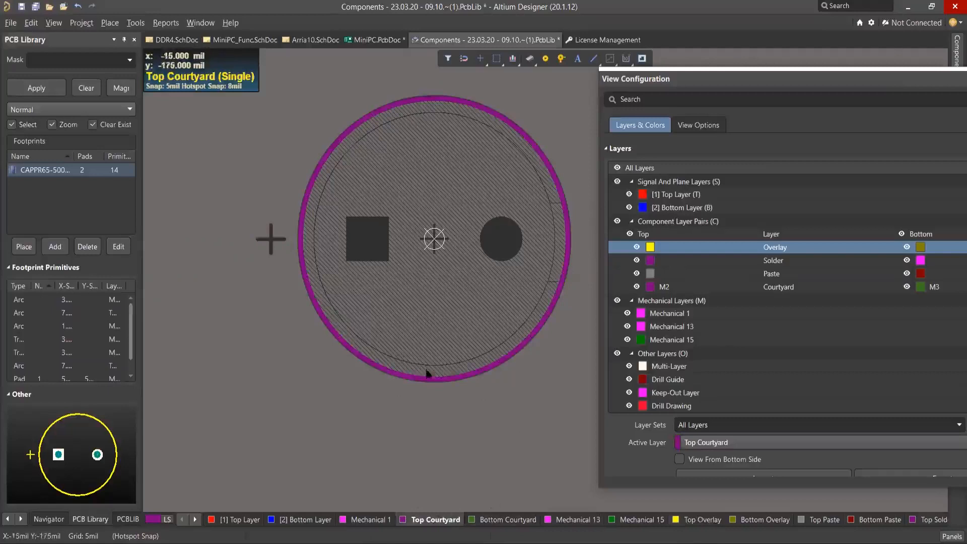
pyautogui.click(505, 522)
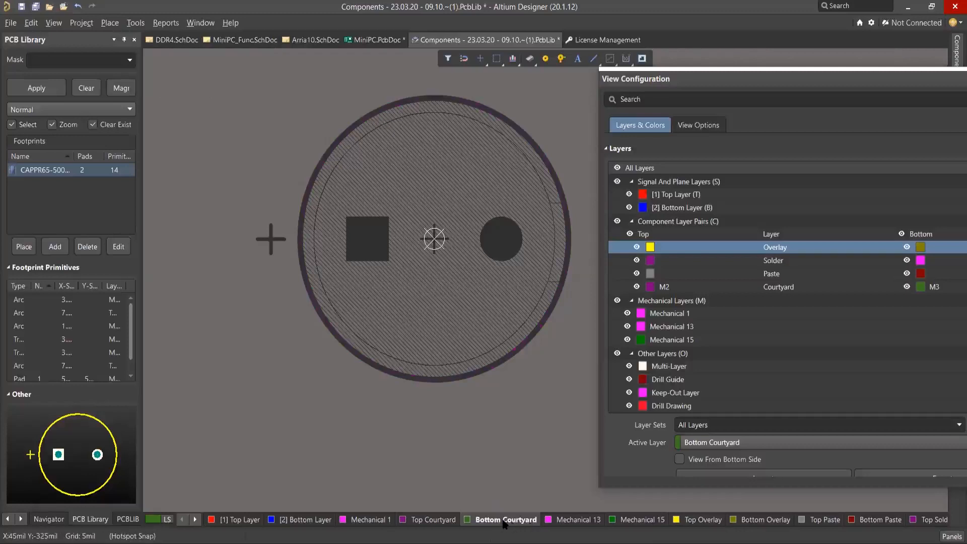
# Activate Top Overlay again, copy its circle with the footprint origin as reference point, and paste the copy at the origin.
pyautogui.click(700, 520)
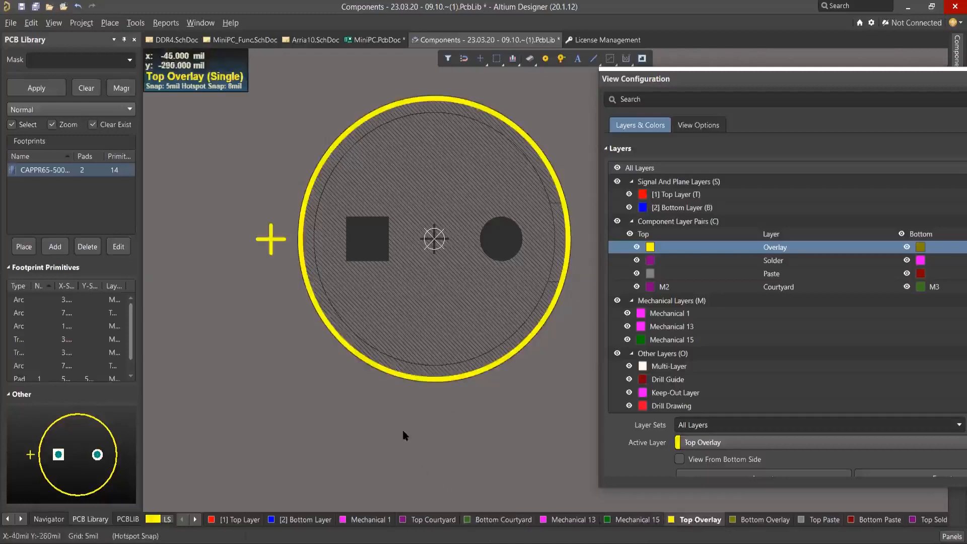
pyautogui.click(443, 381)
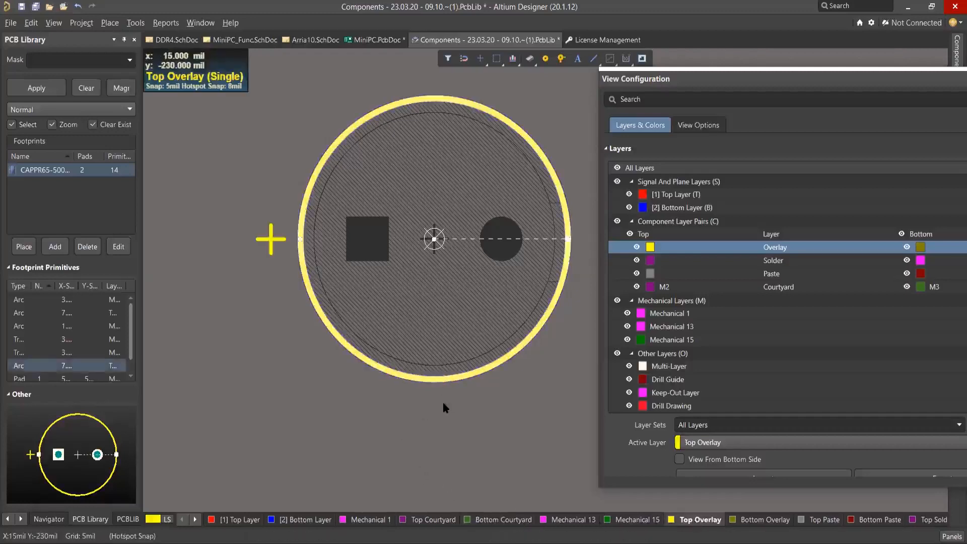
pyautogui.click(435, 239)
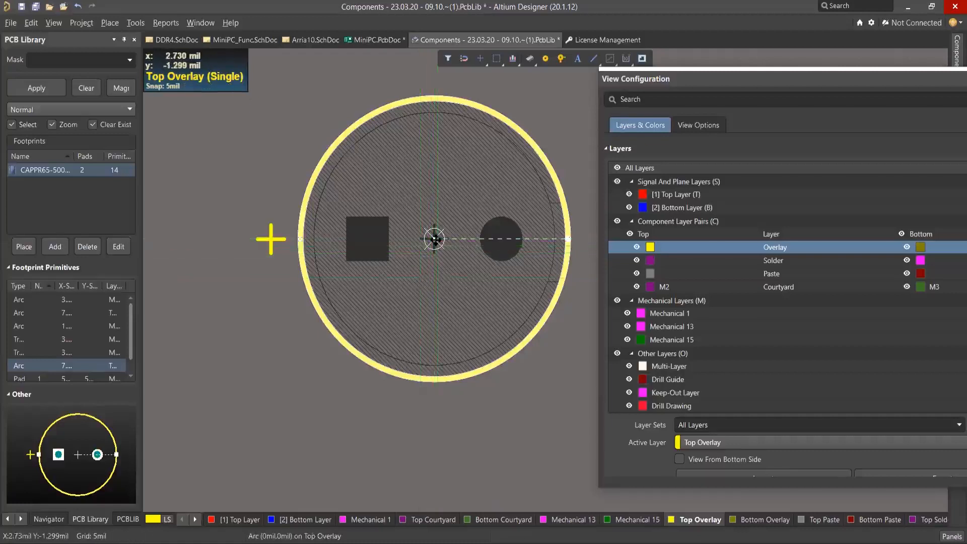
pyautogui.click(434, 239)
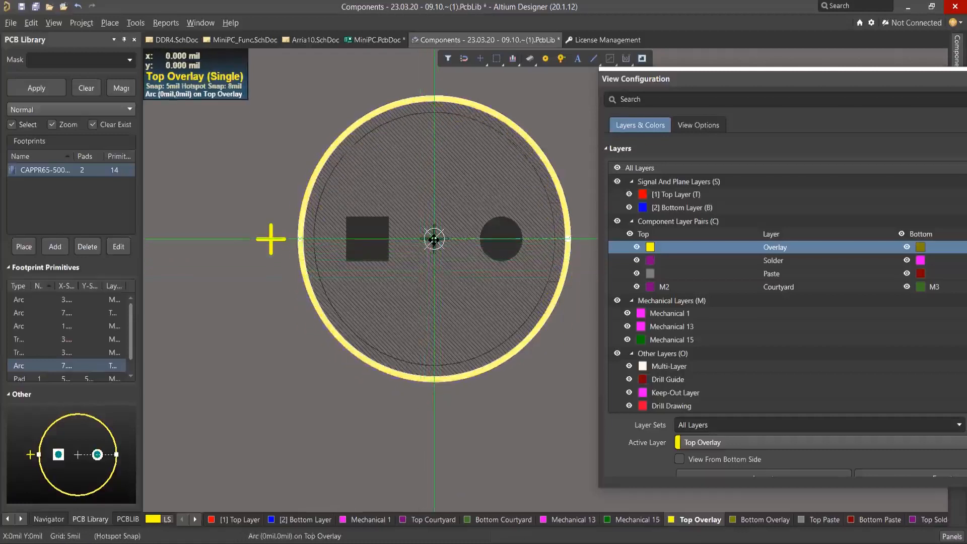
# Move one of the overlapping Top Overlay circles to the Bottom Courtyard layer and display both courtyard layers to check the circles.
pyautogui.click(448, 382)
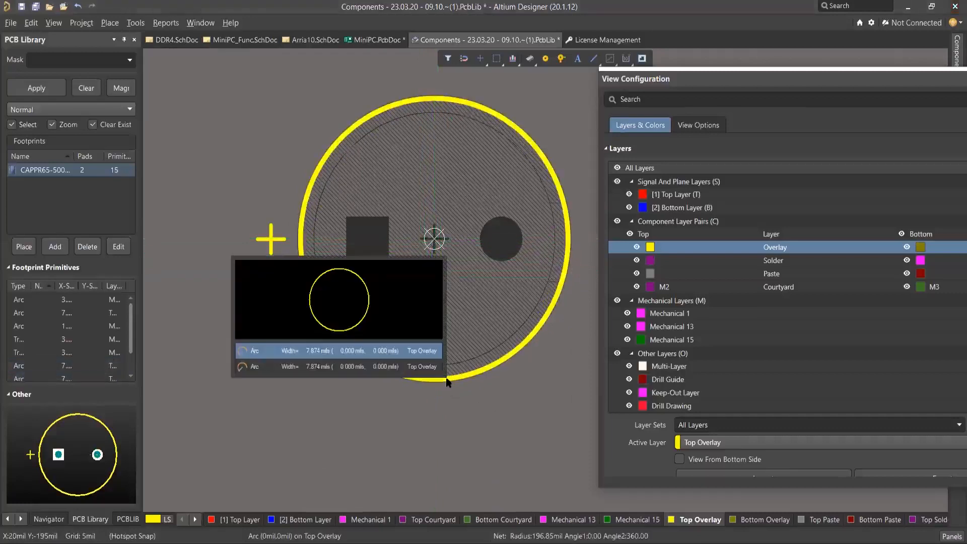
pyautogui.click(375, 351)
pyautogui.click(389, 218)
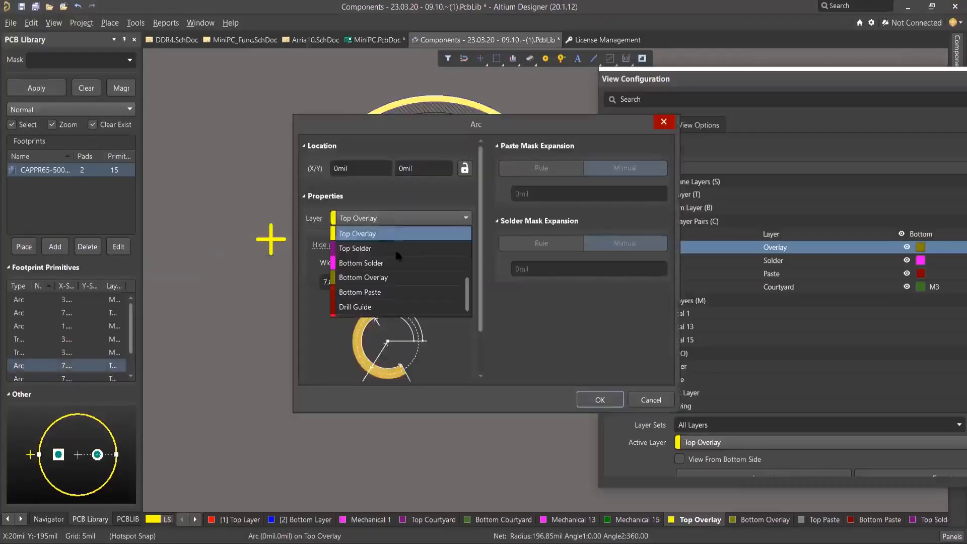
pyautogui.scroll(-1, 414, 282)
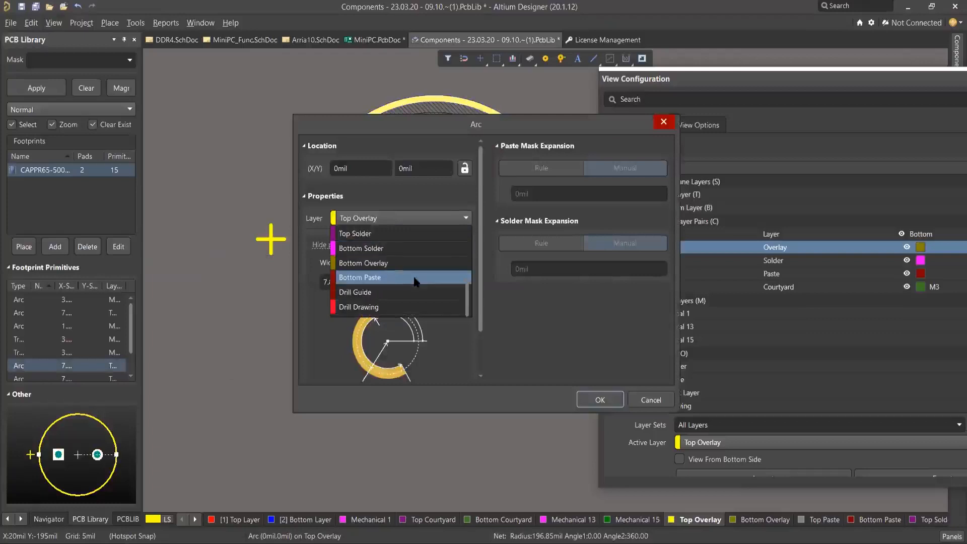
pyautogui.scroll(3, 415, 281)
pyautogui.scroll(3, 414, 281)
pyautogui.scroll(4, 414, 281)
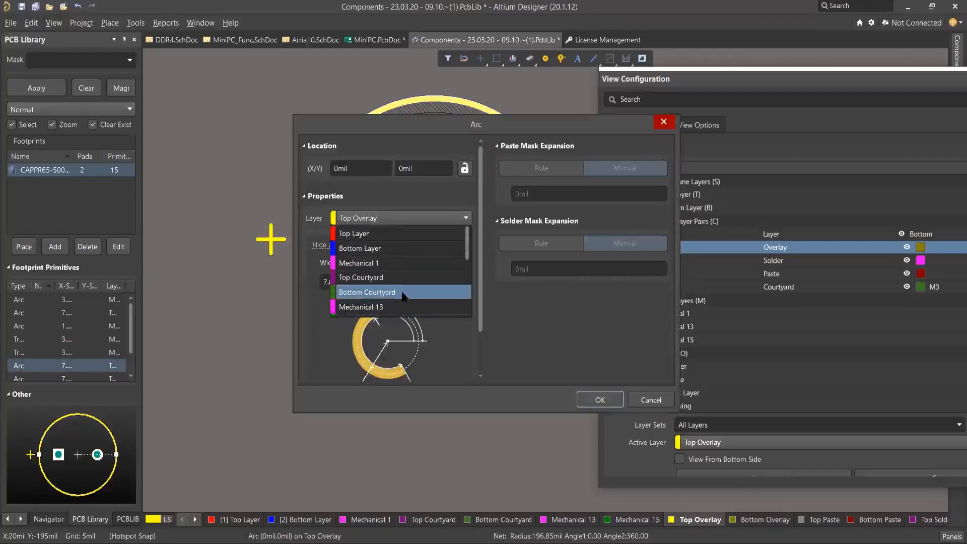
pyautogui.click(404, 293)
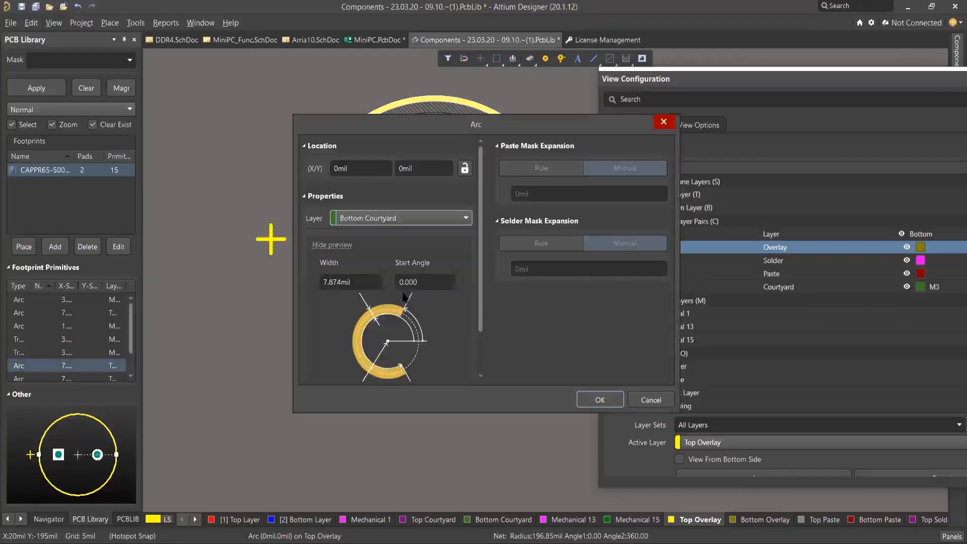
pyautogui.click(601, 401)
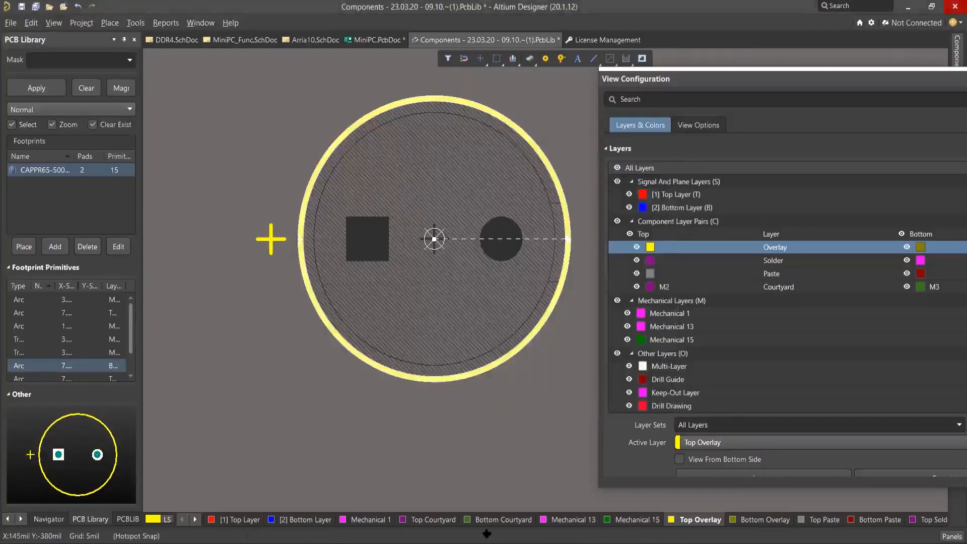
pyautogui.click(504, 519)
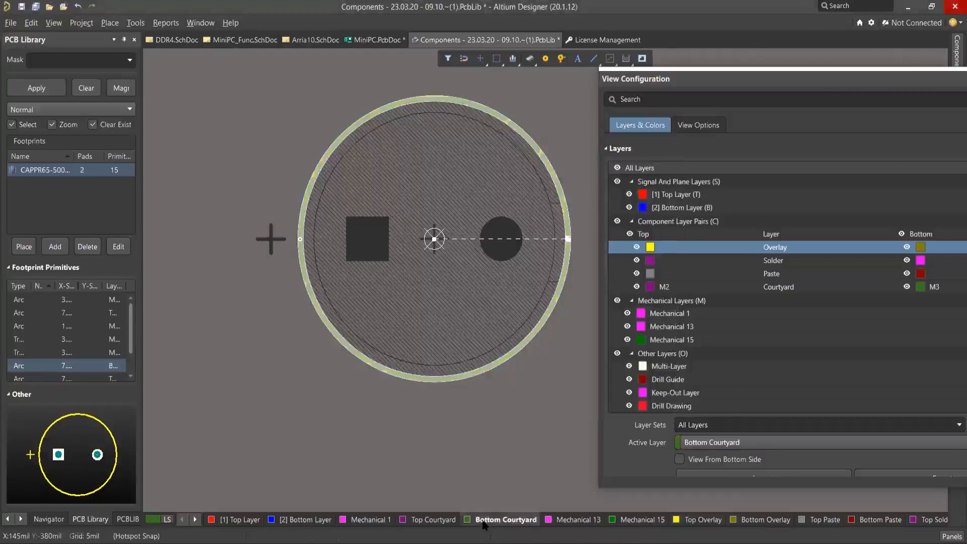
pyautogui.click(335, 409)
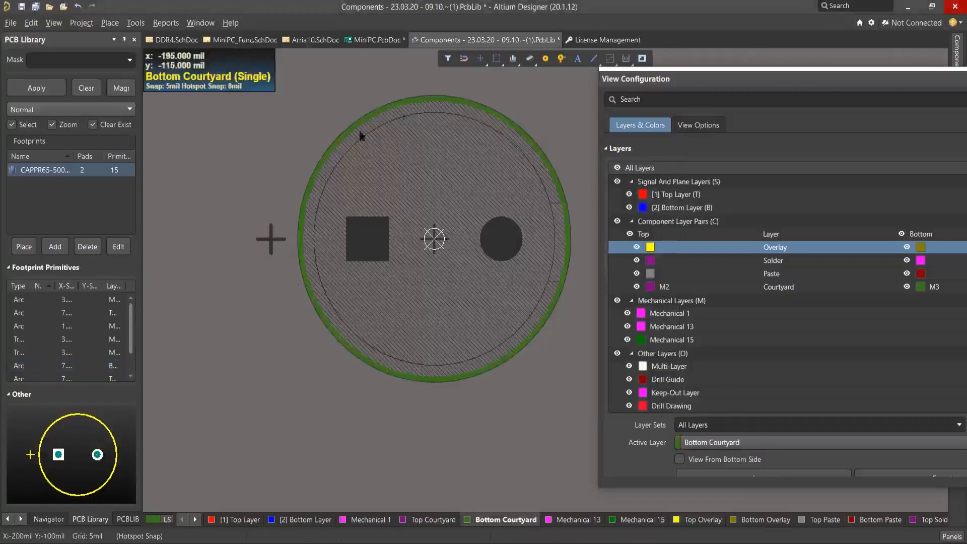
pyautogui.click(433, 520)
pyautogui.click(505, 520)
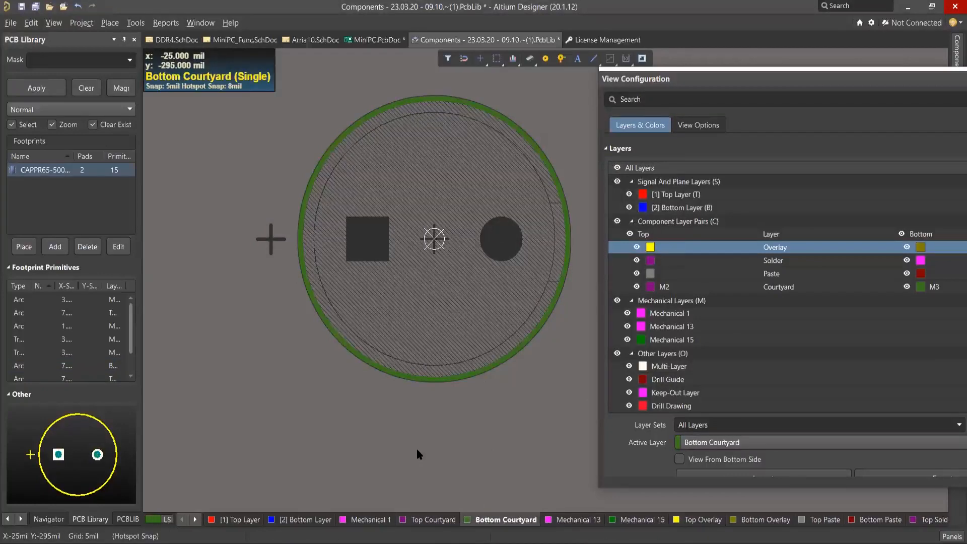
# Save the PCB library and update the PCB with footprint CAPPR65-500-1250X1000X1350.
pyautogui.rightClick(525, 41)
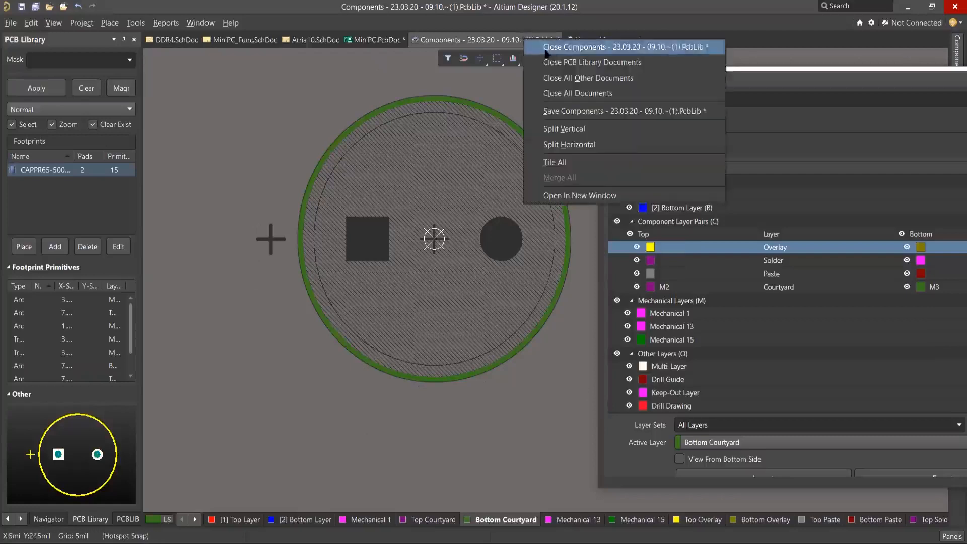
pyautogui.click(553, 111)
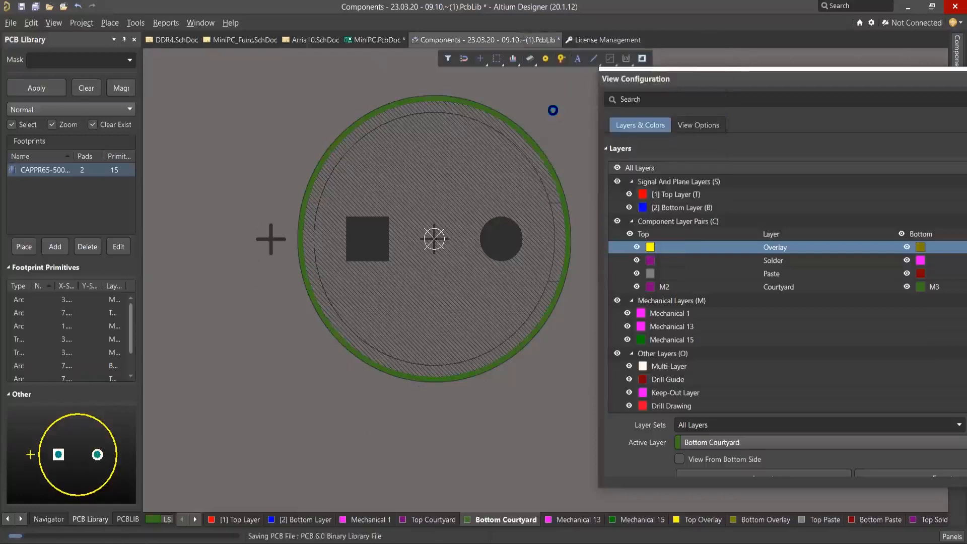
pyautogui.rightClick(58, 168)
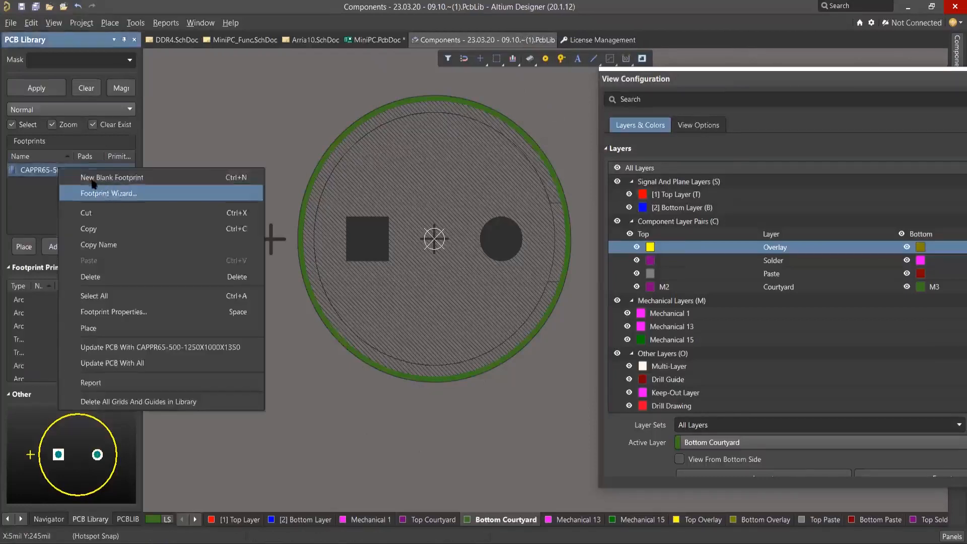
pyautogui.click(157, 347)
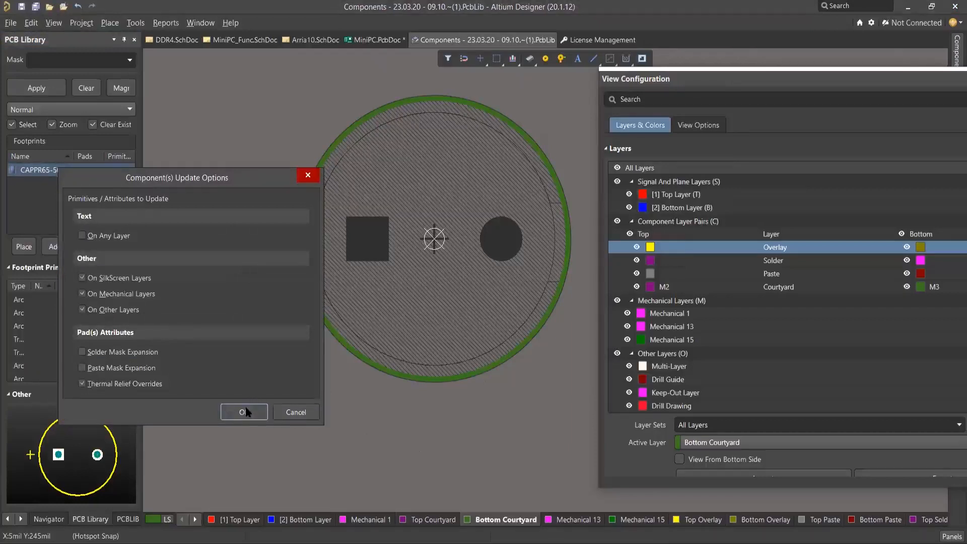
pyautogui.press('Escape')
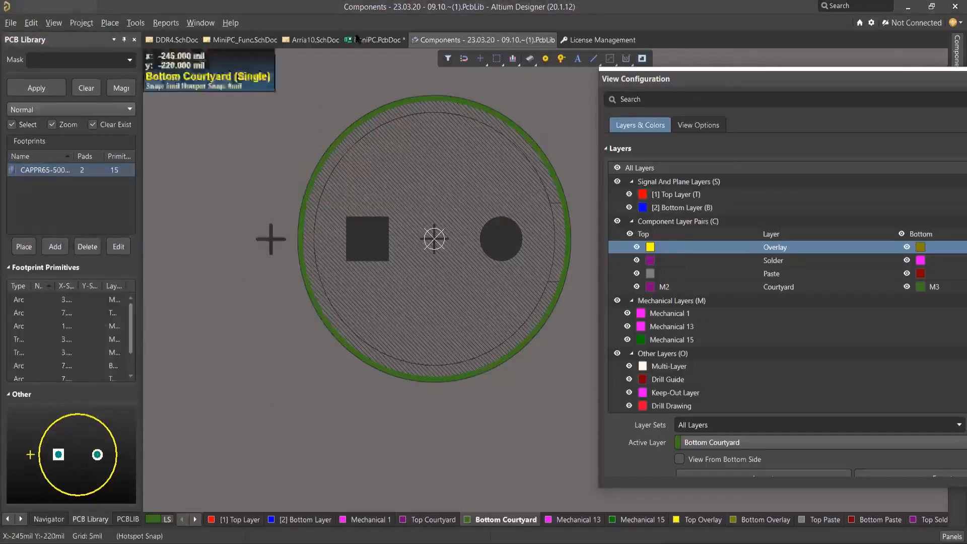
# Switch to MiniPC.PcbDoc and move component R344 closer to R146, just beside its outline.
pyautogui.click(367, 41)
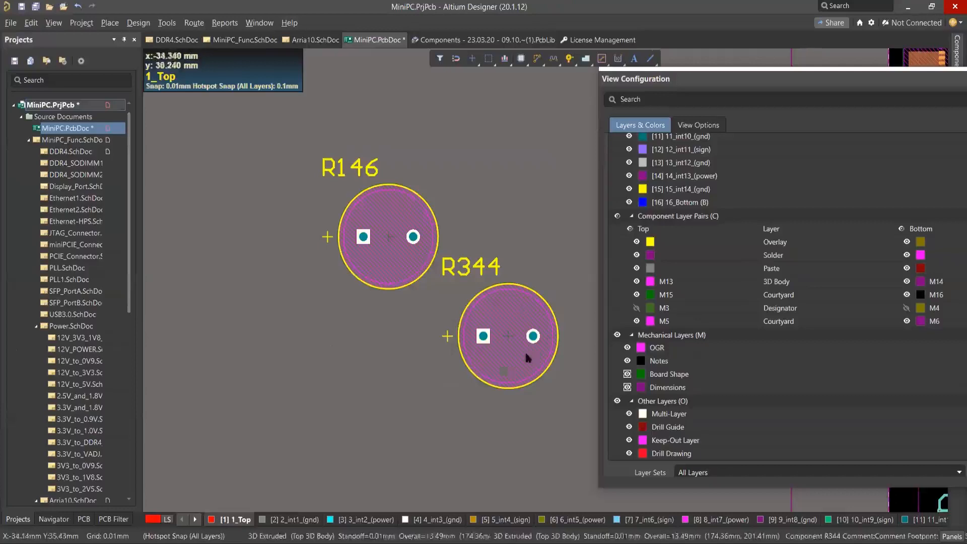
pyautogui.keyDown('ctrl'); pyautogui.scroll(1, 453, 291); pyautogui.keyUp('ctrl')
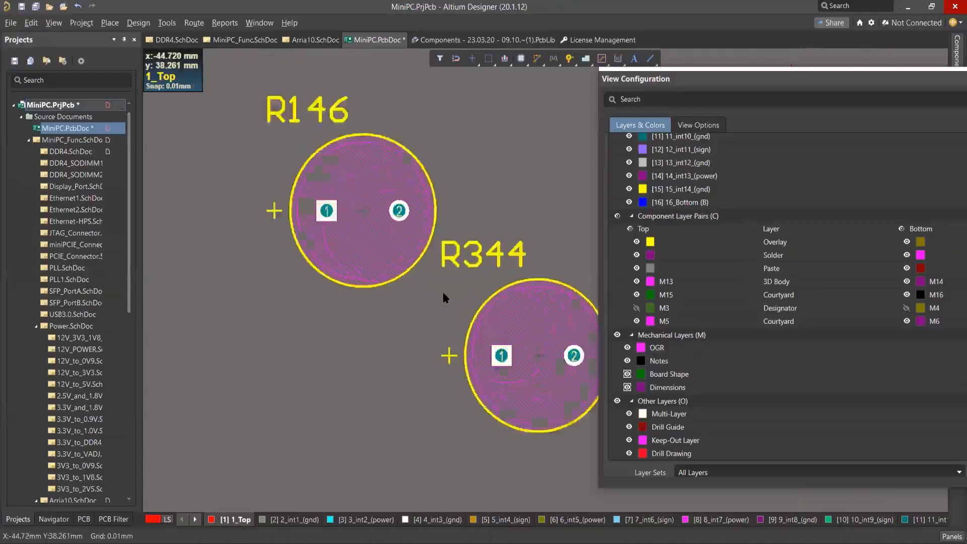
pyautogui.moveTo(458, 285); pyautogui.dragTo(424, 299, button='right')
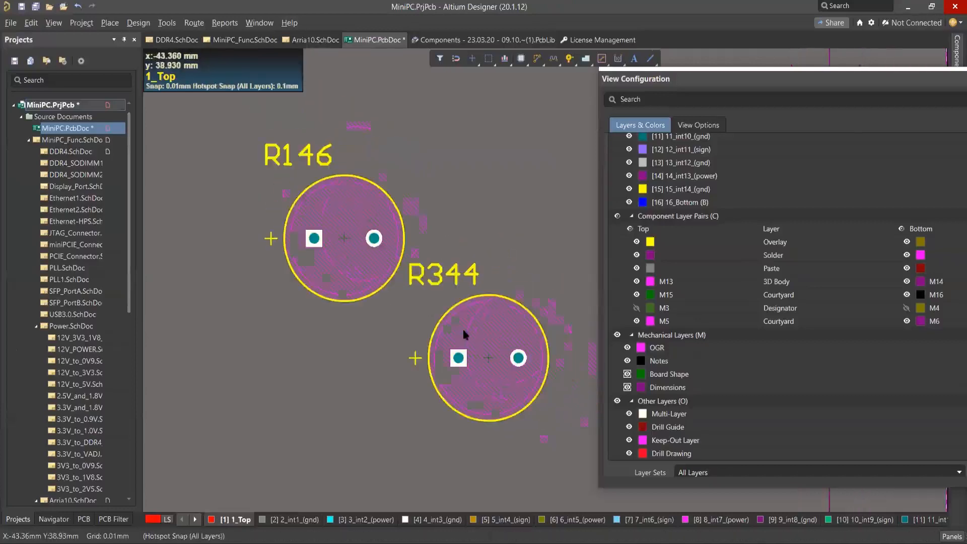
pyautogui.moveTo(491, 331); pyautogui.dragTo(488, 330, button='right')
pyautogui.moveTo(464, 286); pyautogui.dragTo(463, 282, button='right')
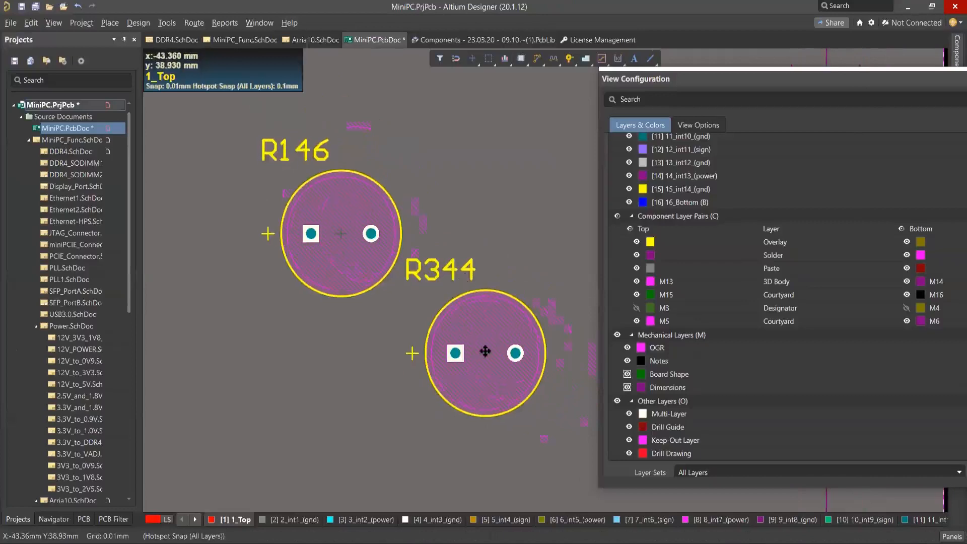
pyautogui.moveTo(478, 333); pyautogui.dragTo(297, 299)
pyautogui.moveTo(356, 420); pyautogui.dragTo(392, 424)
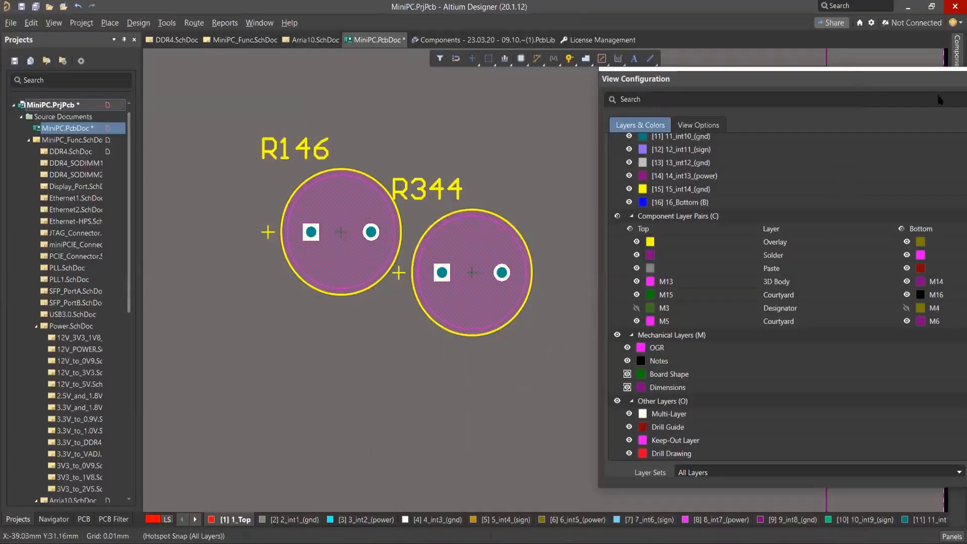
# Review the signal layers, component layer pairs and mechanical layers in the board's view configuration and close it.
pyautogui.click(953, 86)
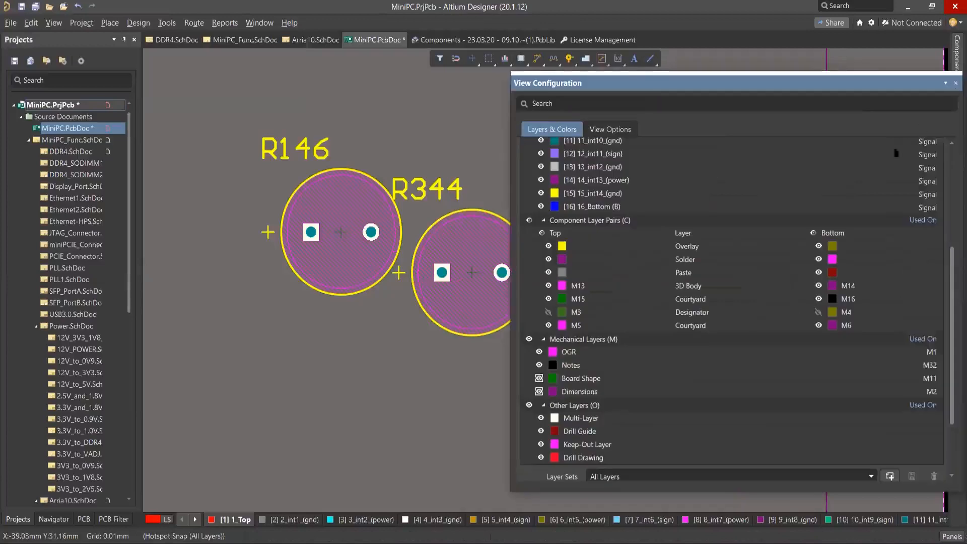
pyautogui.scroll(-3, 606, 294)
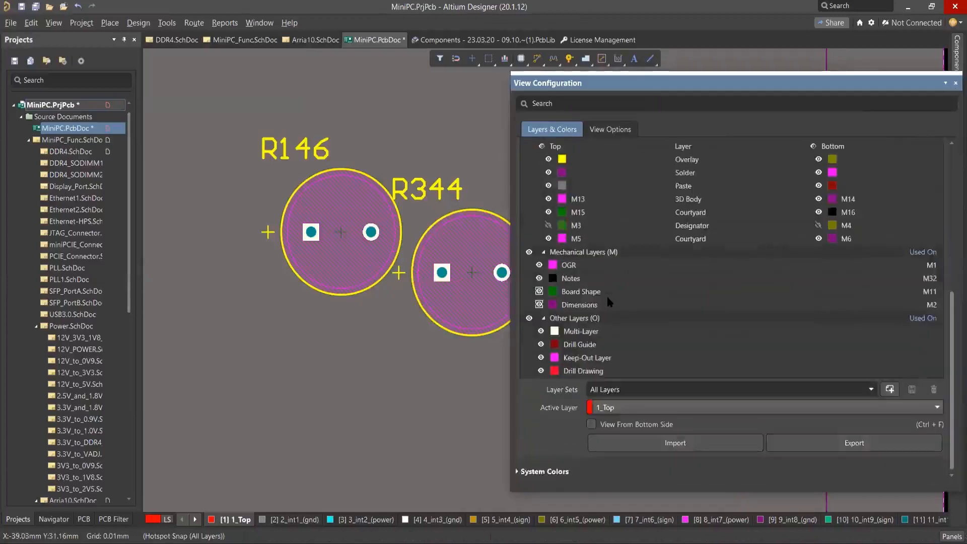
pyautogui.scroll(3, 607, 295)
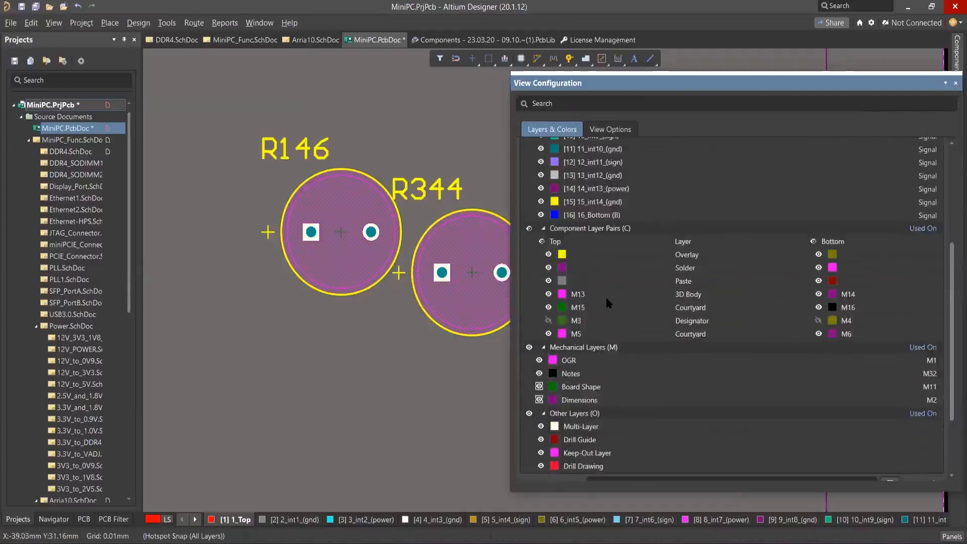
pyautogui.scroll(3, 606, 295)
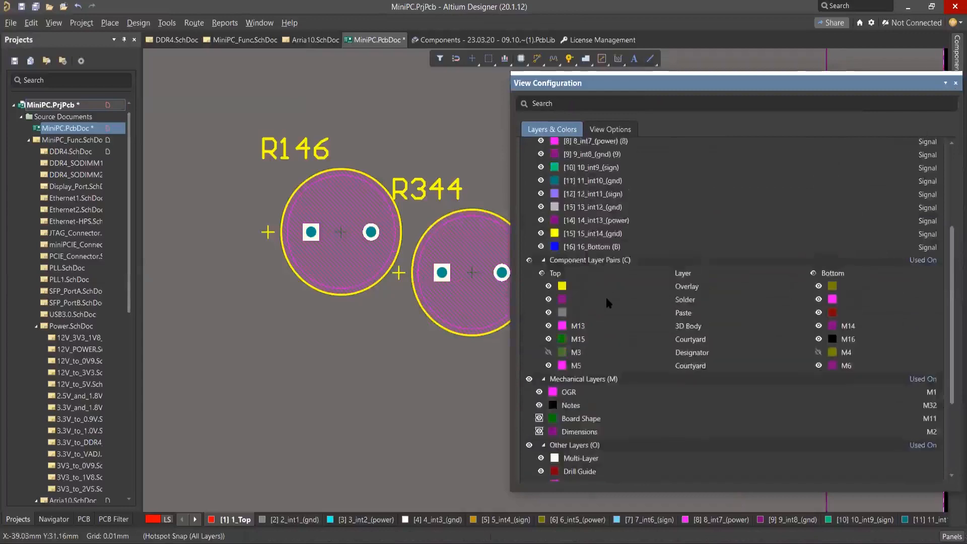
pyautogui.click(955, 84)
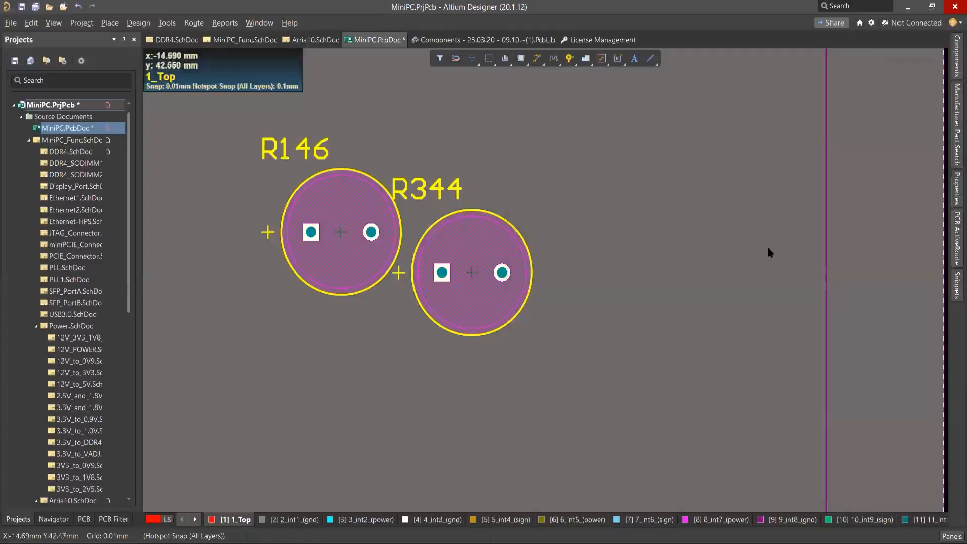
# Display the board properties and examine the Board Information on board size, components, layers, nets and primitives.
pyautogui.moveTo(624, 228); pyautogui.dragTo(621, 251, button='right')
pyautogui.moveTo(590, 218); pyautogui.dragTo(490, 216, button='right')
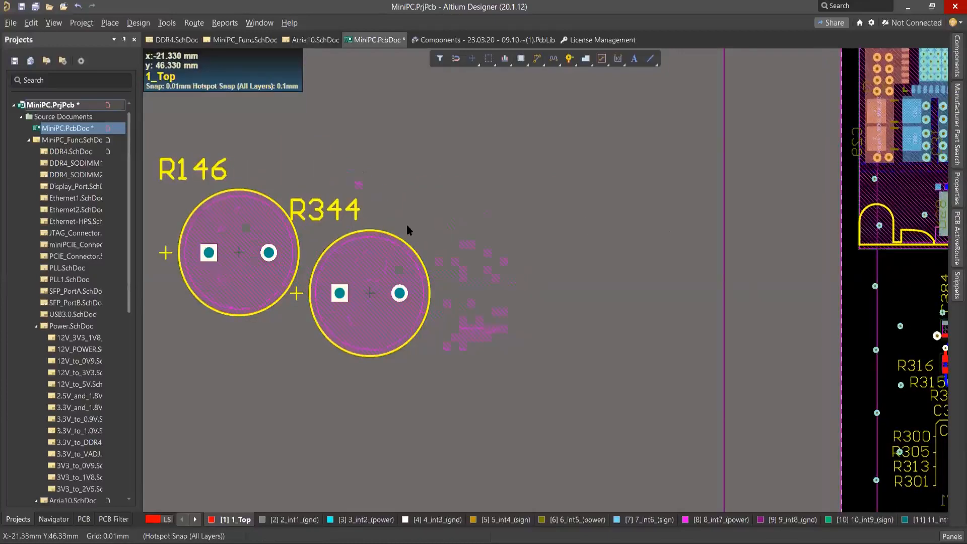
pyautogui.keyDown('ctrl'); pyautogui.scroll(-1, 406, 226); pyautogui.keyUp('ctrl')
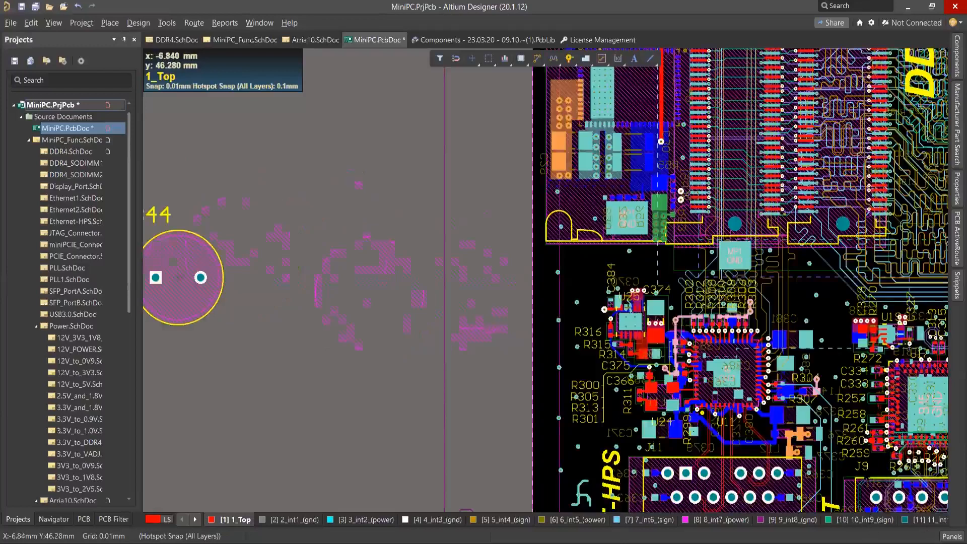
pyautogui.keyDown('ctrl'); pyautogui.scroll(-2, 286, 213); pyautogui.keyUp('ctrl')
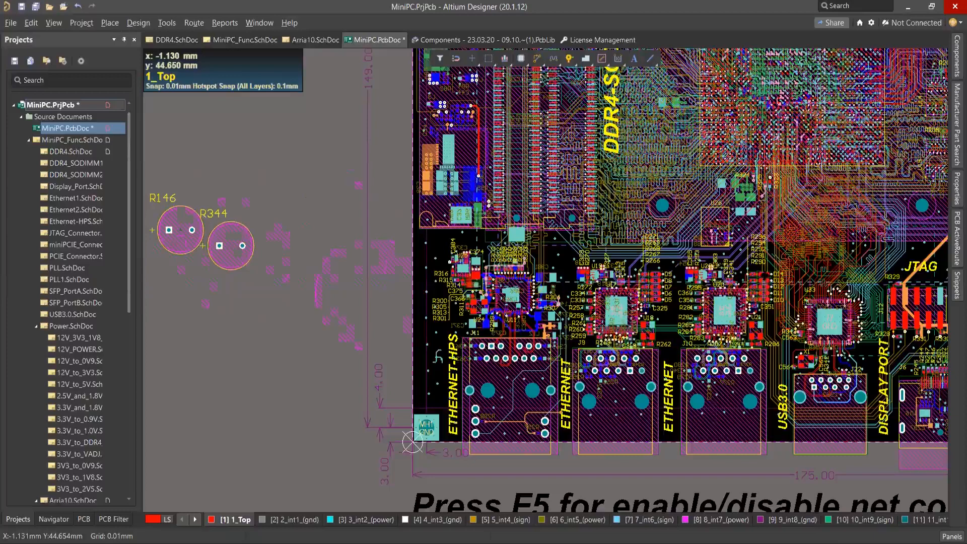
pyautogui.click(952, 537)
pyautogui.click(877, 444)
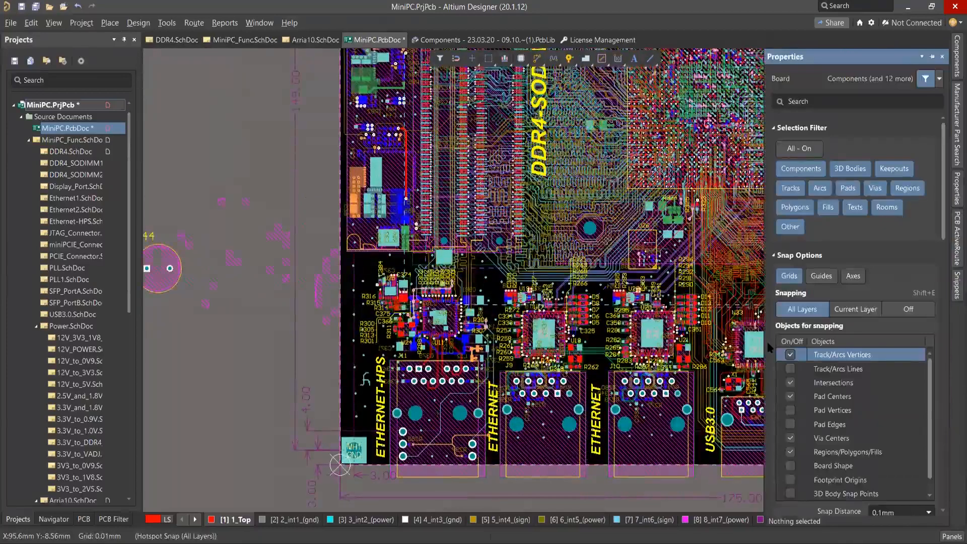
pyautogui.moveTo(764, 342); pyautogui.dragTo(622, 214)
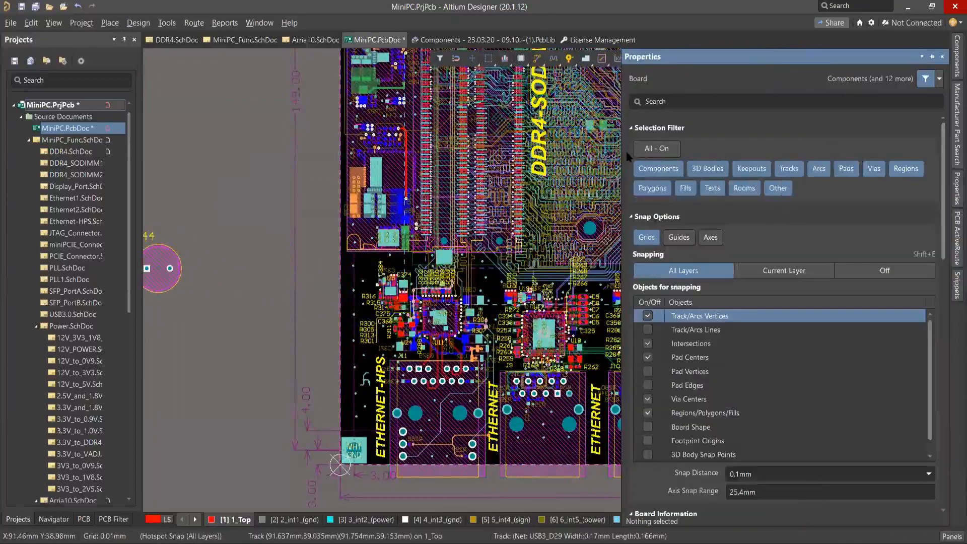
pyautogui.scroll(-5, 743, 206)
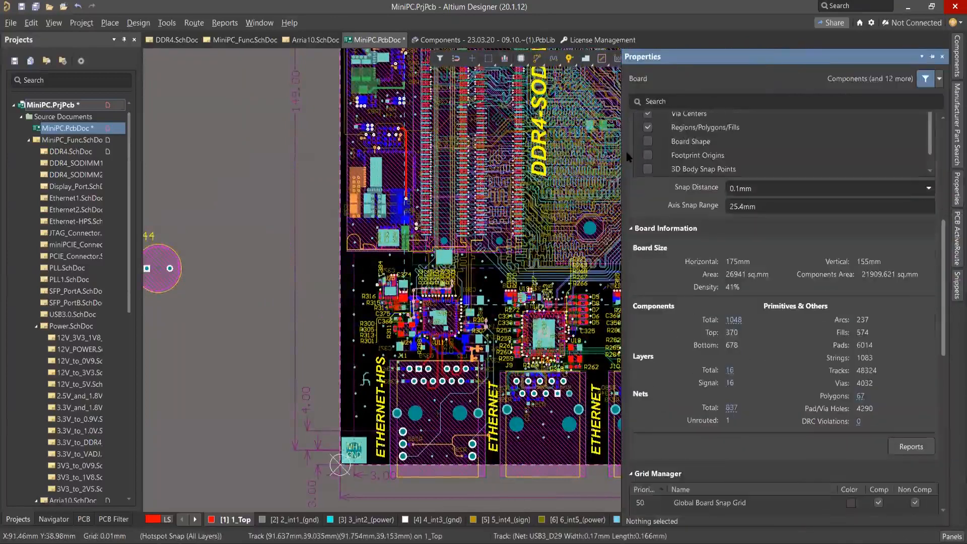
pyautogui.scroll(-3, 744, 205)
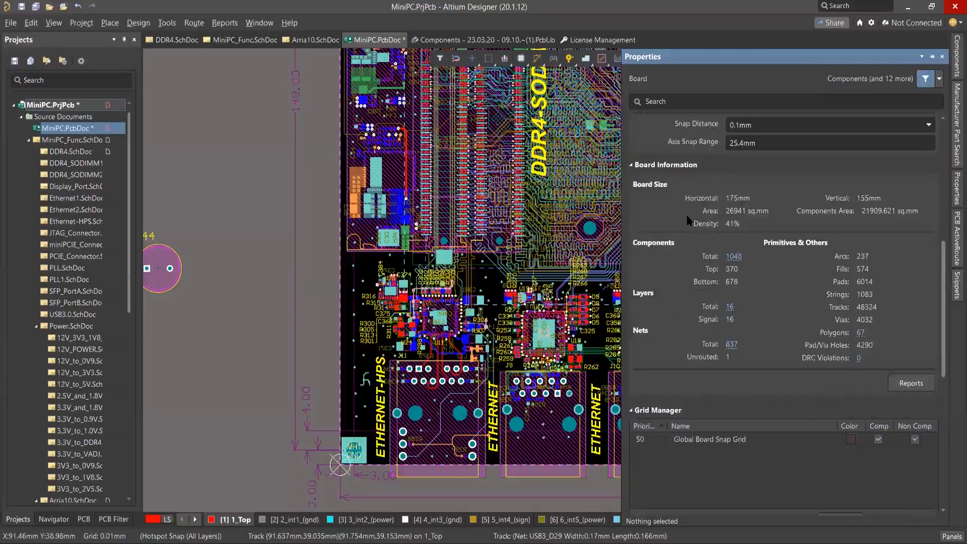
pyautogui.scroll(-1, 691, 222)
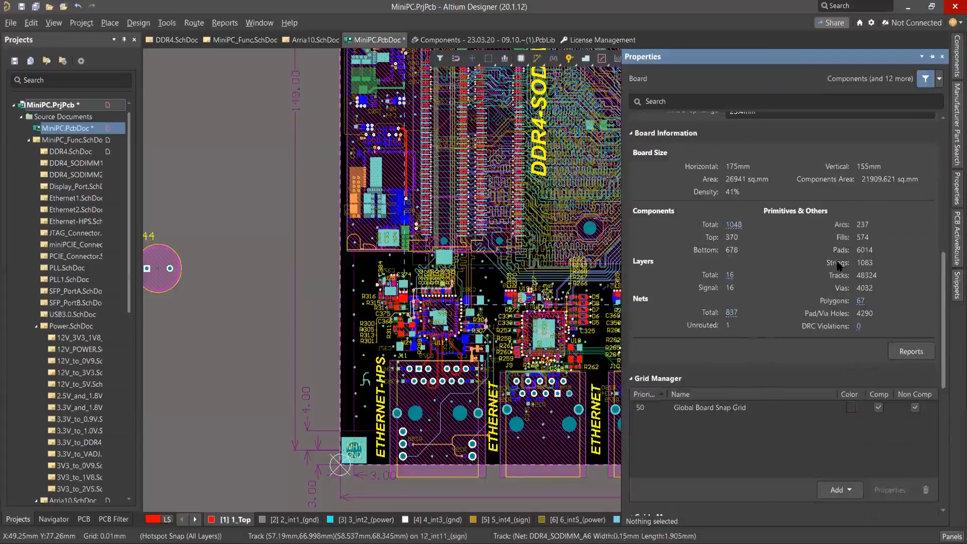
pyautogui.scroll(-1, 839, 266)
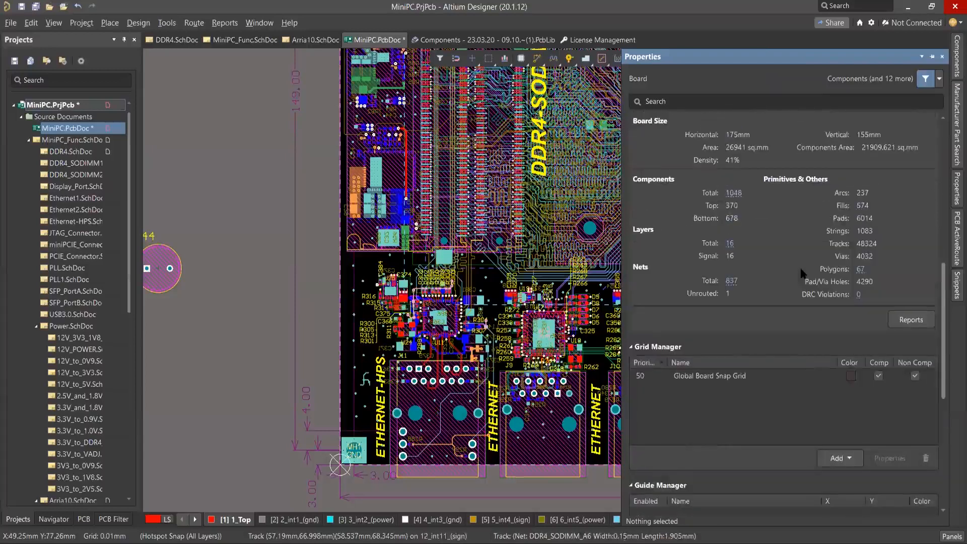
pyautogui.scroll(2, 801, 271)
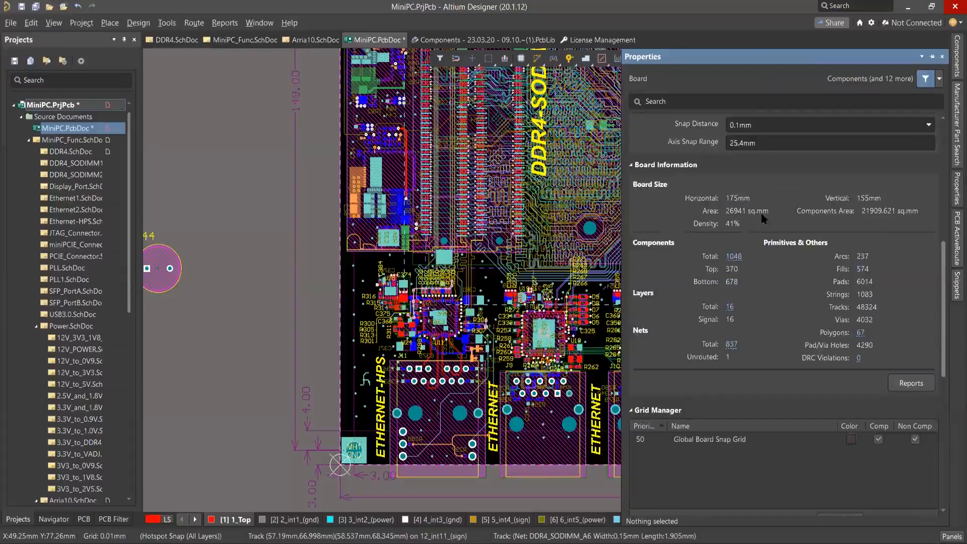
# Open the board report options from Board Information and look through the available report items.
pyautogui.click(225, 25)
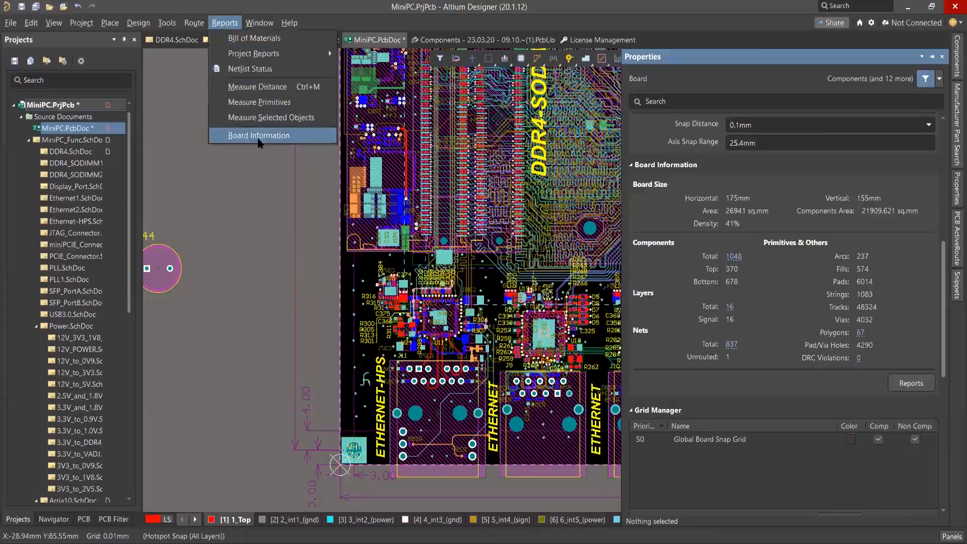
pyautogui.click(258, 137)
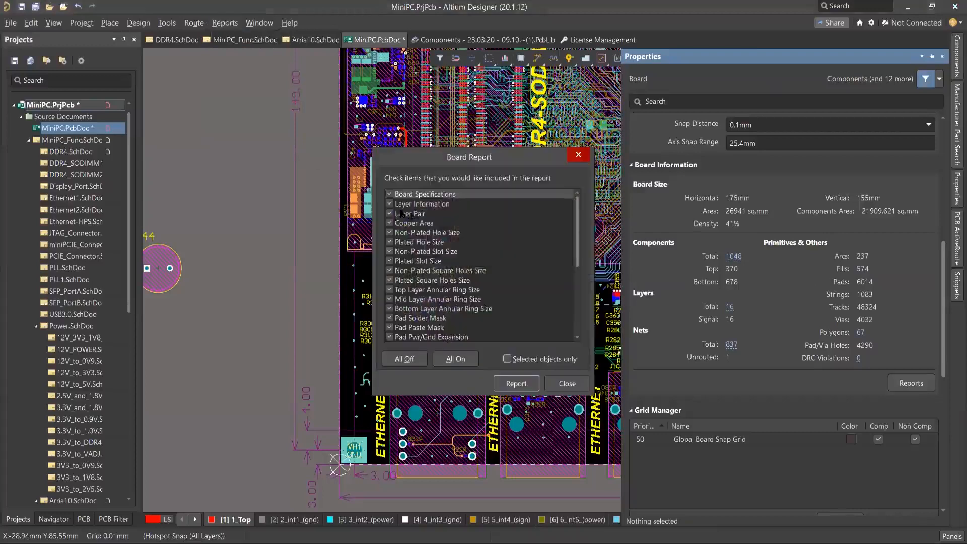
pyautogui.scroll(-5, 408, 214)
pyautogui.scroll(5, 403, 215)
pyautogui.click(390, 214)
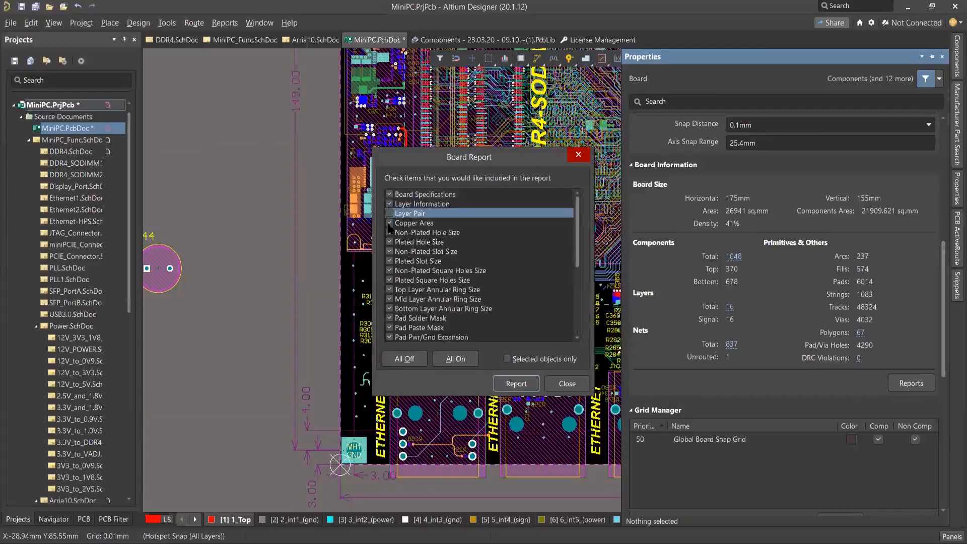
pyautogui.click(390, 232)
pyautogui.click(390, 242)
pyautogui.click(390, 251)
pyautogui.scroll(-3, 430, 285)
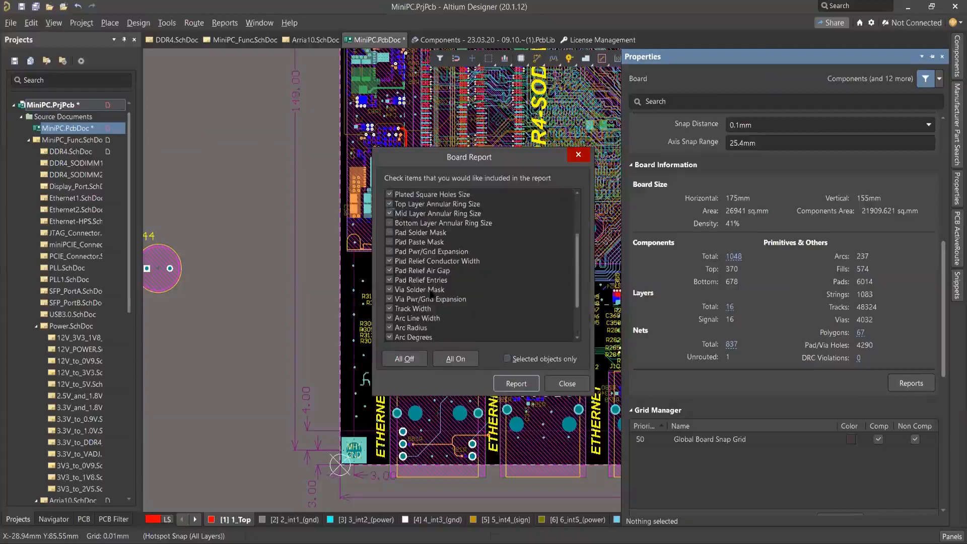
# Limit the board report to Board Specifications and Layer Information only, and generate it.
pyautogui.click(413, 359)
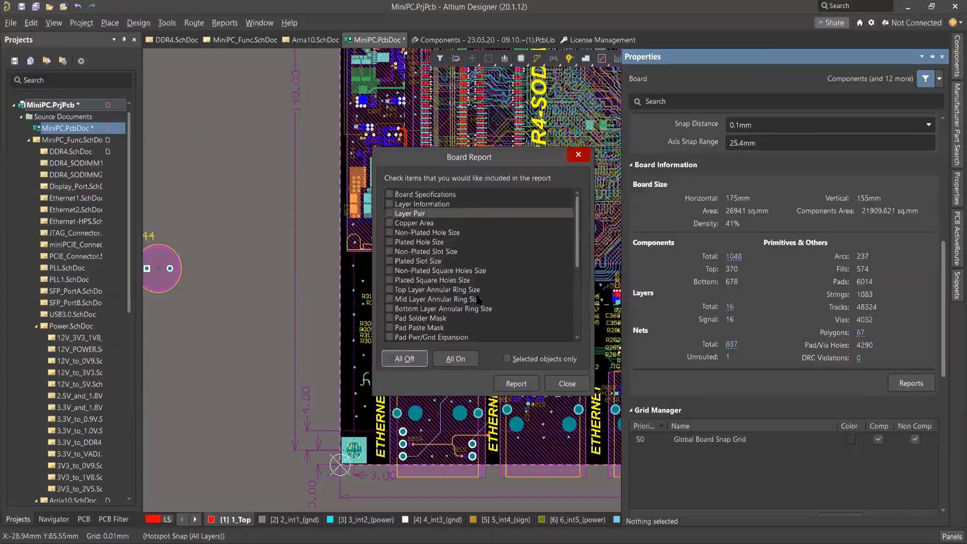
pyautogui.click(391, 196)
pyautogui.click(390, 204)
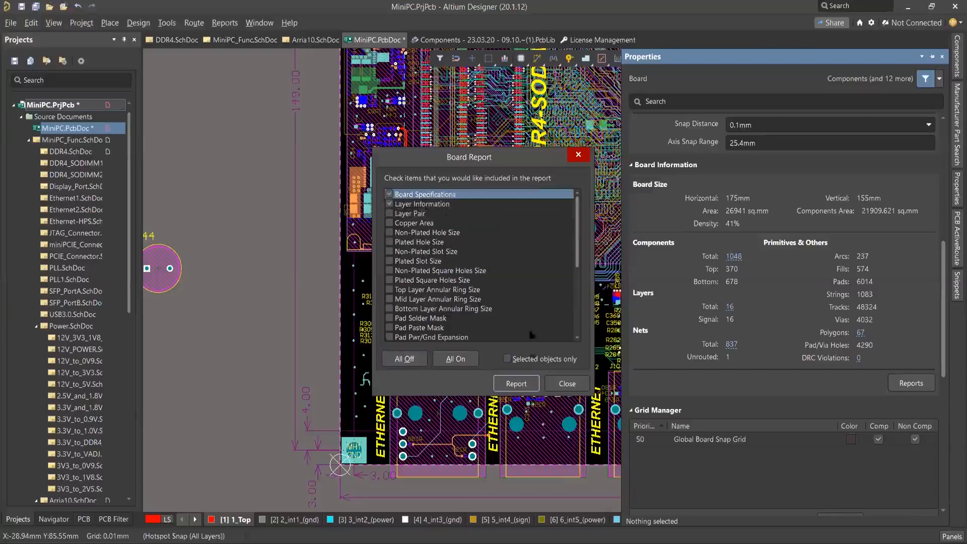
pyautogui.click(519, 384)
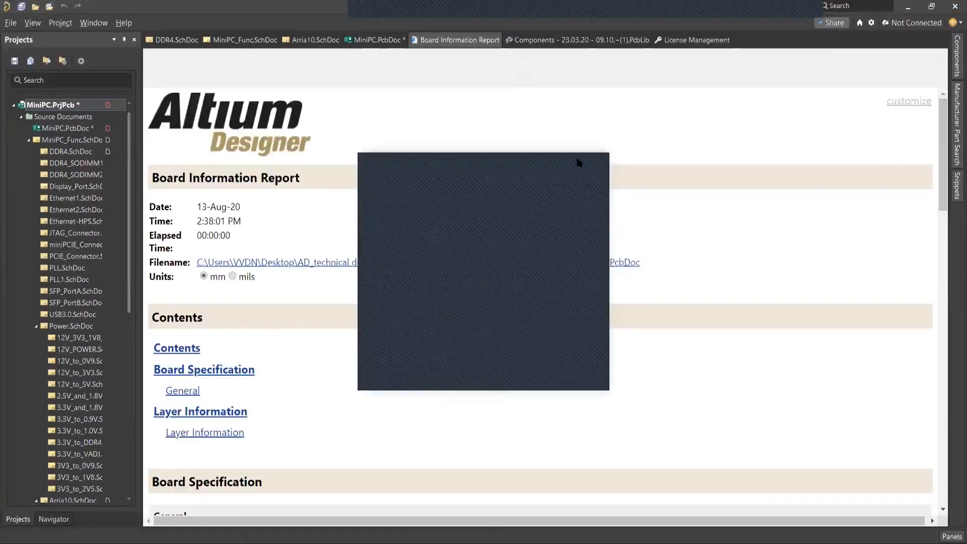
# Examine the Board Information Report, going through the Board Specification section and the Layer Information table.
pyautogui.scroll(-3, 512, 328)
pyautogui.scroll(3, 512, 329)
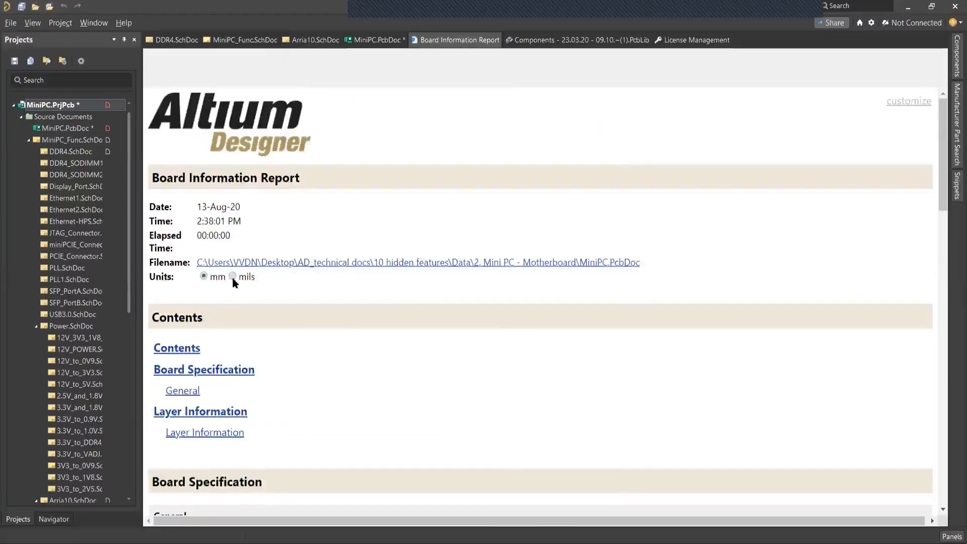
pyautogui.scroll(-7, 406, 325)
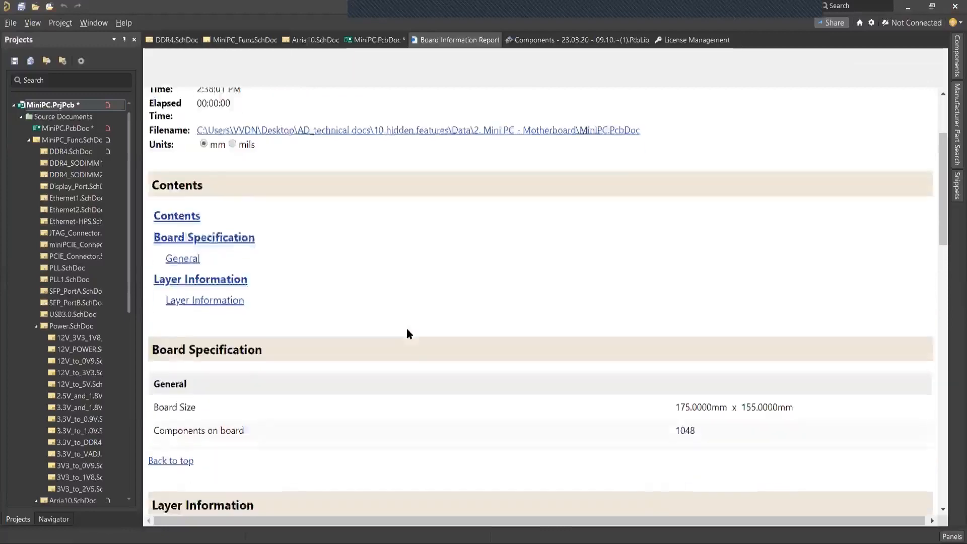
pyautogui.scroll(4, 406, 326)
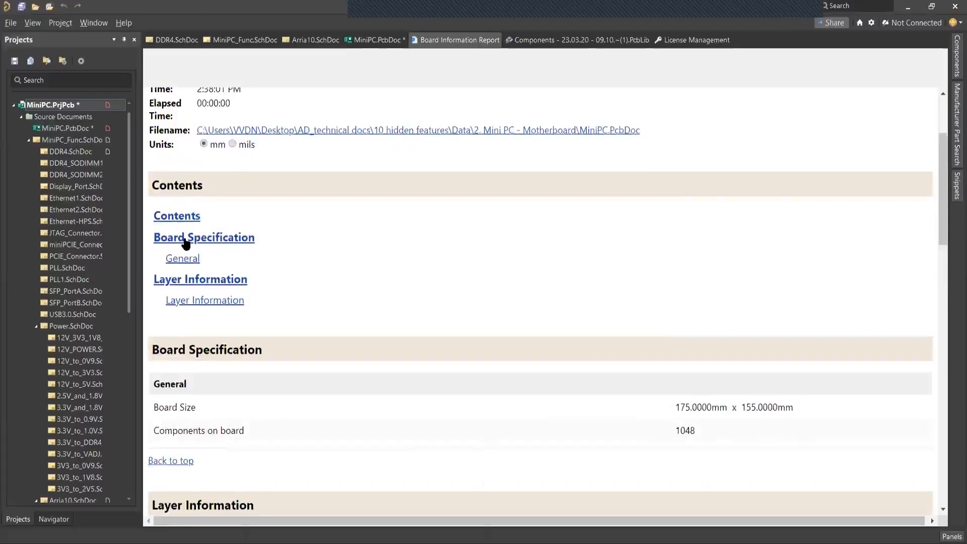
pyautogui.click(185, 239)
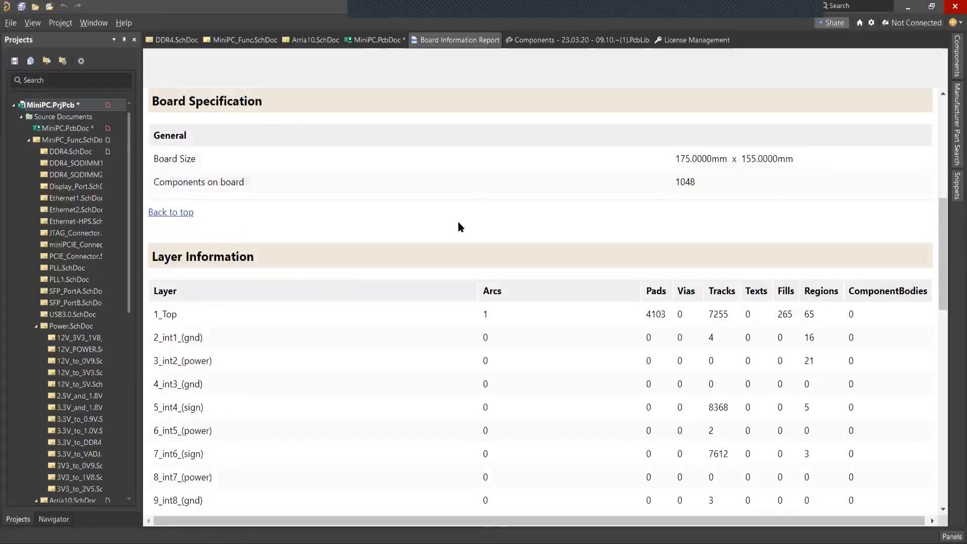
pyautogui.scroll(-3, 458, 225)
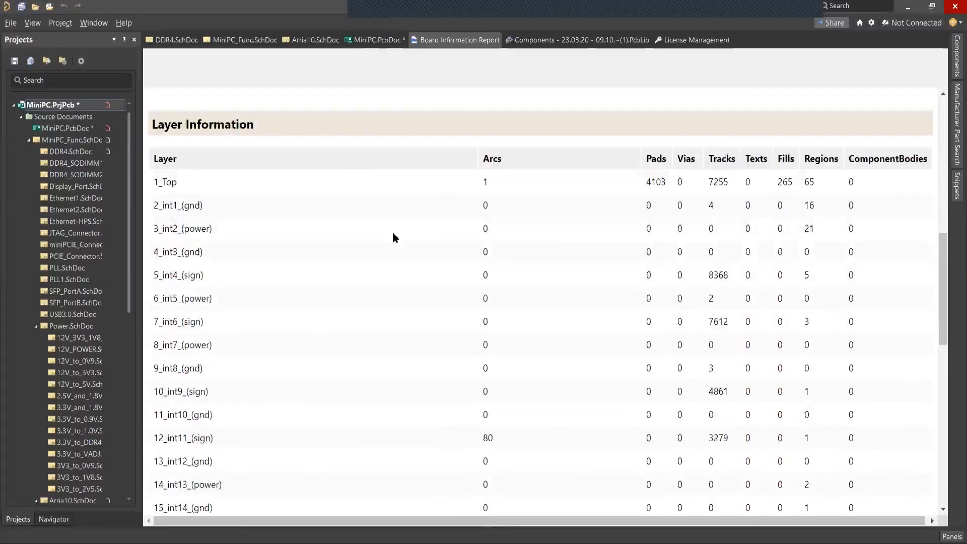
pyautogui.scroll(-4, 316, 237)
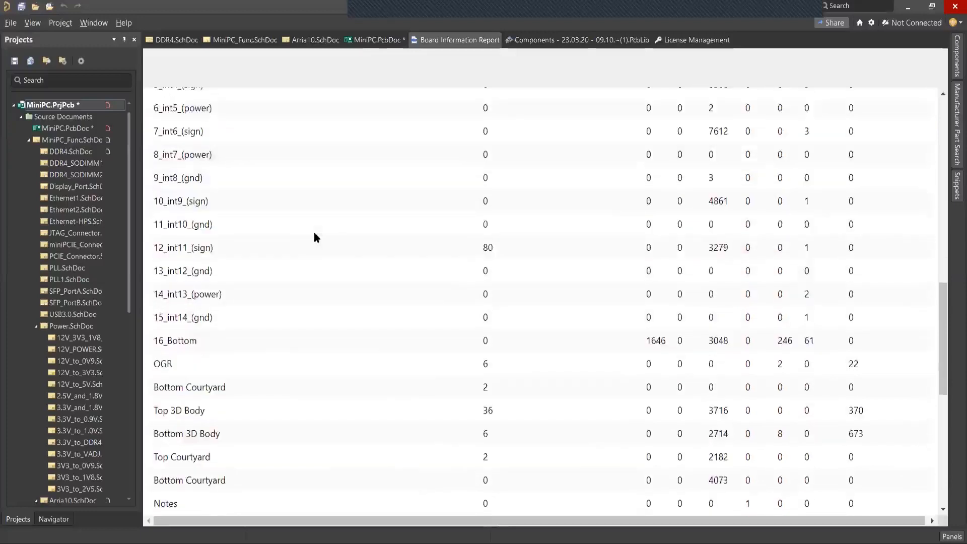
pyautogui.scroll(-6, 355, 343)
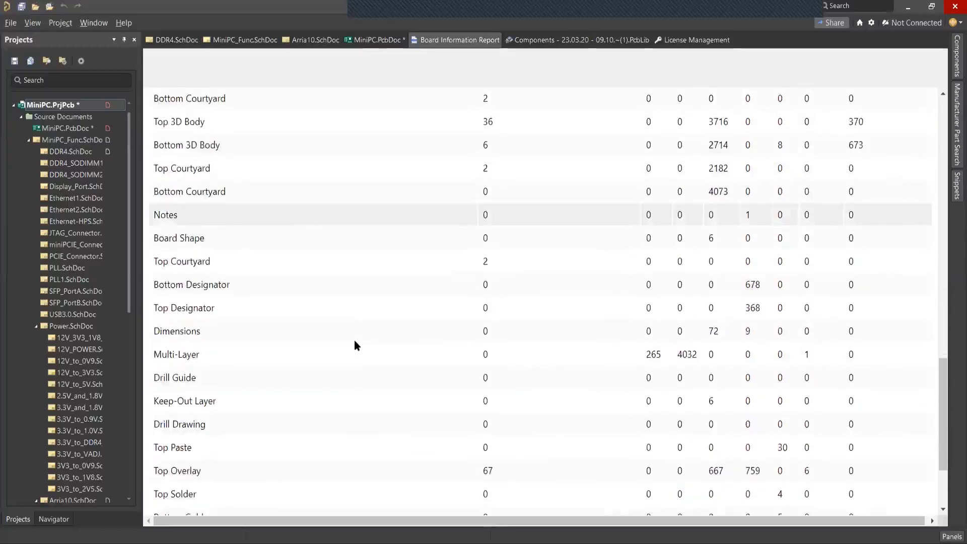
pyautogui.scroll(10, 387, 327)
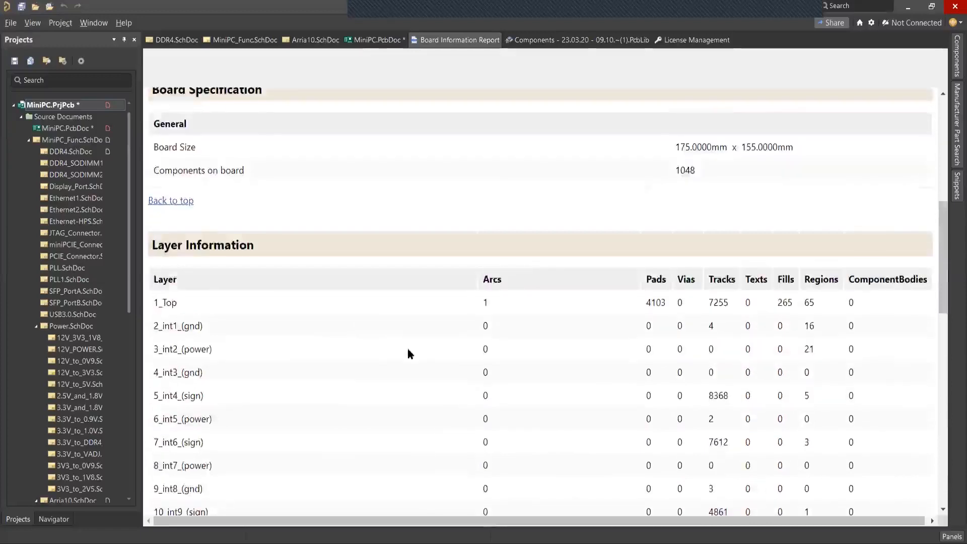
pyautogui.scroll(5, 408, 351)
# Switch back to MiniPC.PcbDoc and open the properties of the GND via joining the short multi-layer tracks beside the ETHERNET-HPS label.
pyautogui.click(375, 40)
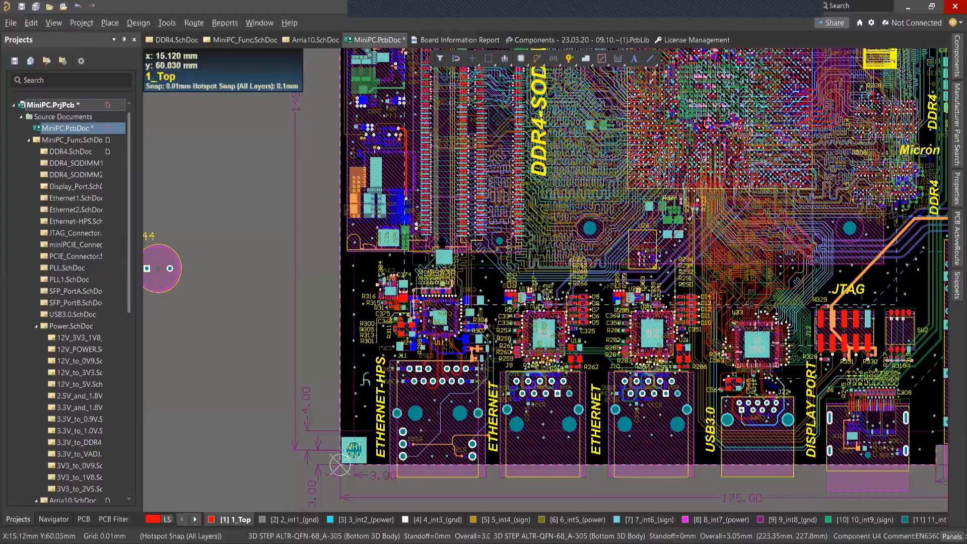
pyautogui.keyDown('ctrl'); pyautogui.scroll(5, 369, 403); pyautogui.keyUp('ctrl')
pyautogui.keyDown('ctrl'); pyautogui.scroll(5, 350, 322); pyautogui.keyUp('ctrl')
pyautogui.keyDown('ctrl'); pyautogui.scroll(3, 353, 303); pyautogui.keyUp('ctrl')
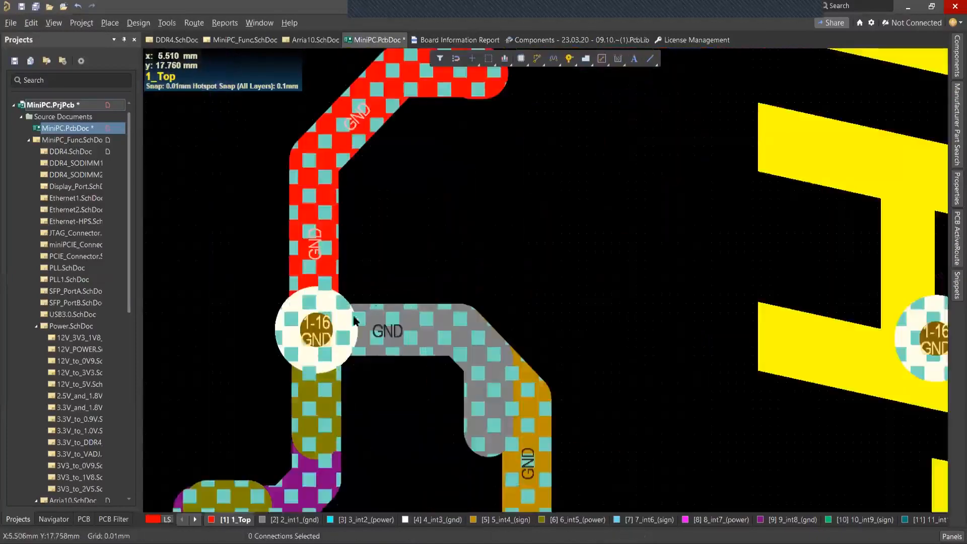
pyautogui.keyDown('ctrl'); pyautogui.scroll(-1, 351, 297); pyautogui.keyUp('ctrl')
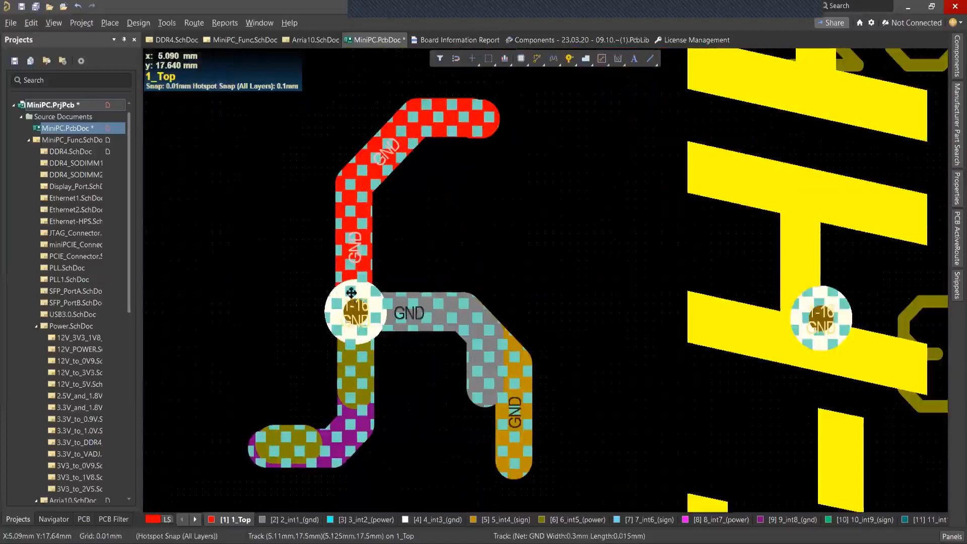
pyautogui.click(354, 314)
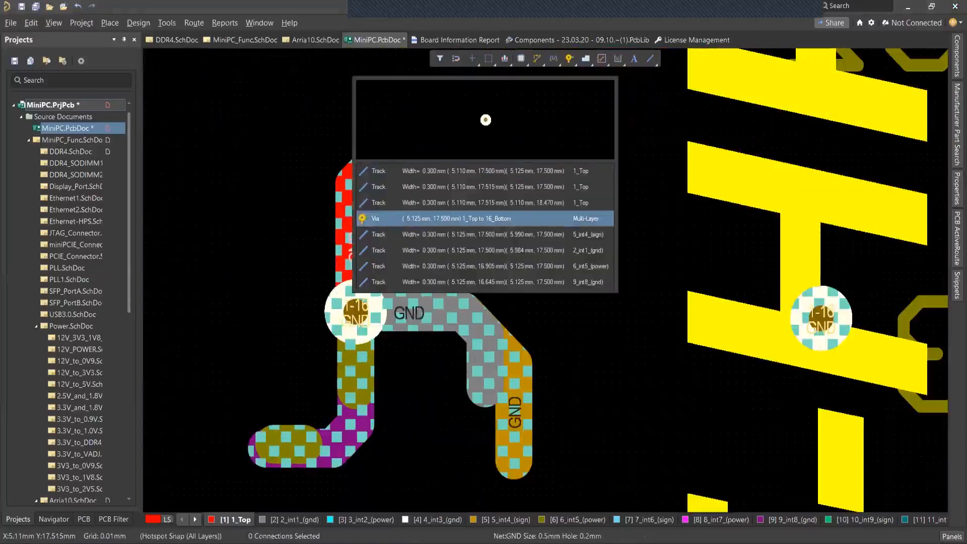
pyautogui.click(456, 219)
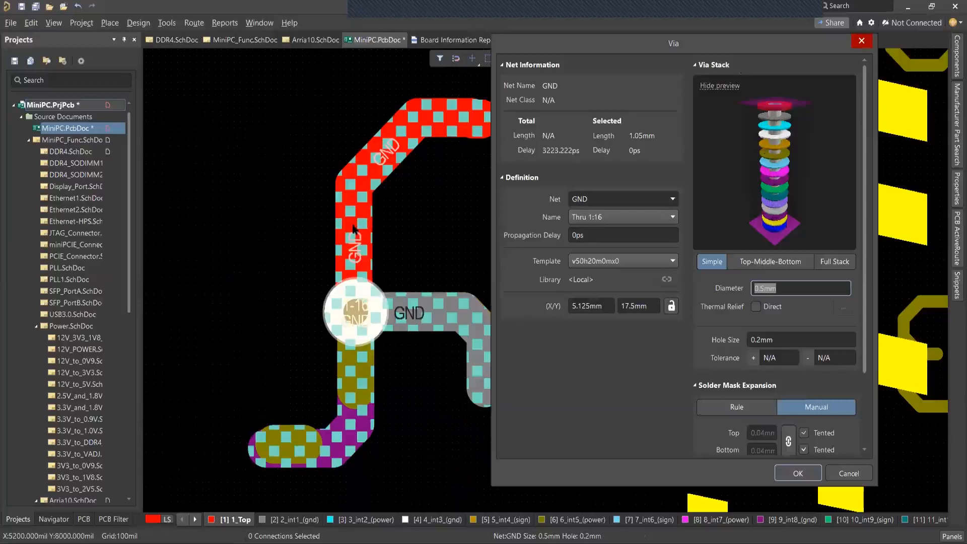
# Inspect the properties of the vertical 1_Top GND track and the horizontal 2_int1_(gnd) track connected to the GND via.
pyautogui.click(843, 471)
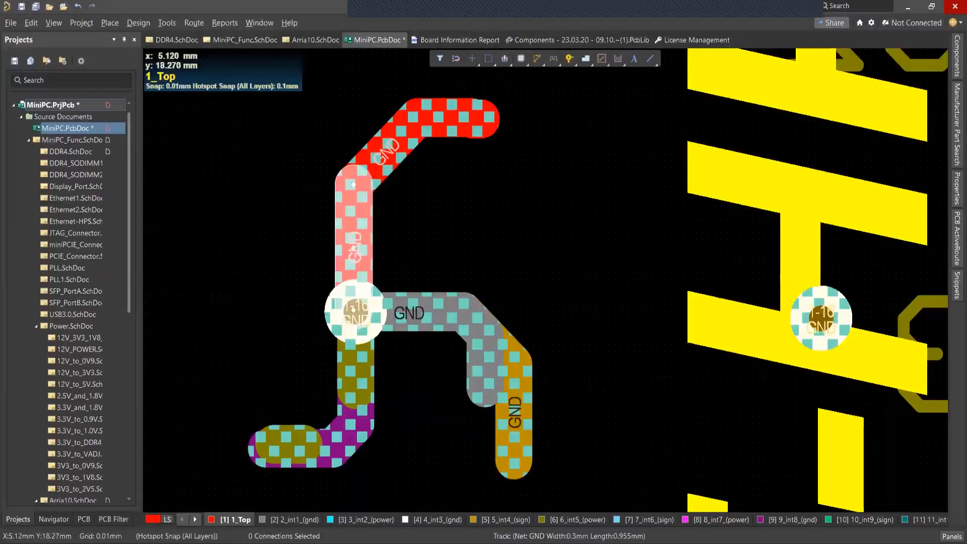
pyautogui.doubleClick(353, 185)
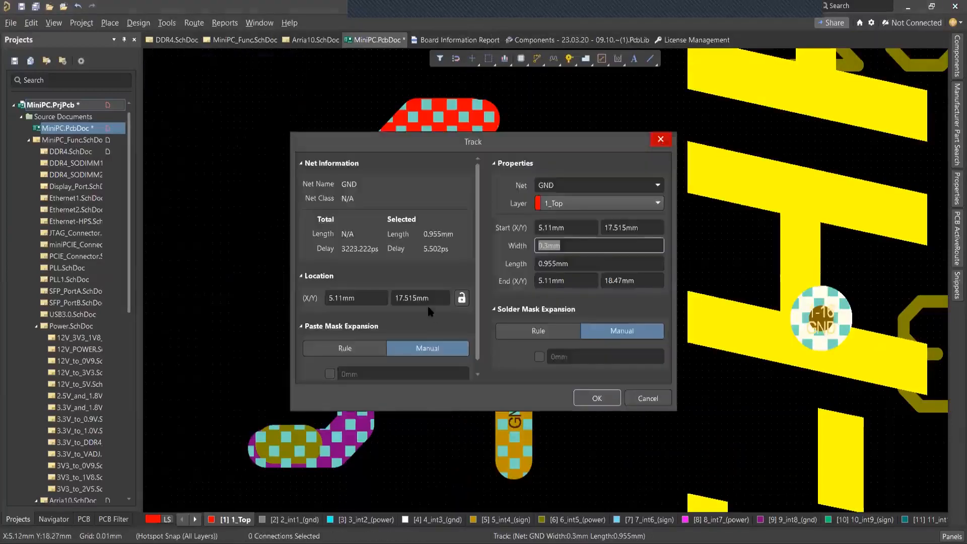
pyautogui.press('Return')
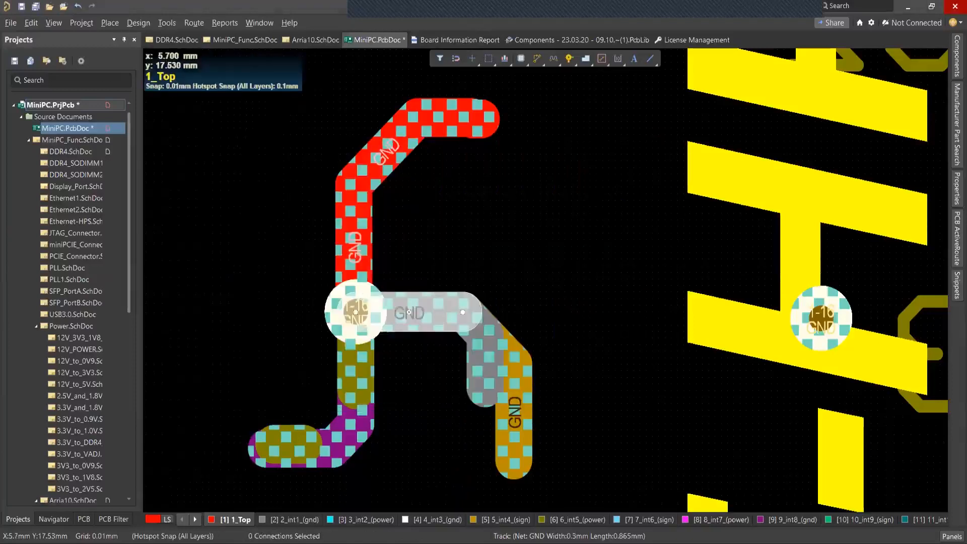
pyautogui.doubleClick(428, 308)
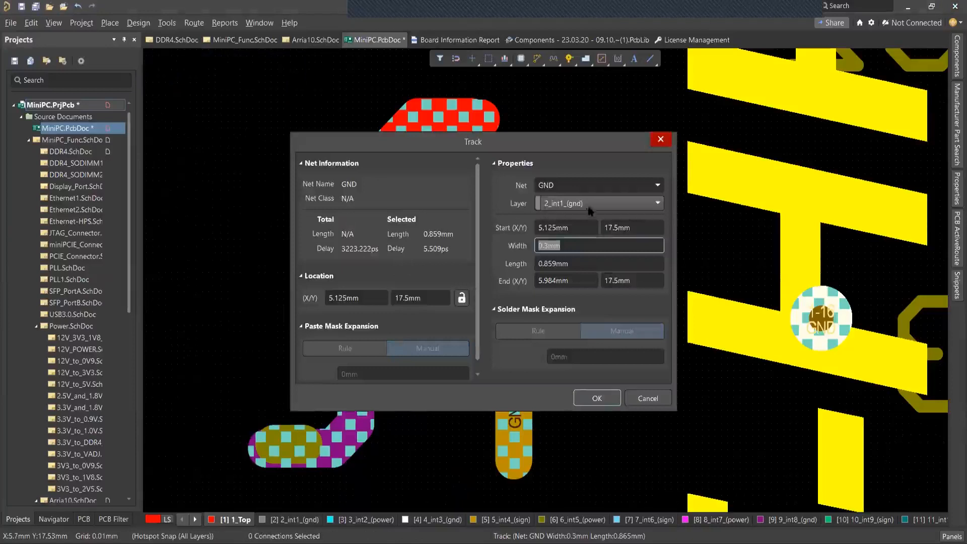
pyautogui.click(657, 142)
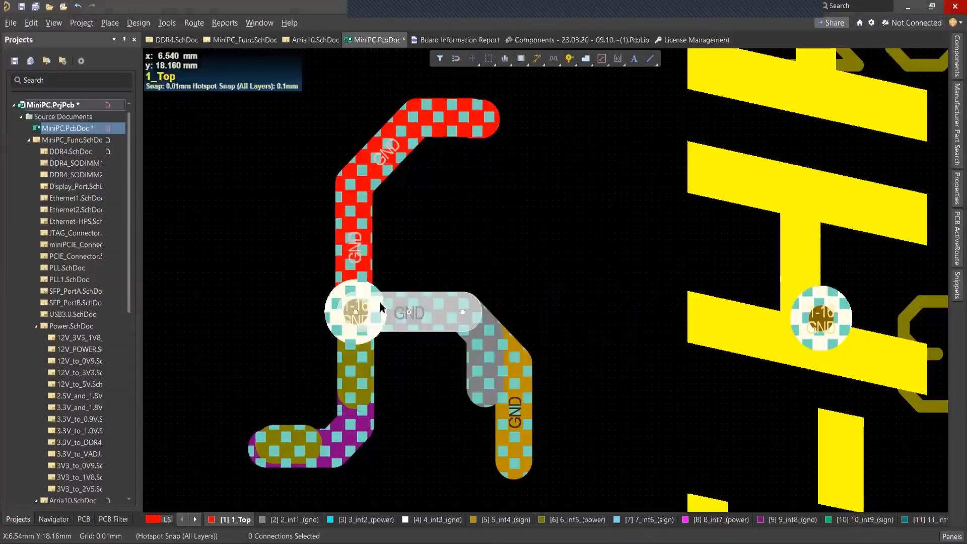
# Review the via stack of the GND via joining the tracks and close its properties.
pyautogui.moveTo(368, 303)
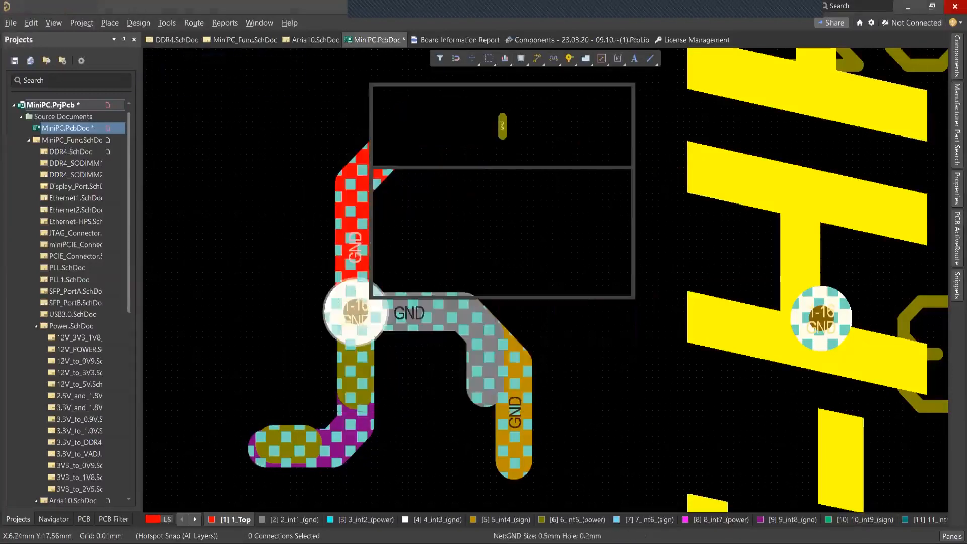
pyautogui.click(476, 225)
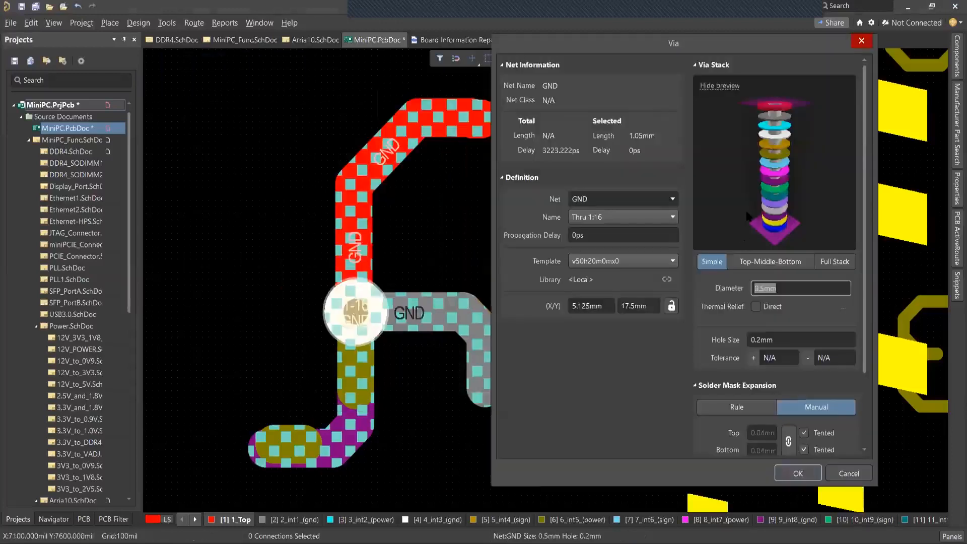
pyautogui.click(862, 41)
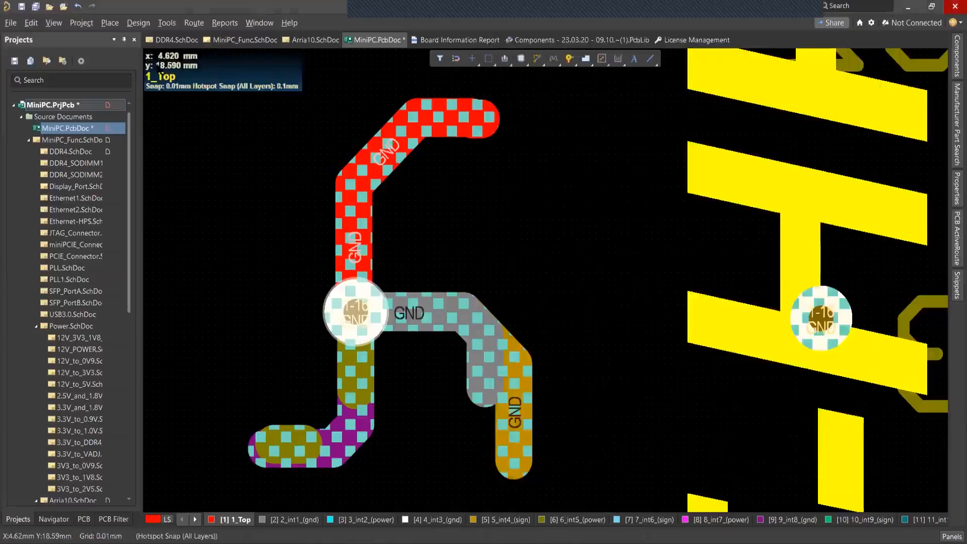
# Remove unused pad shapes from both vias and pads across the board, preserving pads on start and end layers.
pyautogui.click(166, 23)
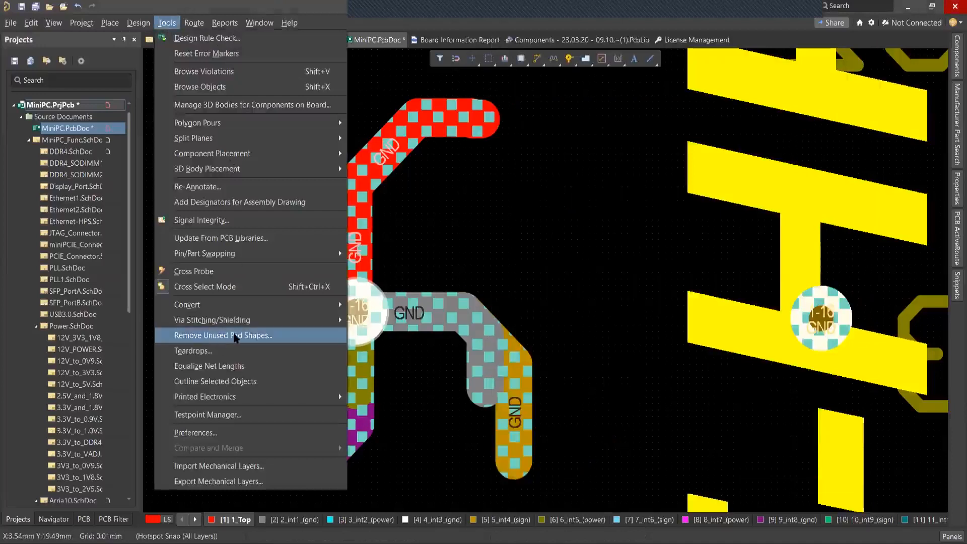
pyautogui.click(236, 336)
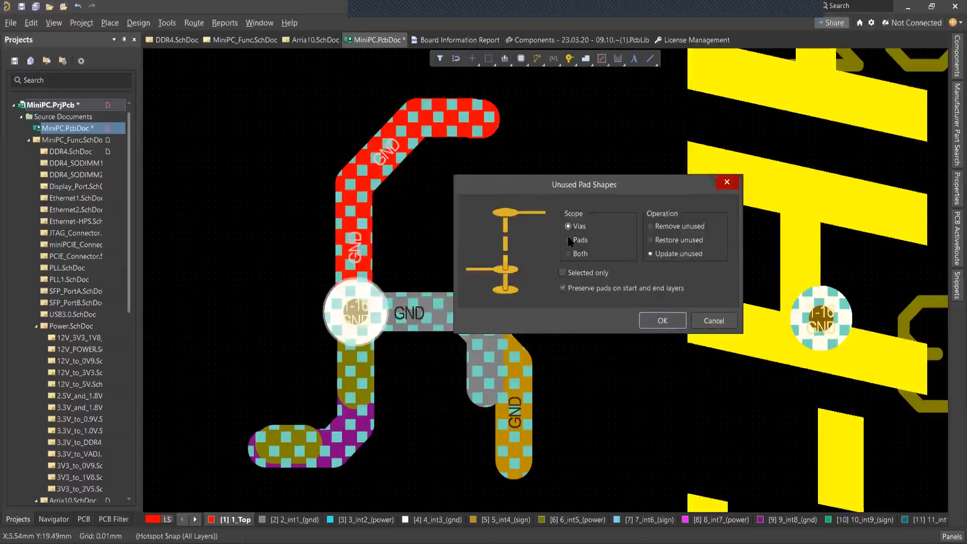
pyautogui.click(570, 240)
pyautogui.click(569, 255)
pyautogui.click(669, 231)
pyautogui.click(674, 240)
pyautogui.click(673, 255)
pyautogui.click(666, 230)
pyautogui.click(666, 321)
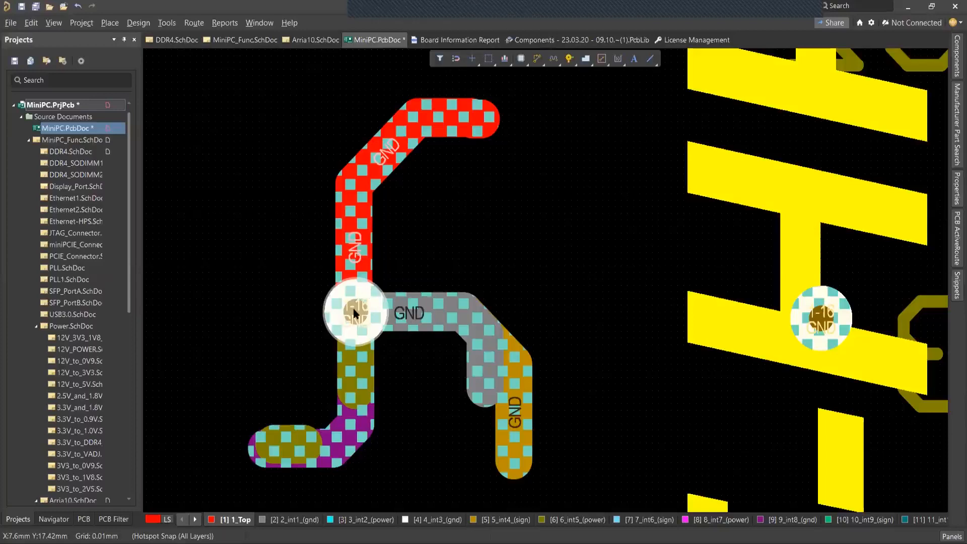
# Check the GND via's stack preview for the pad shapes on each layer, then close its properties.
pyautogui.doubleClick(354, 309)
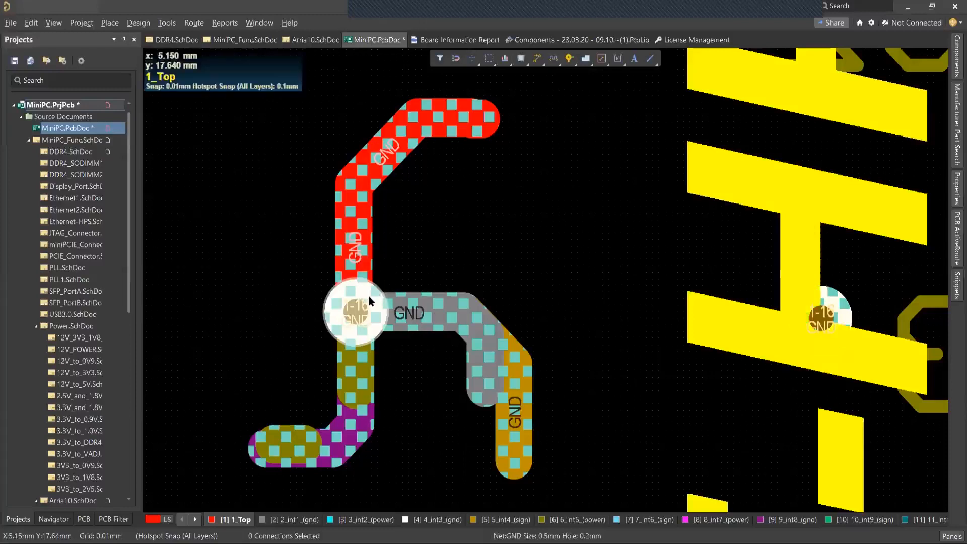
pyautogui.doubleClick(369, 301)
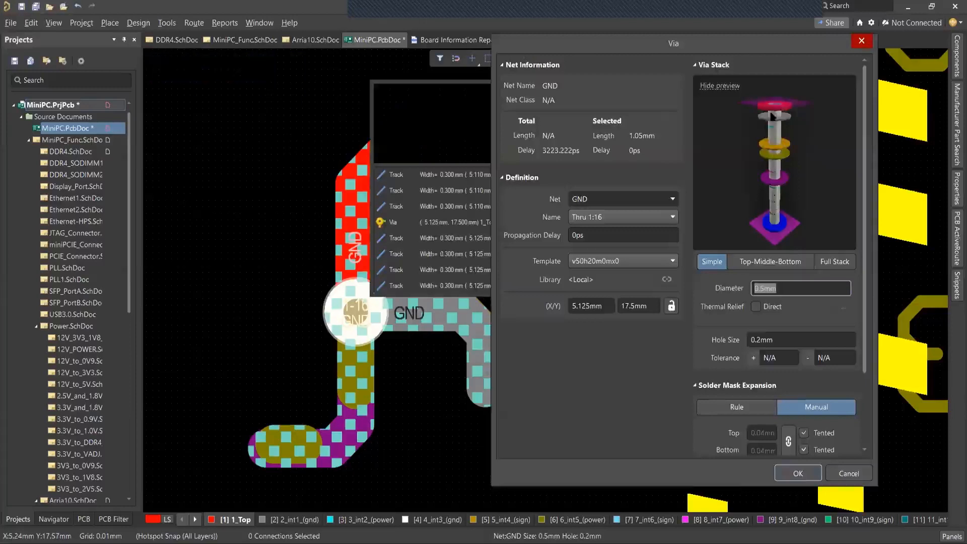
pyautogui.click(862, 41)
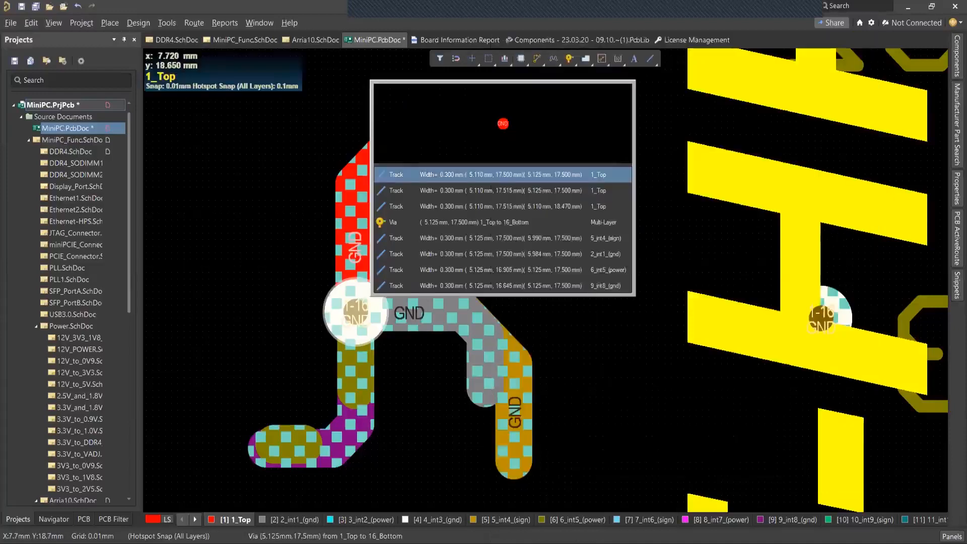
# Review the scope and operation options for unused pad shapes and close them without applying anything.
pyautogui.click(167, 23)
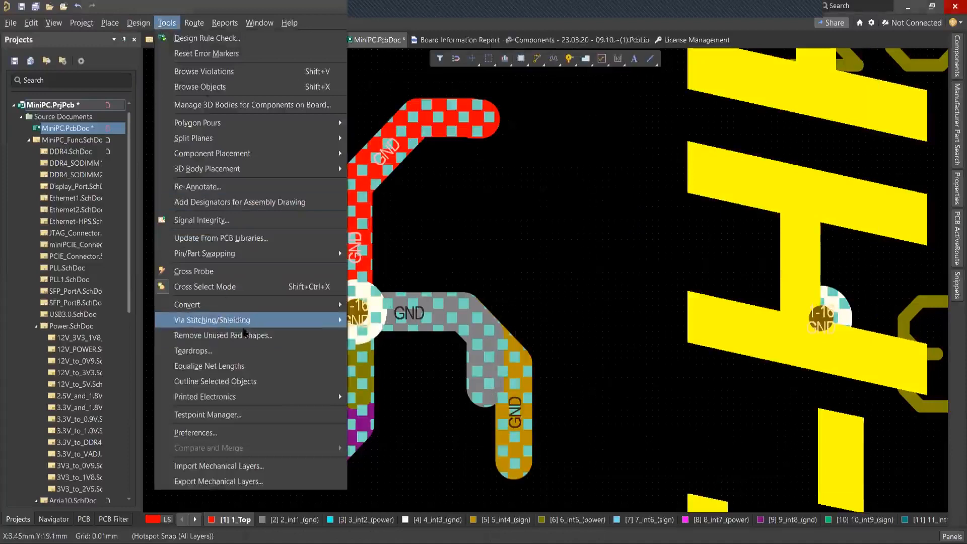
pyautogui.click(260, 337)
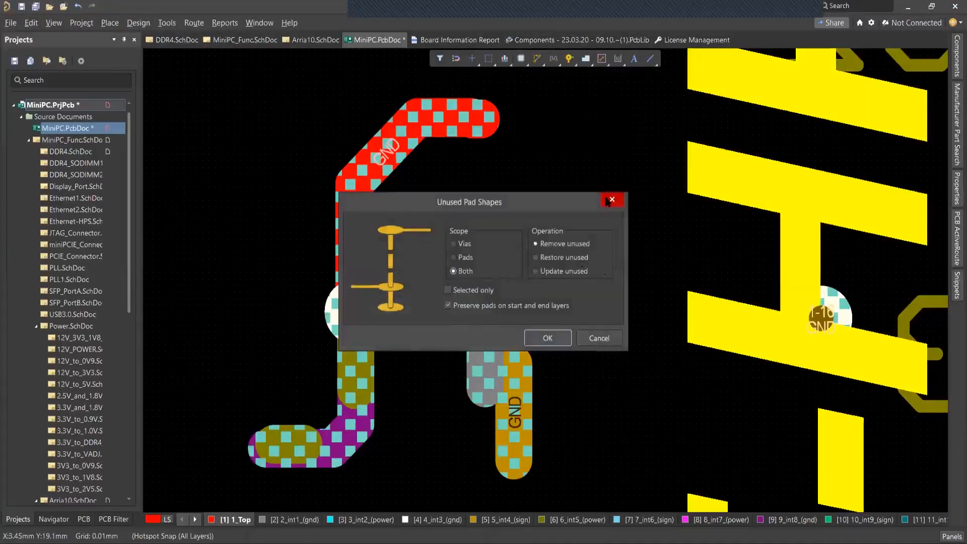
pyautogui.click(611, 200)
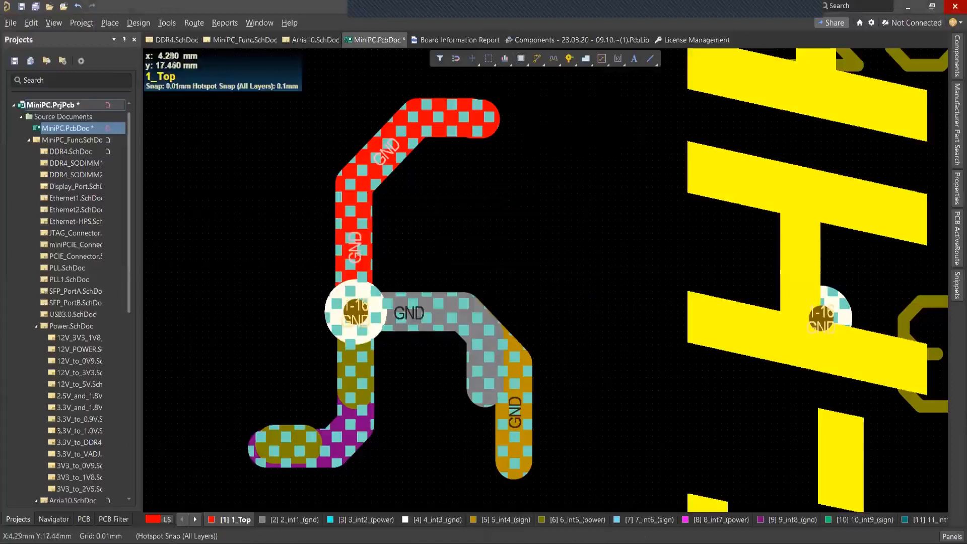
# Show the View Configuration over the connector area of the board, look through the Signal And Plane Layers list, and close it.
pyautogui.moveTo(594, 201); pyautogui.dragTo(610, 183, button='right')
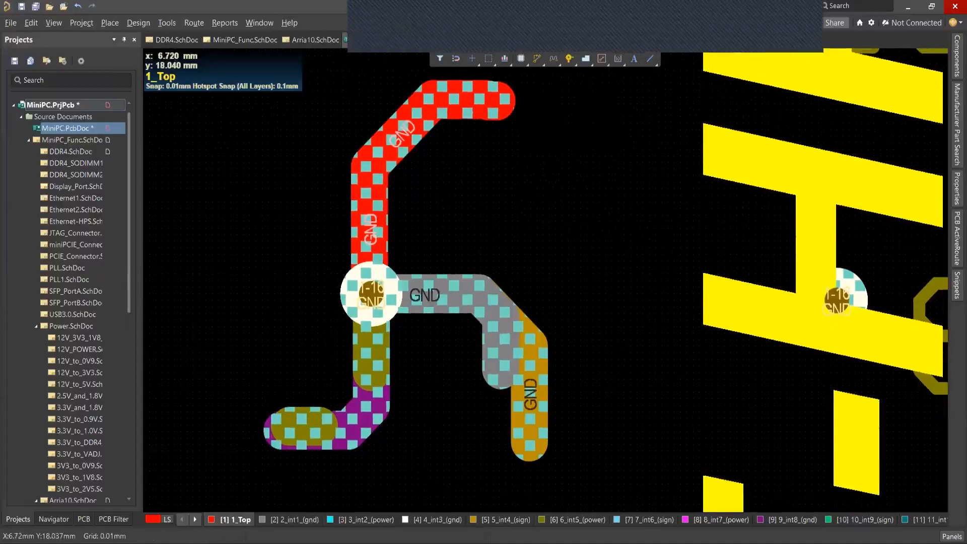
pyautogui.keyDown('ctrl'); pyautogui.scroll(-3, 568, 224); pyautogui.keyUp('ctrl')
pyautogui.keyDown('ctrl'); pyautogui.scroll(-1, 577, 225); pyautogui.keyUp('ctrl')
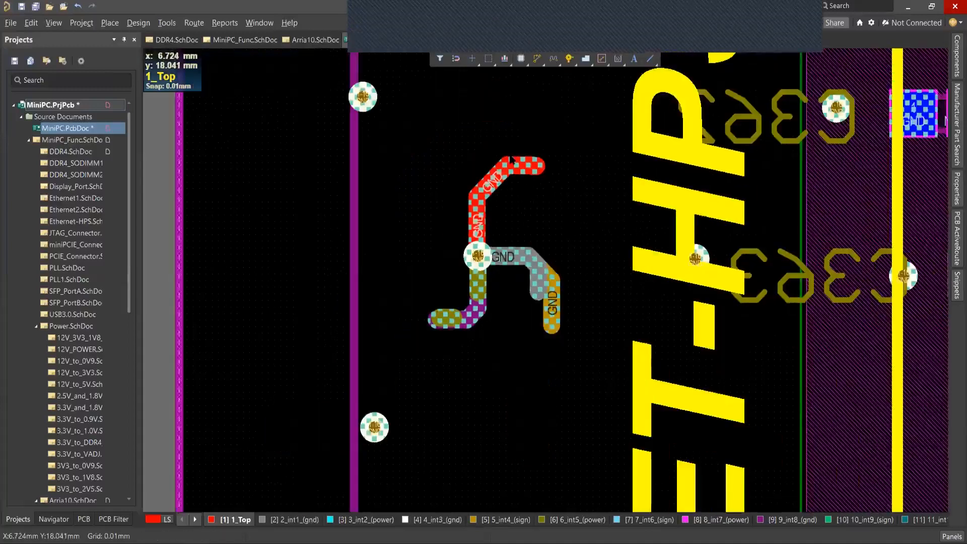
pyautogui.keyDown('ctrl'); pyautogui.scroll(-1, 570, 221); pyautogui.keyUp('ctrl')
pyautogui.keyDown('ctrl'); pyautogui.scroll(-2, 570, 222); pyautogui.keyUp('ctrl')
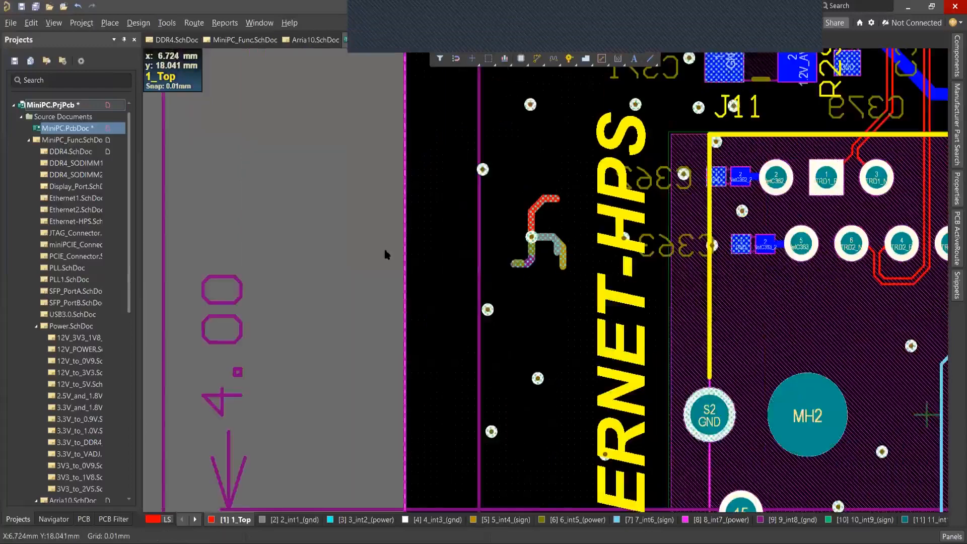
pyautogui.moveTo(385, 251); pyautogui.dragTo(321, 237, button='right')
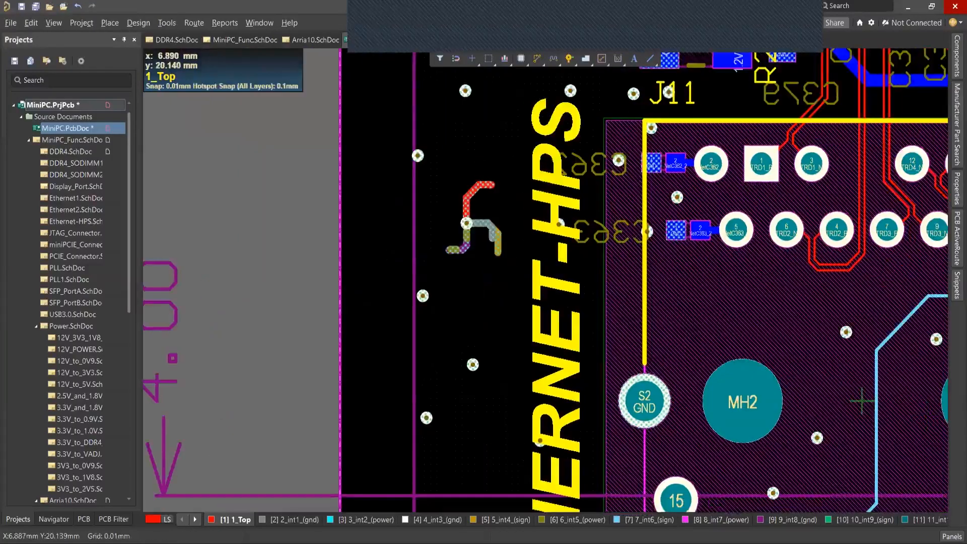
pyautogui.keyDown('ctrl'); pyautogui.scroll(-2, 512, 154); pyautogui.keyUp('ctrl')
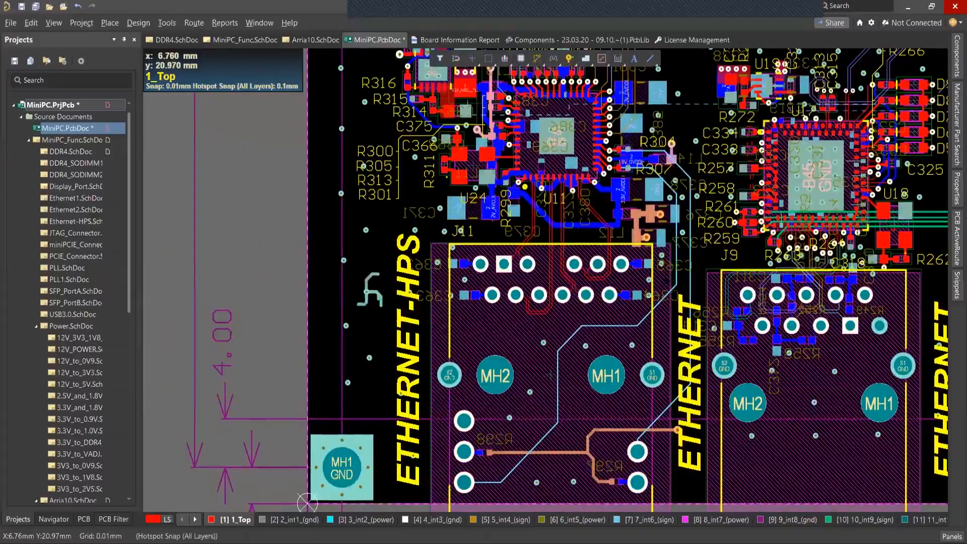
pyautogui.keyDown('ctrl'); pyautogui.scroll(-5, 307, 502); pyautogui.keyUp('ctrl')
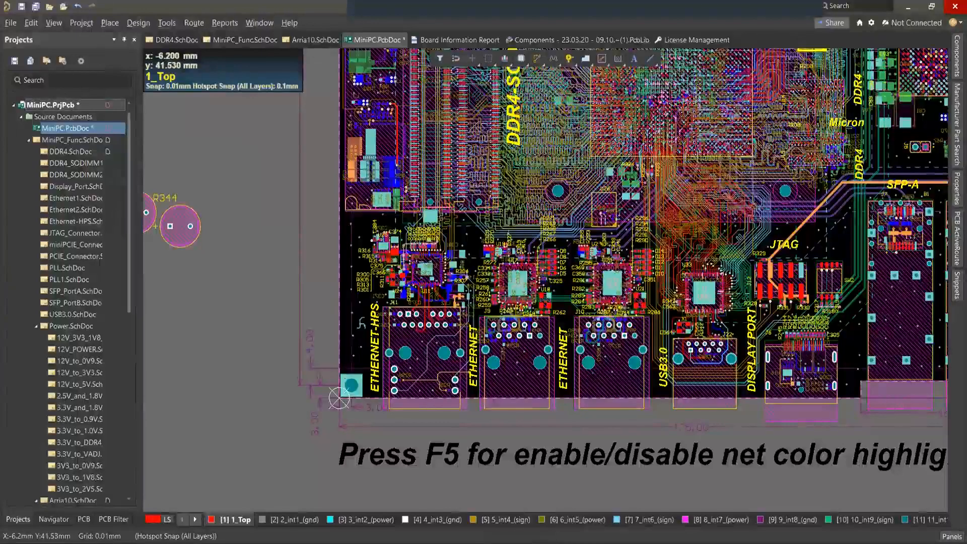
pyautogui.press('l')
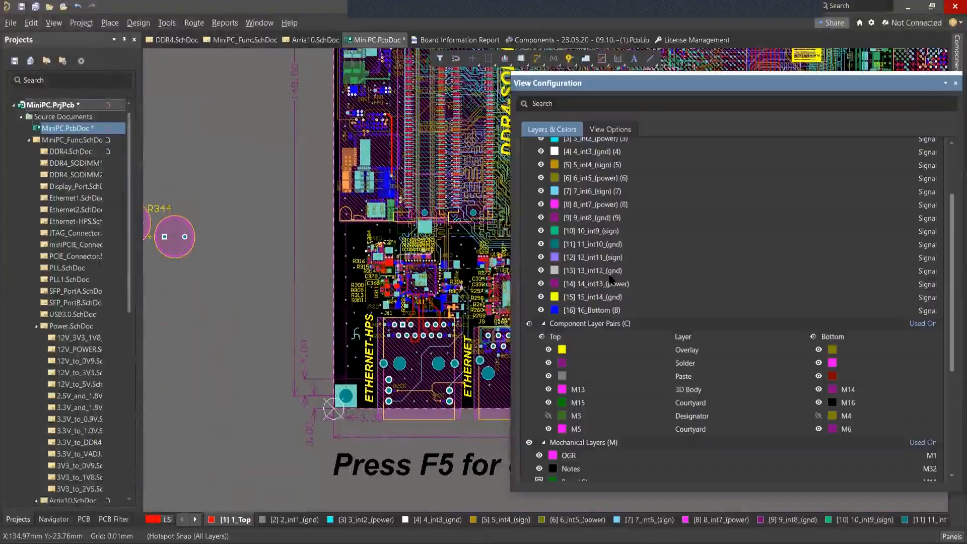
pyautogui.scroll(3, 612, 170)
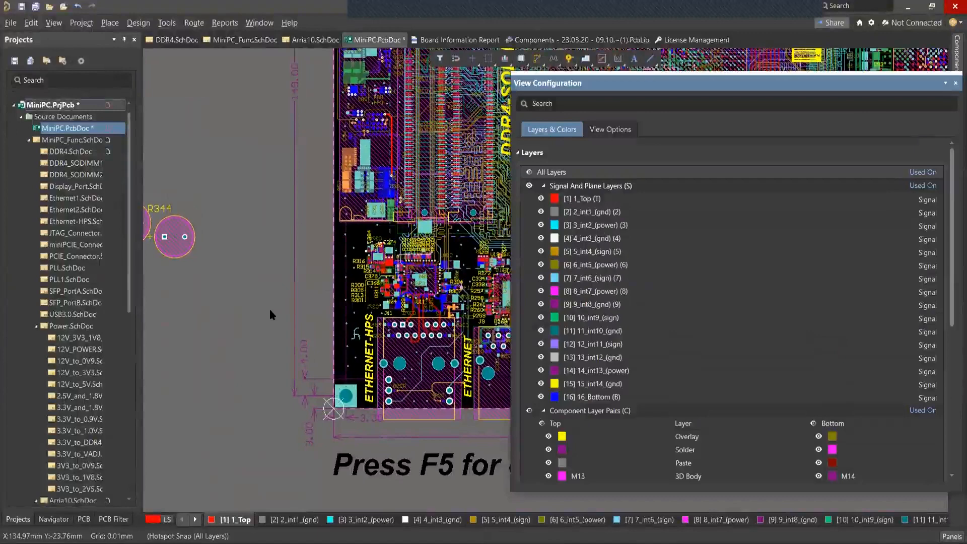
pyautogui.click(303, 276)
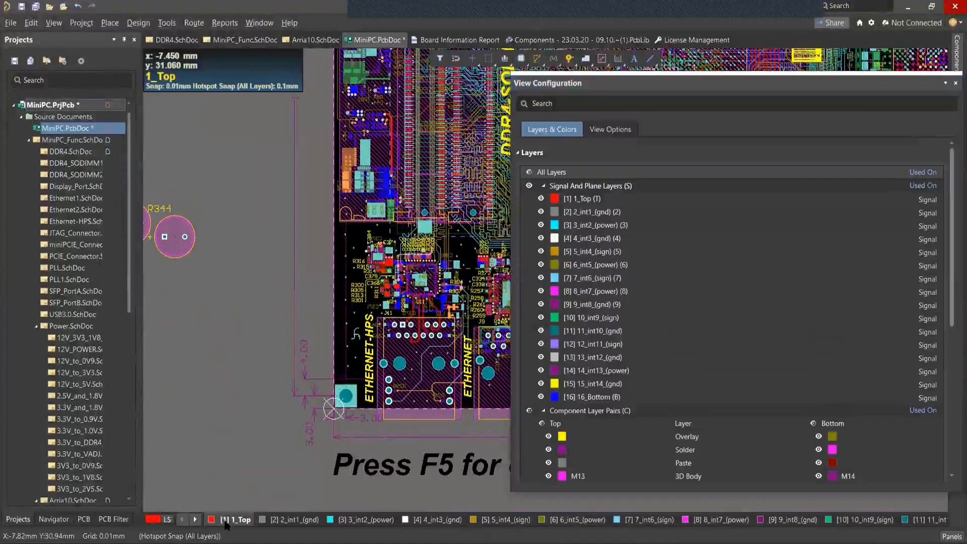
pyautogui.moveTo(296, 296); pyautogui.dragTo(302, 273, button='right')
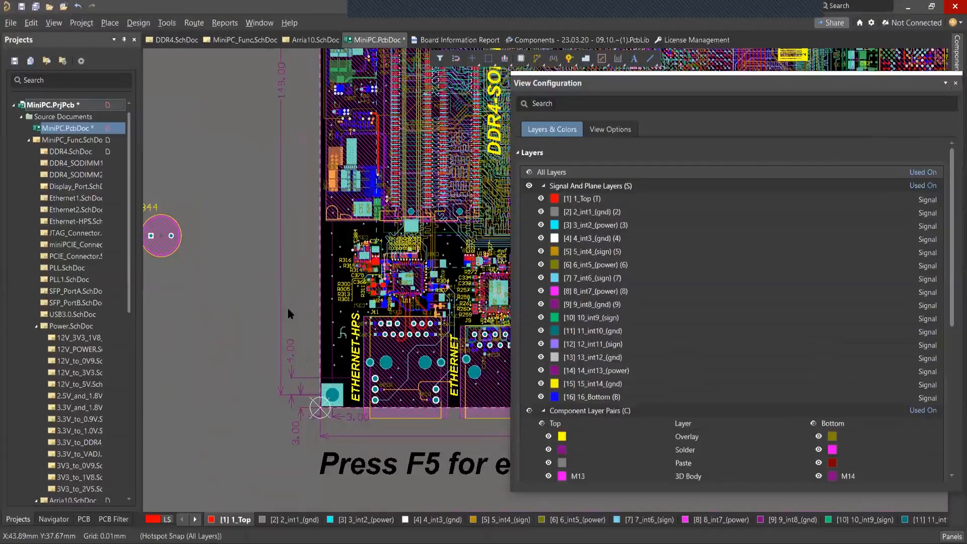
pyautogui.press('l')
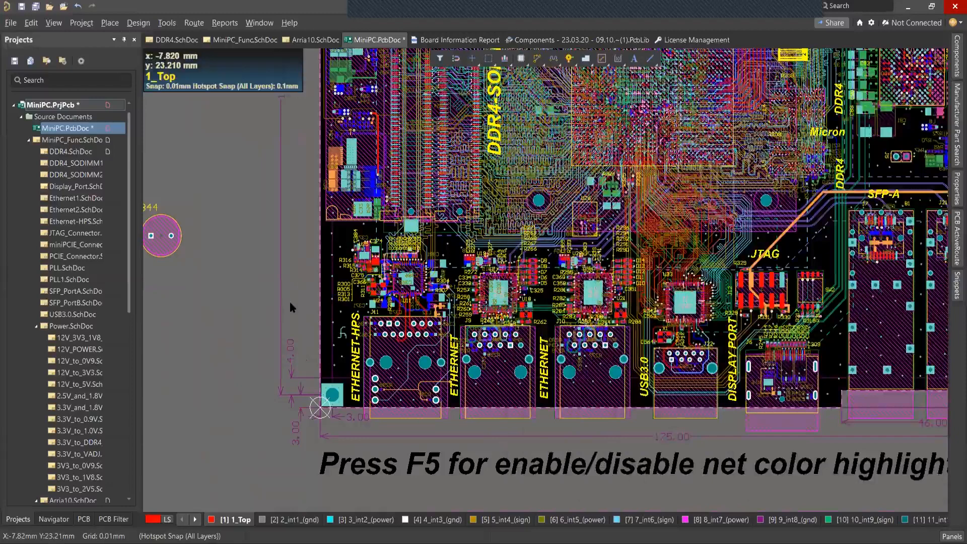
# Cycle through the single layer display modes for 1_Top and leave the other layers greyed out around the ETHERNET-HPS connector.
pyautogui.hotkey('shift', 's')
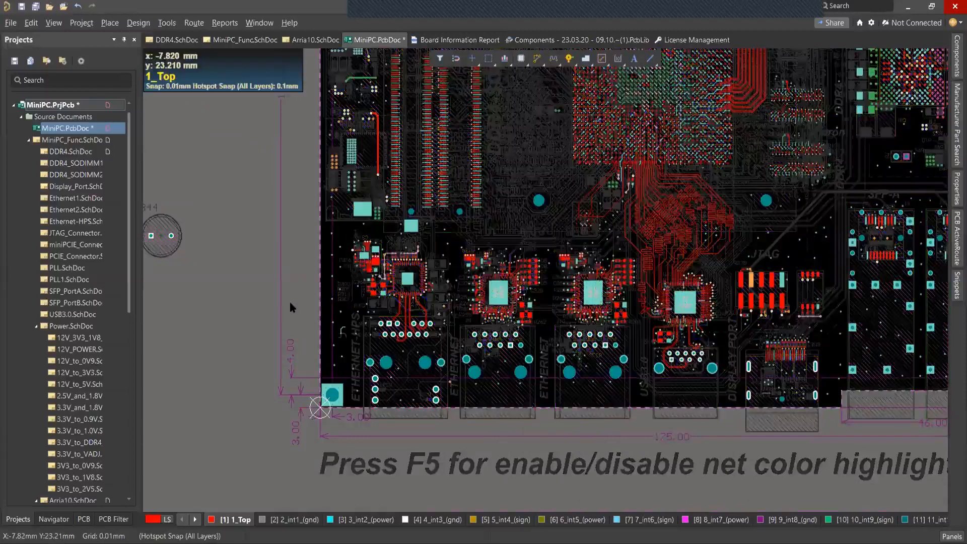
pyautogui.hotkey('shift', 's')
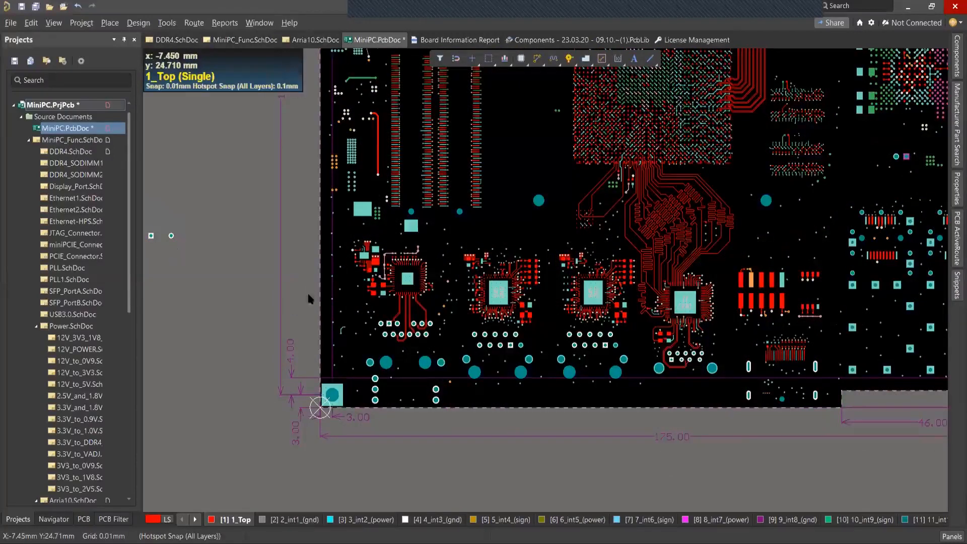
pyautogui.hotkey('shift', 's')
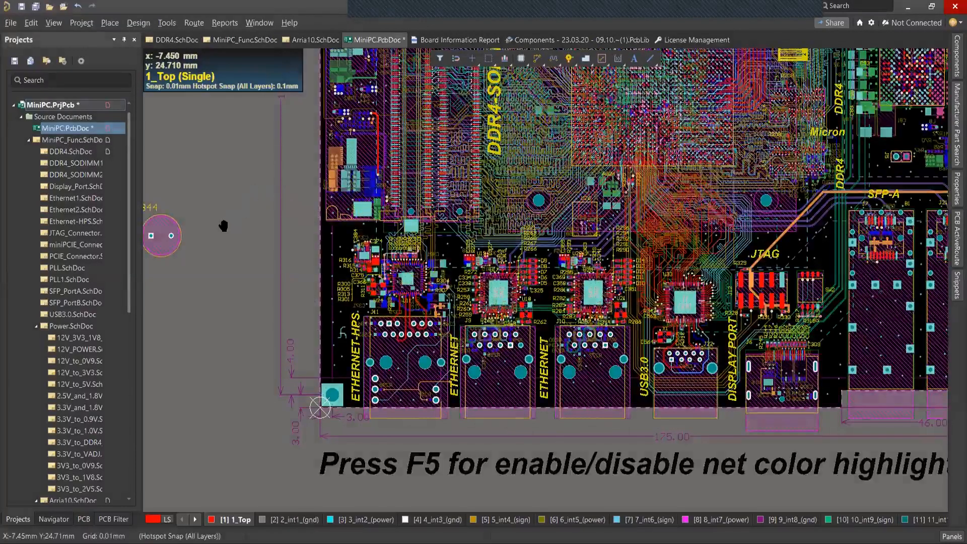
pyautogui.keyDown('ctrl'); pyautogui.scroll(4, 224, 226); pyautogui.keyUp('ctrl')
pyautogui.moveTo(223, 226); pyautogui.dragTo(105, 206, button='right')
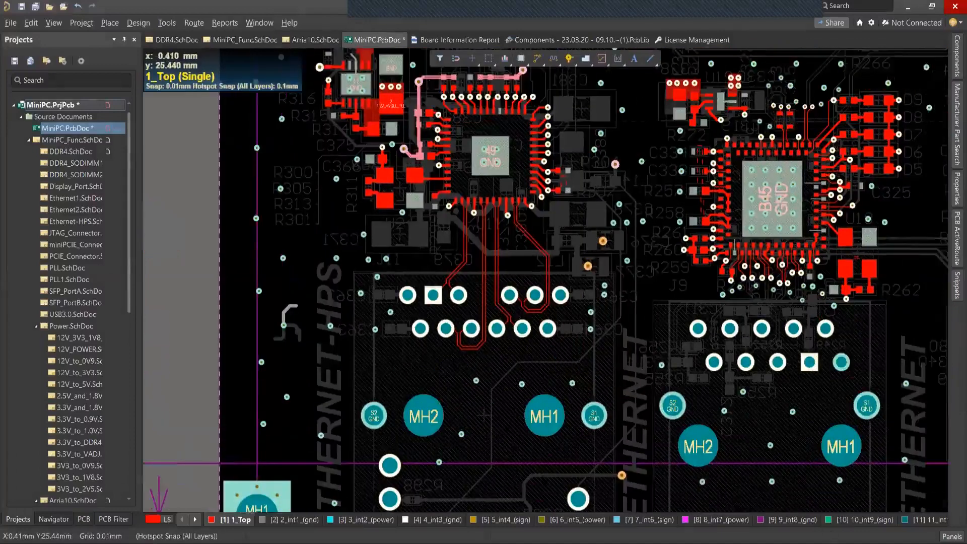
# Use View Configuration to display the 16_Bottom layer together with 1_Top in single layer mode.
pyautogui.click(952, 536)
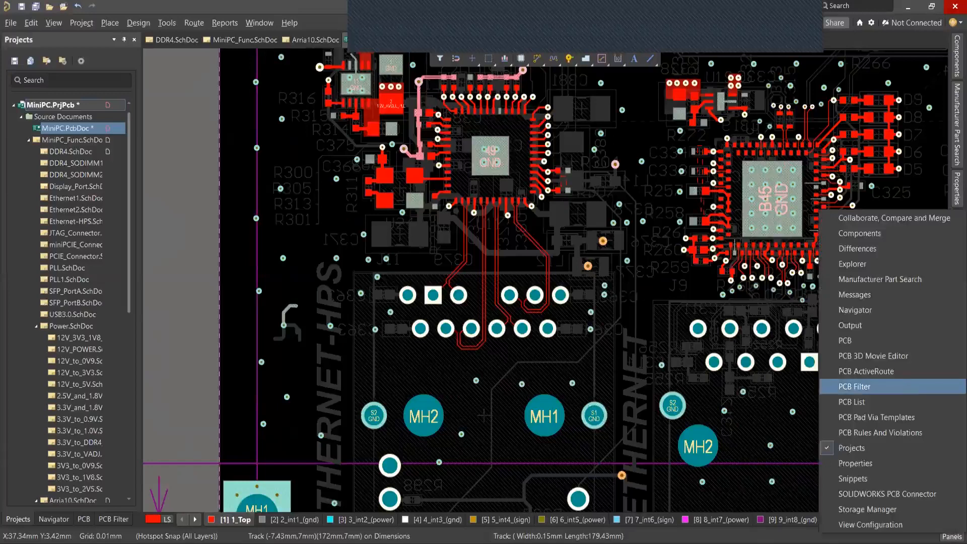
pyautogui.click(870, 525)
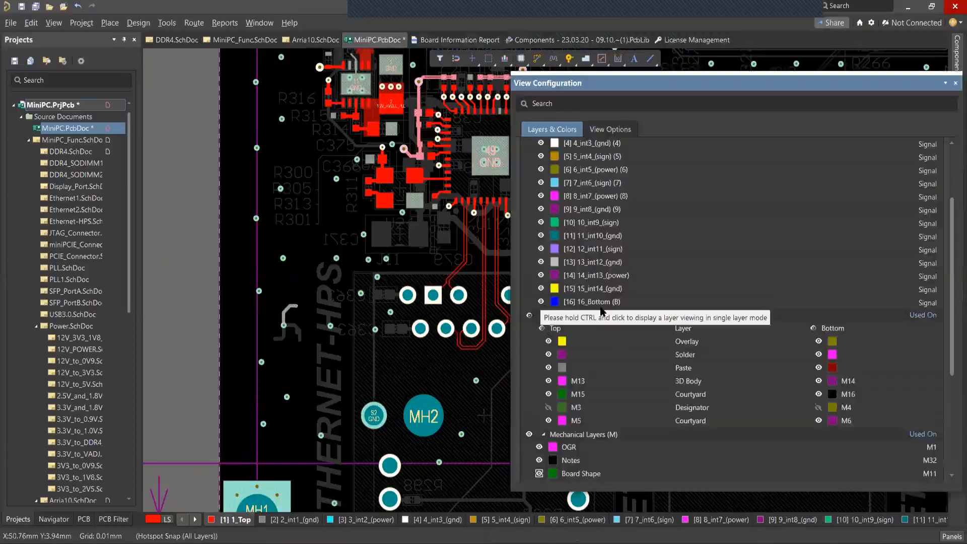
pyautogui.click(541, 302)
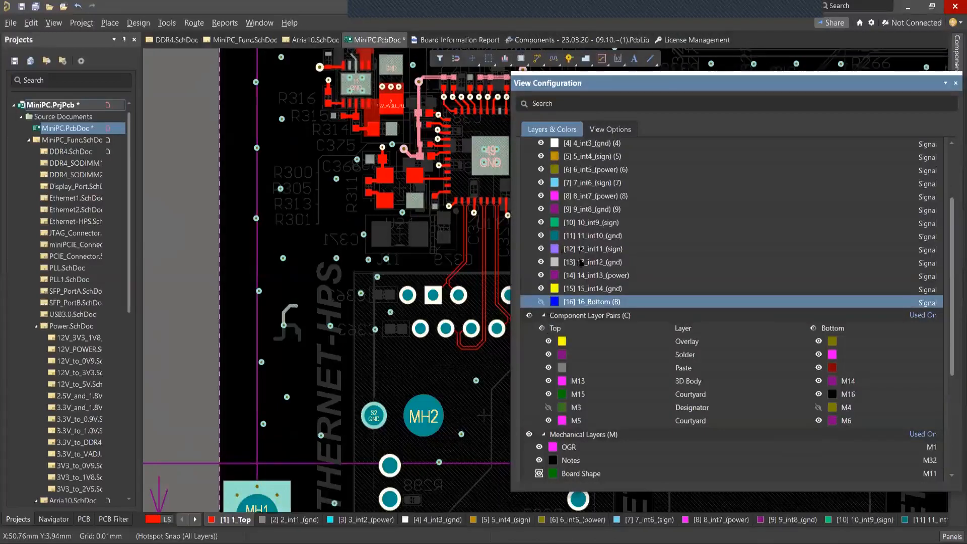
pyautogui.click(541, 303)
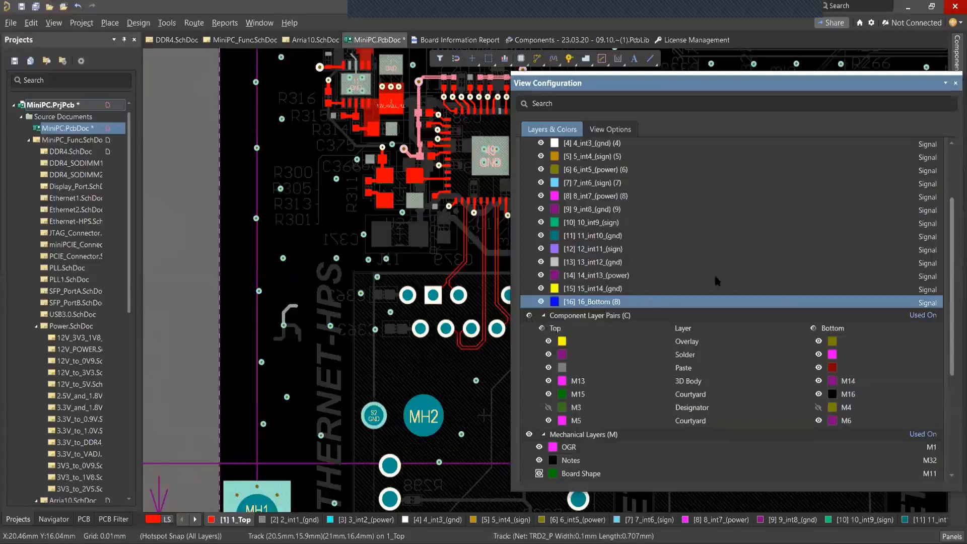
pyautogui.keyDown('ctrl'); pyautogui.click(541, 301); pyautogui.keyUp('ctrl')
pyautogui.keyDown('ctrl'); pyautogui.click(540, 301); pyautogui.keyUp('ctrl')
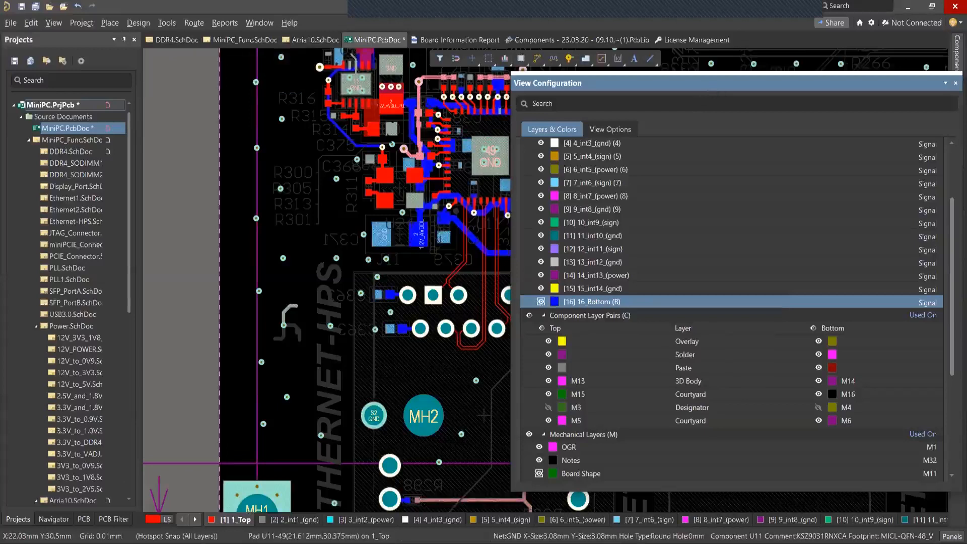
# Compare the board with 16_Bottom hidden and shown alongside 1_Top, keep it shown, and close View Configuration.
pyautogui.moveTo(735, 80); pyautogui.dragTo(839, 128)
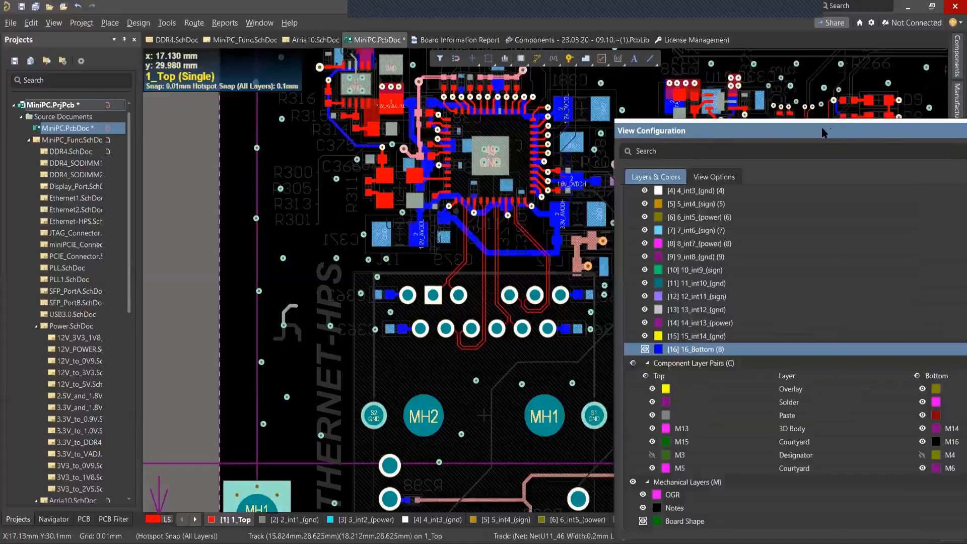
pyautogui.moveTo(825, 133); pyautogui.dragTo(731, 96)
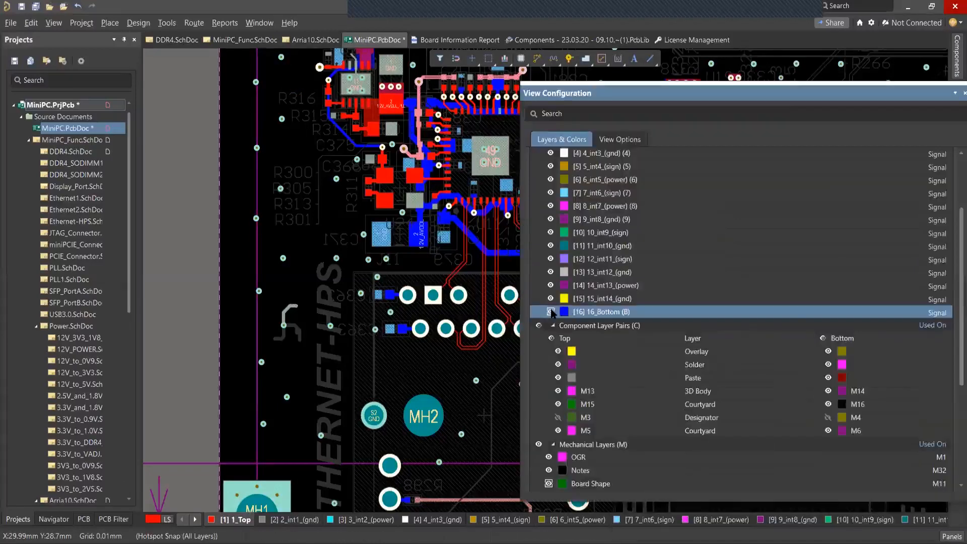
pyautogui.click(550, 312)
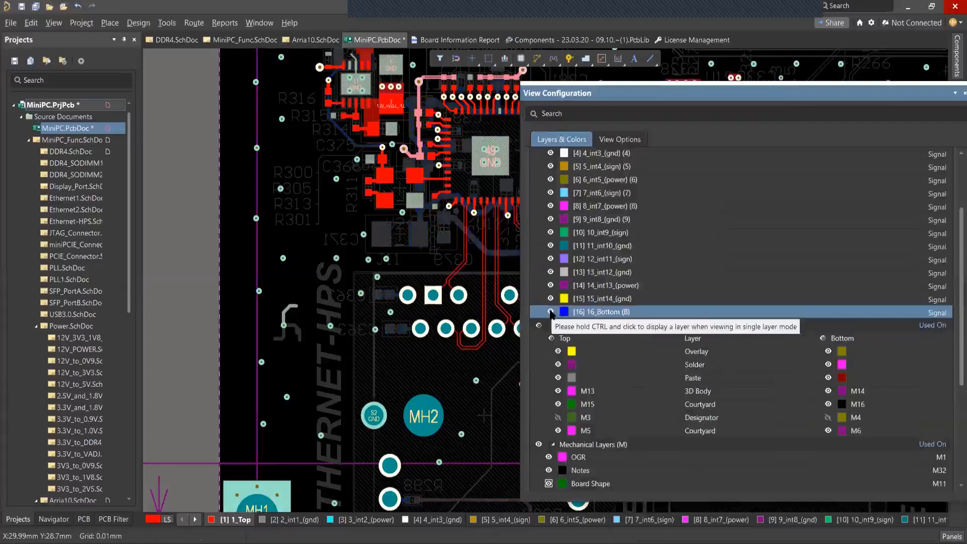
pyautogui.click(551, 312)
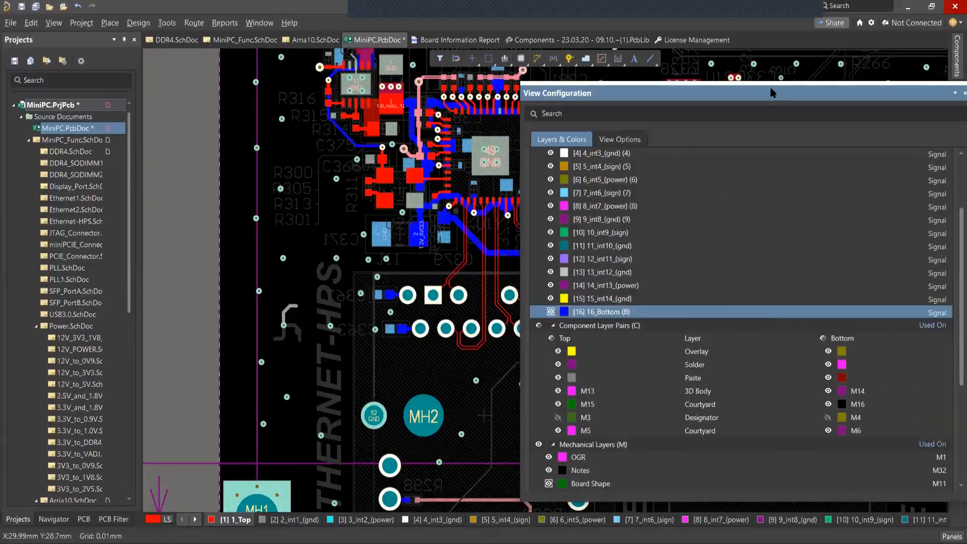
pyautogui.moveTo(773, 93); pyautogui.dragTo(649, 75)
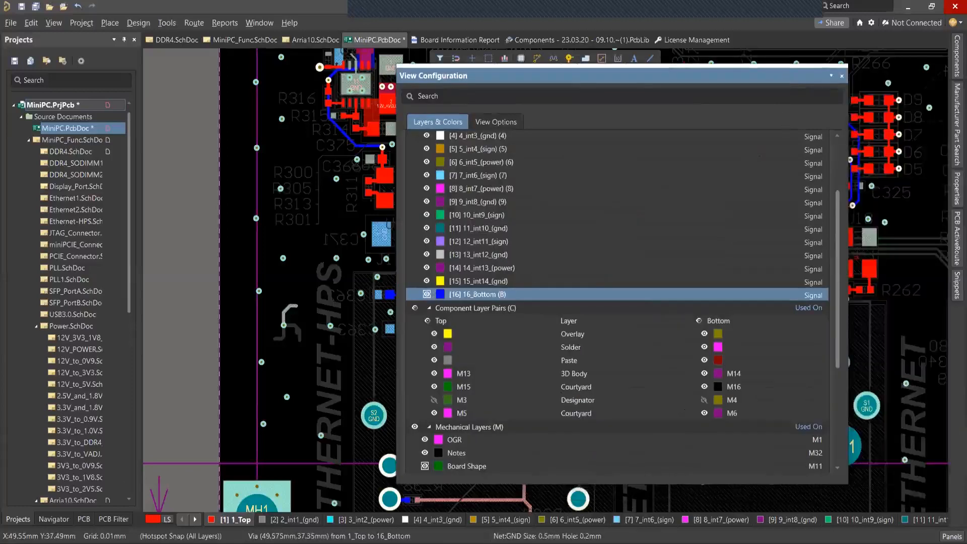
pyautogui.click(842, 76)
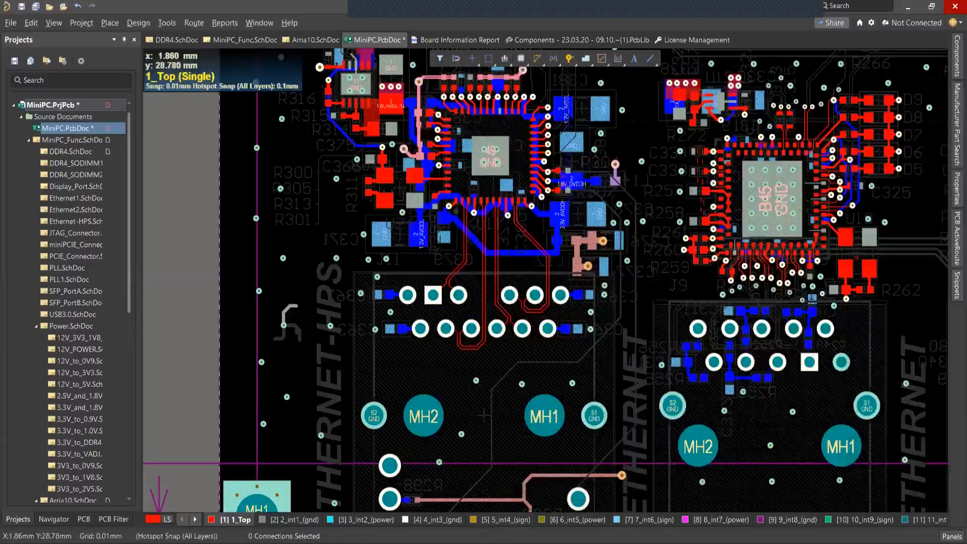
# Open the board's Layer Stack Manager, accept the impedance profile update, and close the layer properties to see the full stackup.
pyautogui.moveTo(280, 189); pyautogui.dragTo(276, 202, button='right')
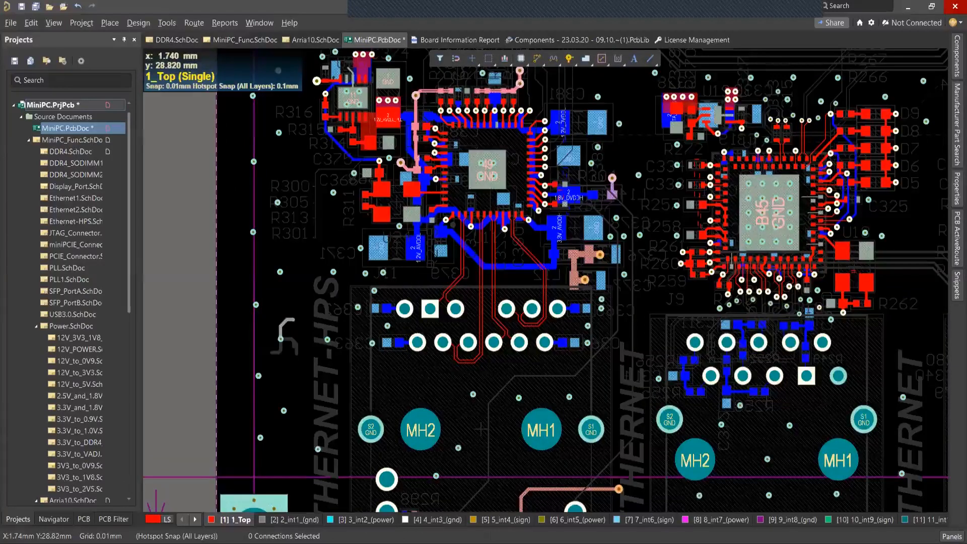
pyautogui.moveTo(276, 202); pyautogui.dragTo(275, 194, button='right')
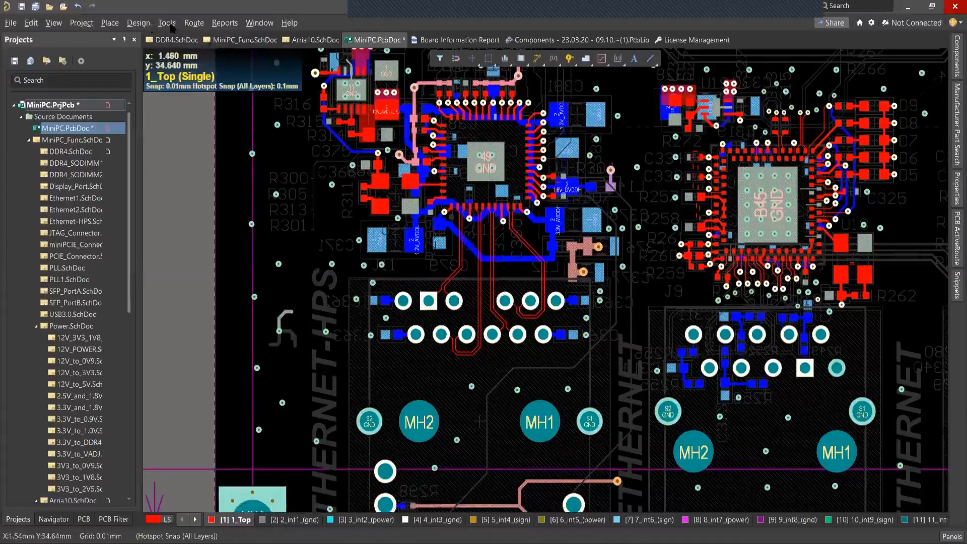
pyautogui.click(141, 23)
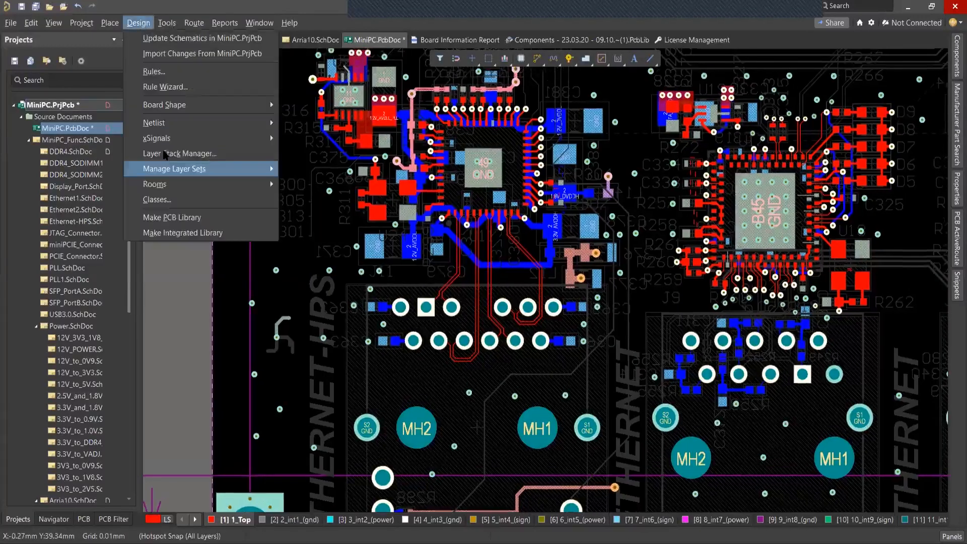
pyautogui.click(187, 155)
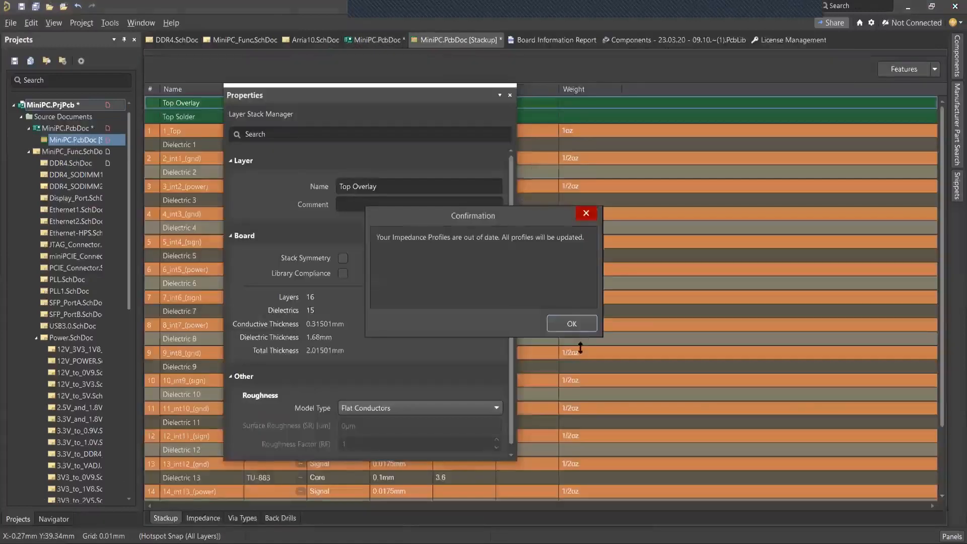
pyautogui.click(571, 327)
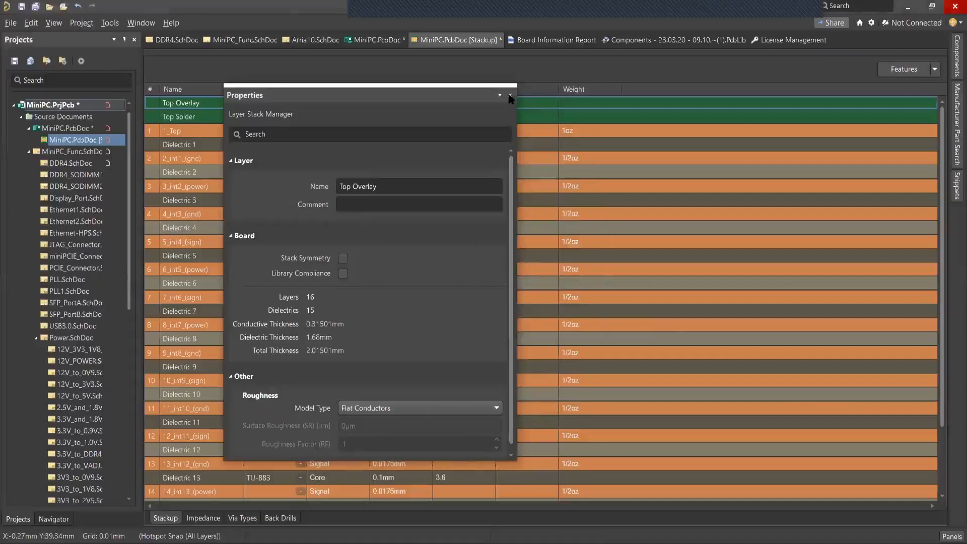
pyautogui.click(511, 95)
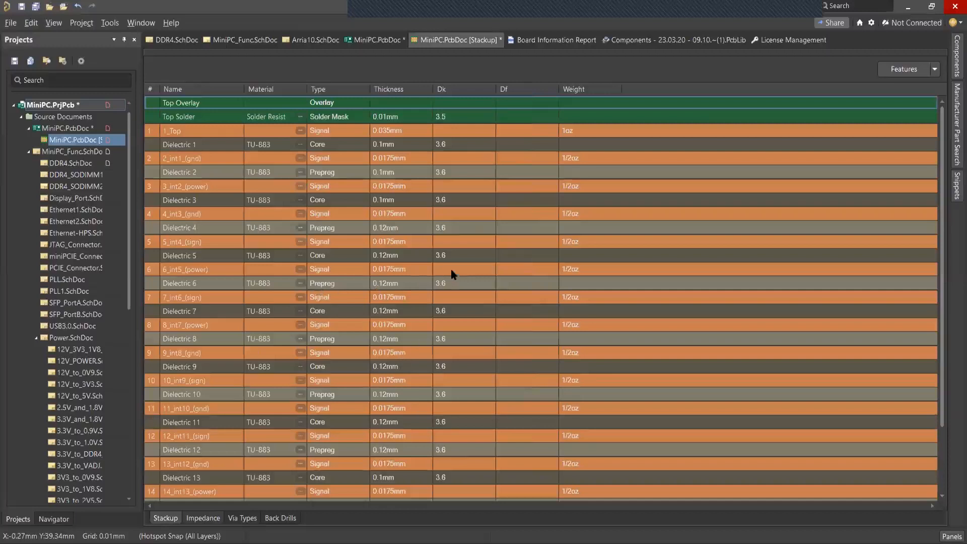
# Add a new impedance profile to the stackup and exclude 1_Top and 2_int1_(gnd) from it.
pyautogui.click(216, 517)
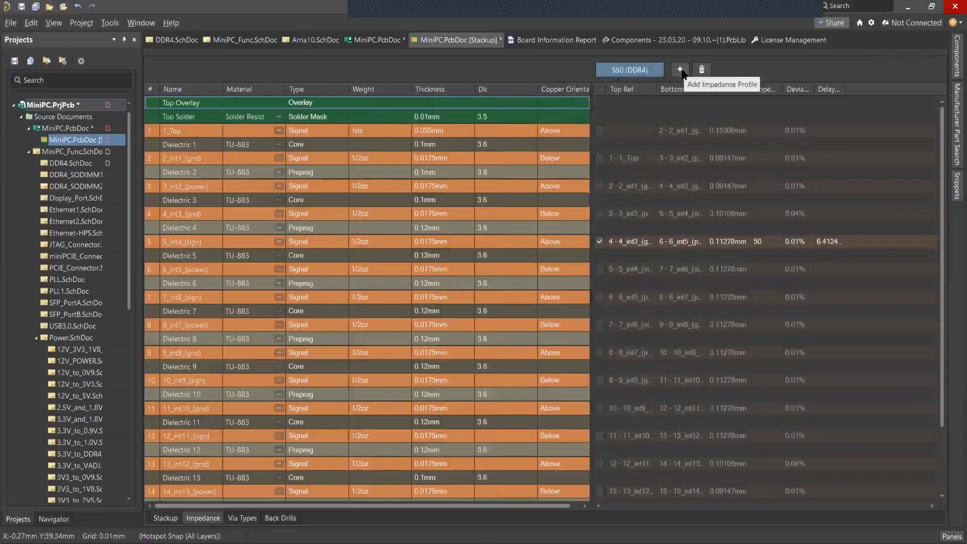
pyautogui.click(680, 70)
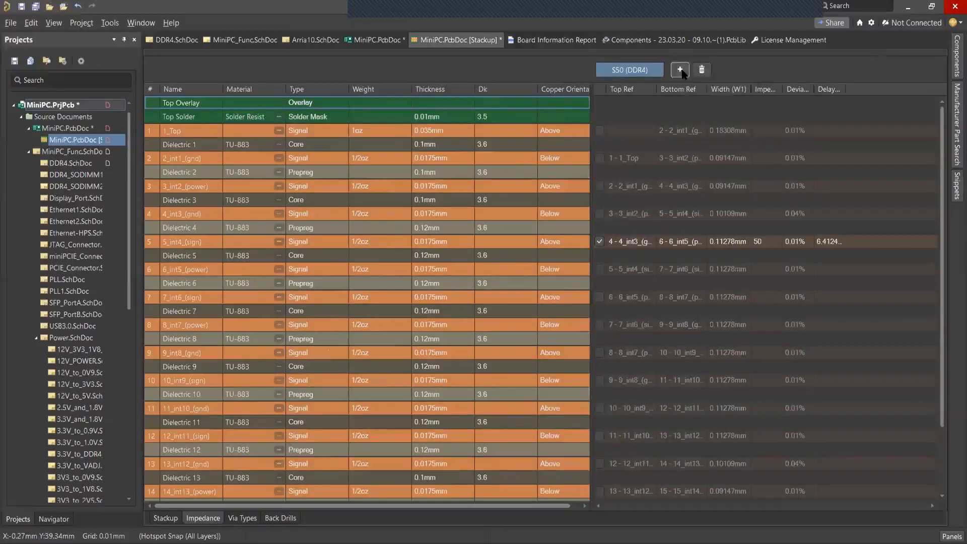
pyautogui.click(599, 130)
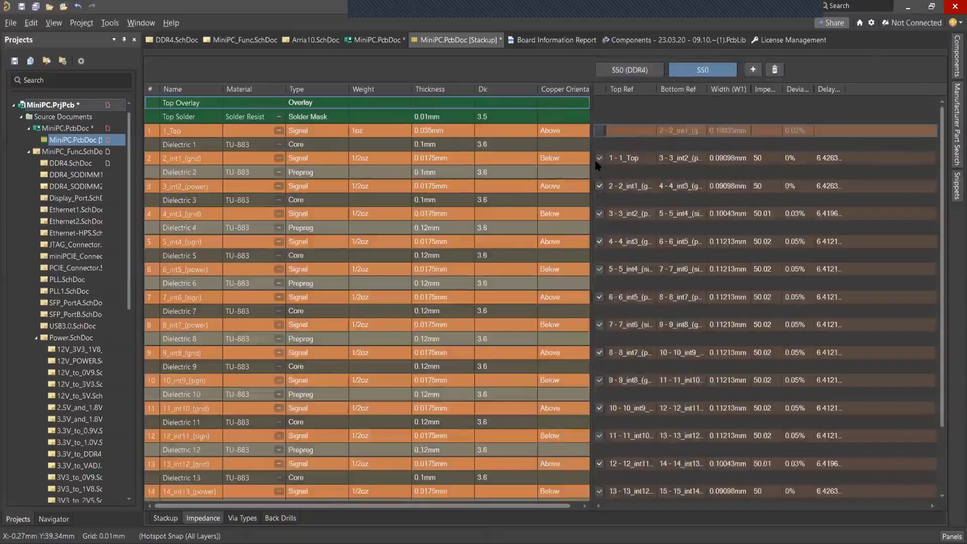
pyautogui.click(599, 158)
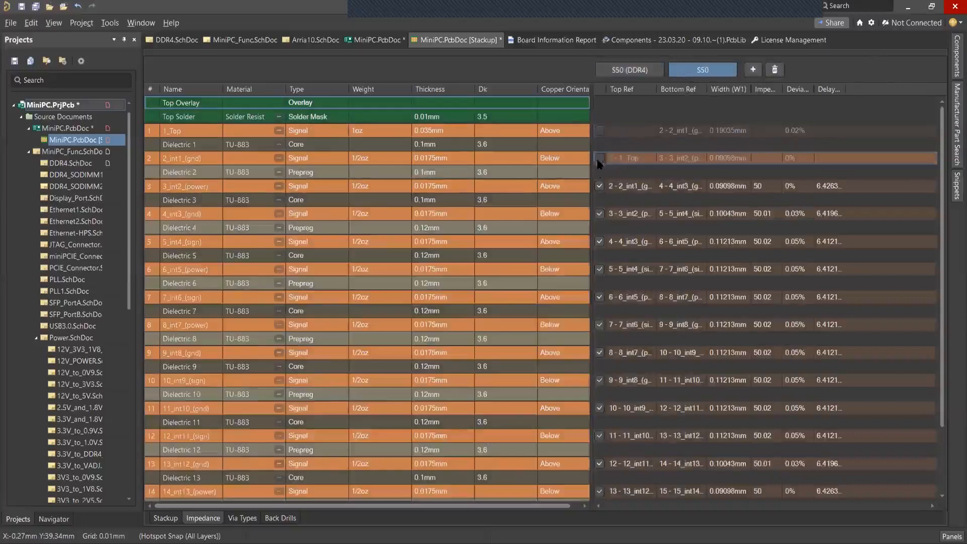
# Show the properties of the new profile for layer 3_int2_(power) and set its type to Single-Coplanar.
pyautogui.click(631, 187)
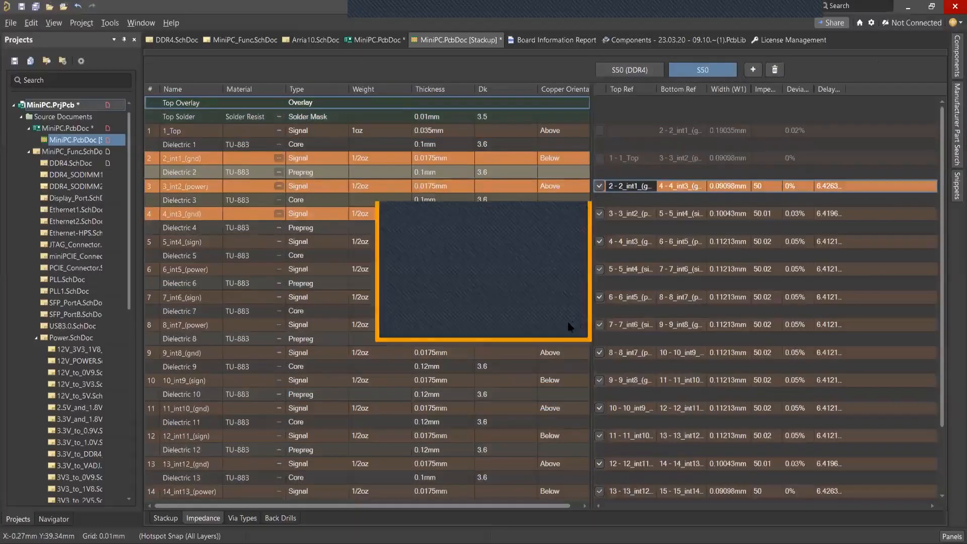
pyautogui.click(561, 323)
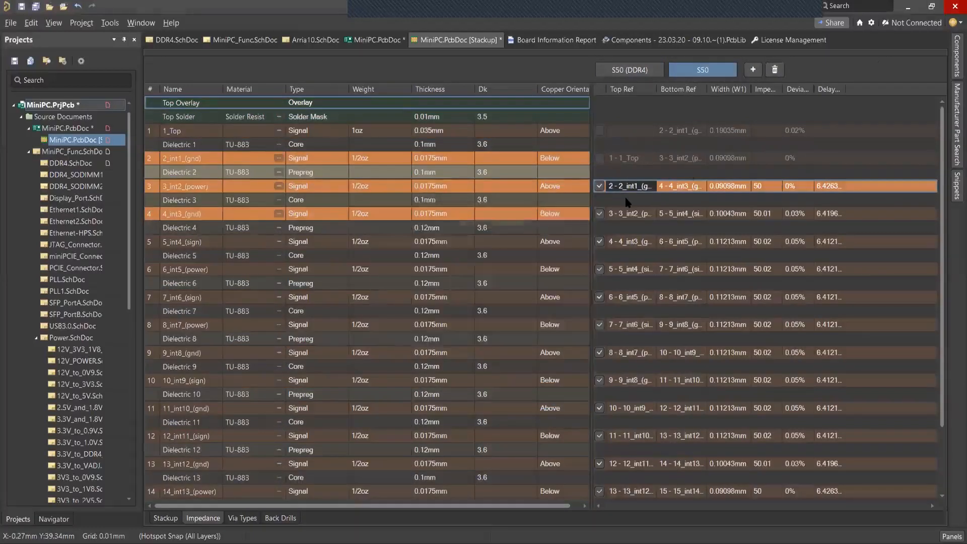
pyautogui.click(951, 537)
pyautogui.click(890, 498)
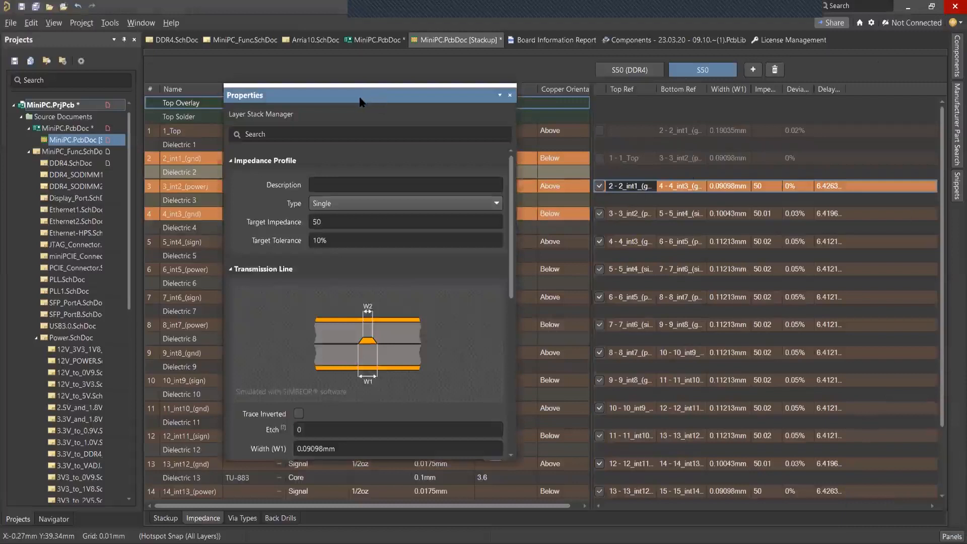
pyautogui.moveTo(361, 100); pyautogui.dragTo(298, 108)
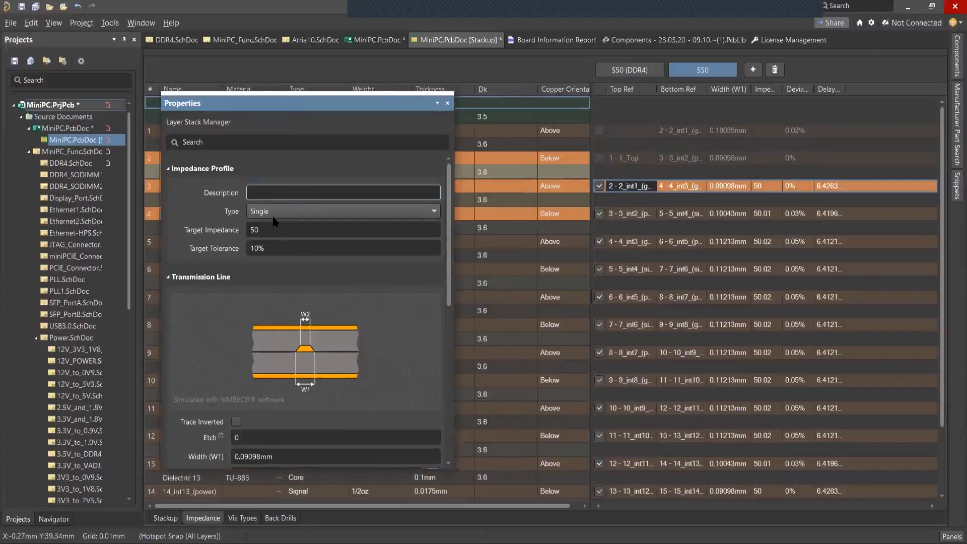
pyautogui.click(277, 213)
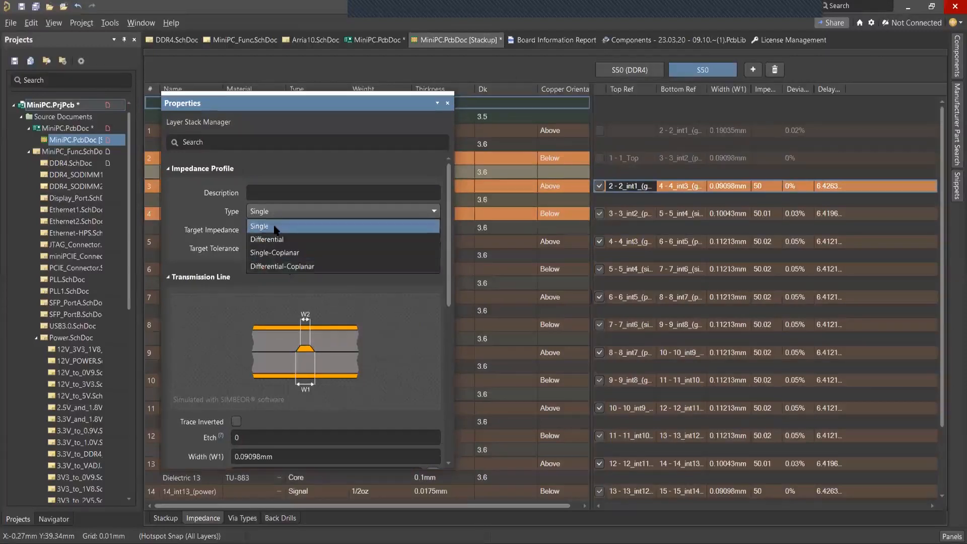
pyautogui.click(274, 252)
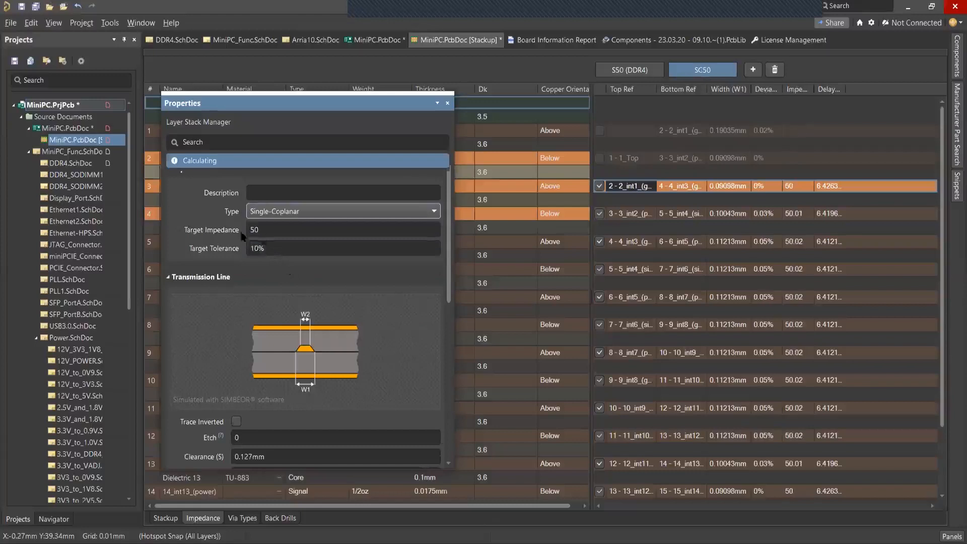
# Set the profile's target impedance to 60, calculate the trace width automatically, and review the transmission line, board and roughness properties.
pyautogui.click(264, 230)
pyautogui.doubleClick(262, 231)
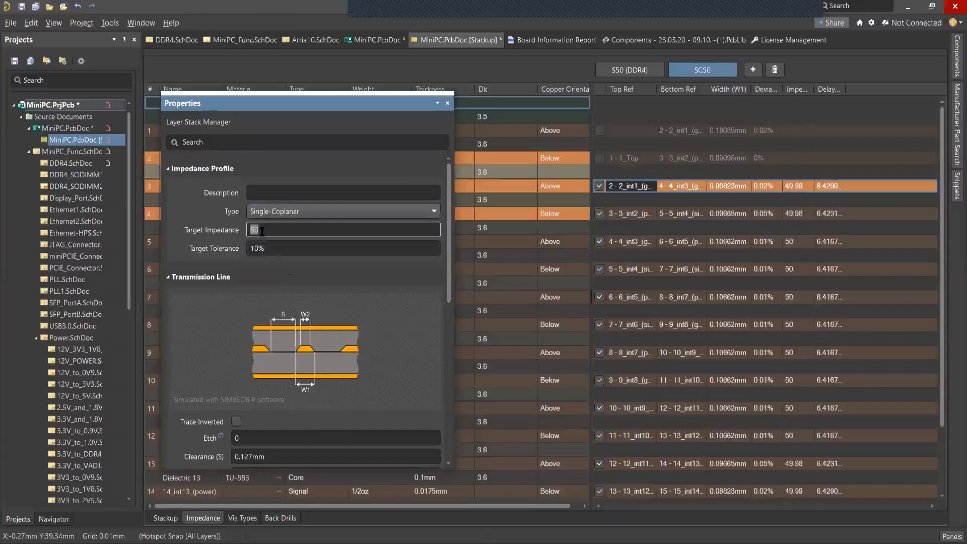
pyautogui.scroll(-3, 317, 284)
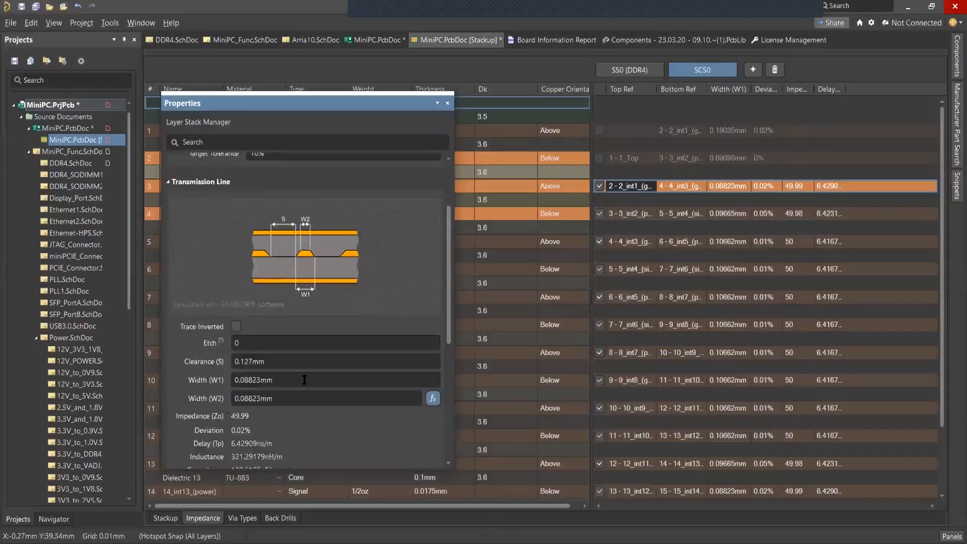
pyautogui.scroll(2, 305, 379)
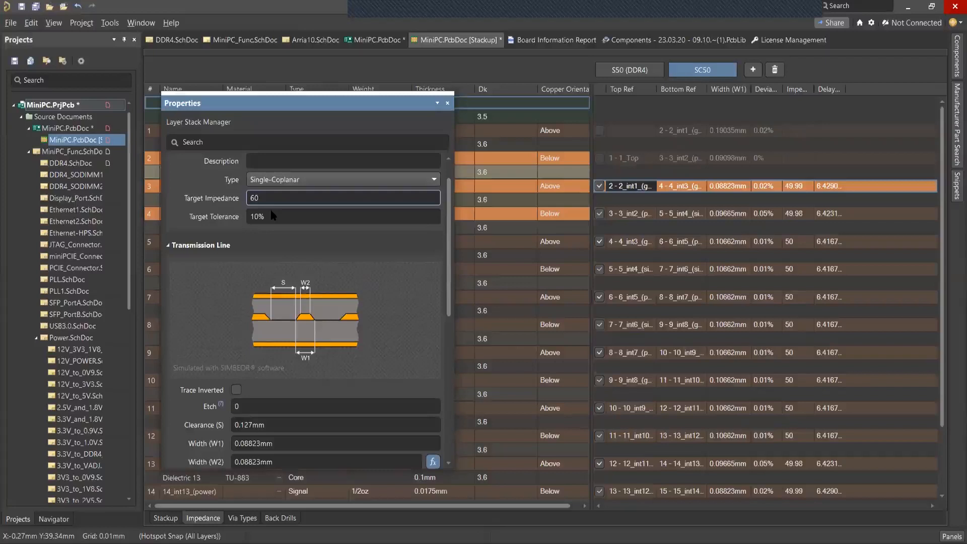
pyautogui.scroll(-1, 274, 290)
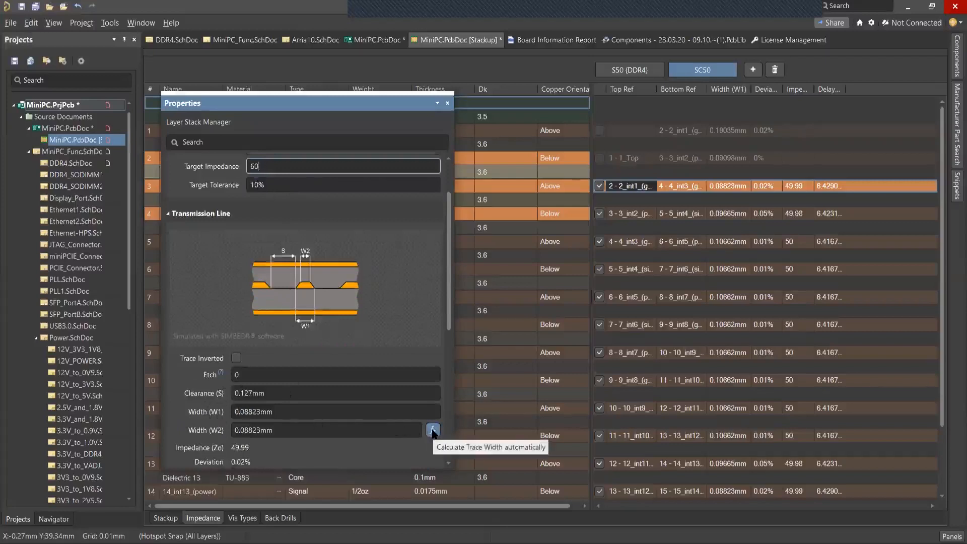
pyautogui.click(433, 431)
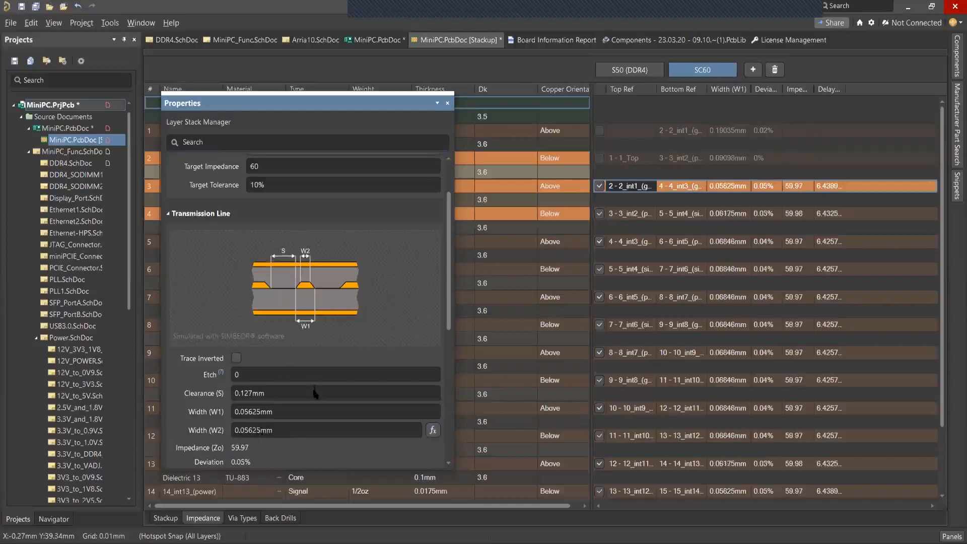
pyautogui.scroll(-3, 314, 389)
pyautogui.scroll(-2, 313, 391)
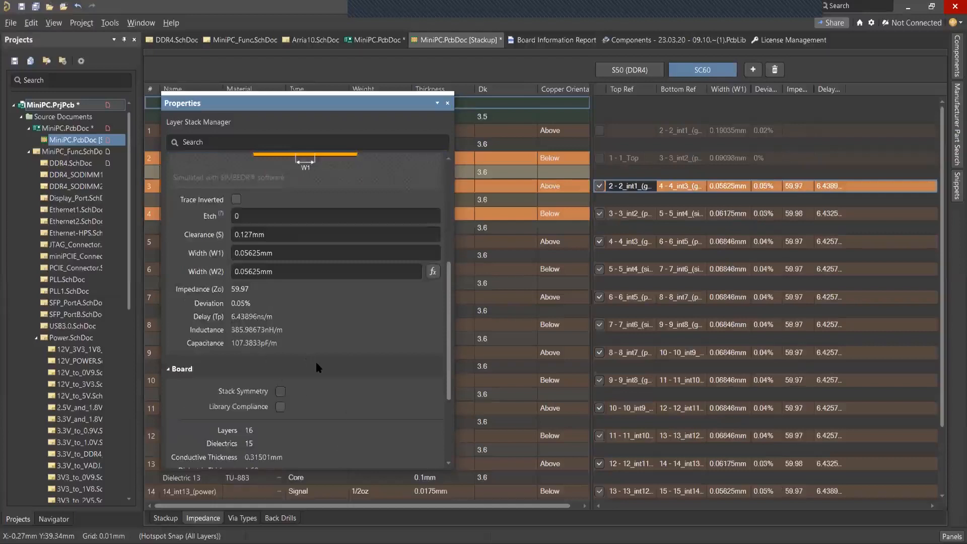
pyautogui.scroll(-4, 317, 364)
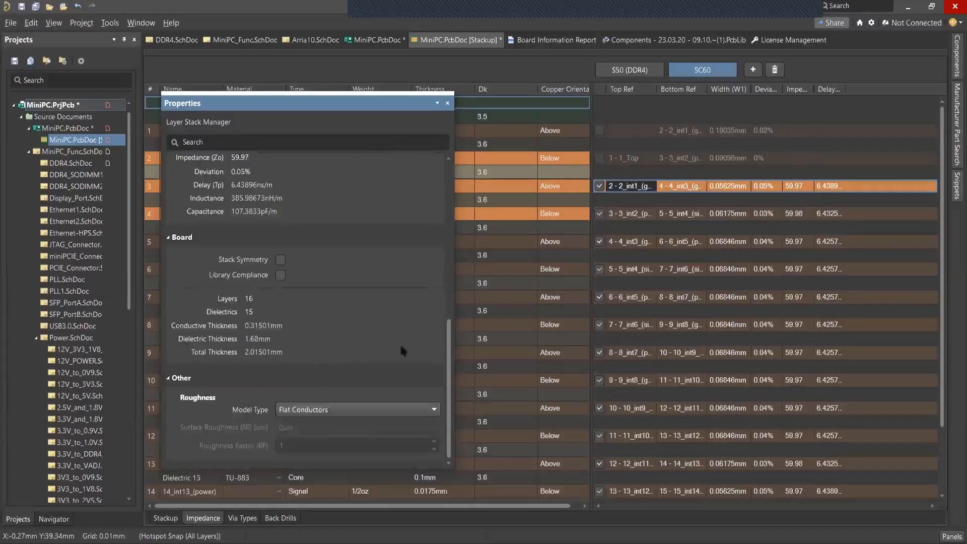
pyautogui.scroll(10, 349, 353)
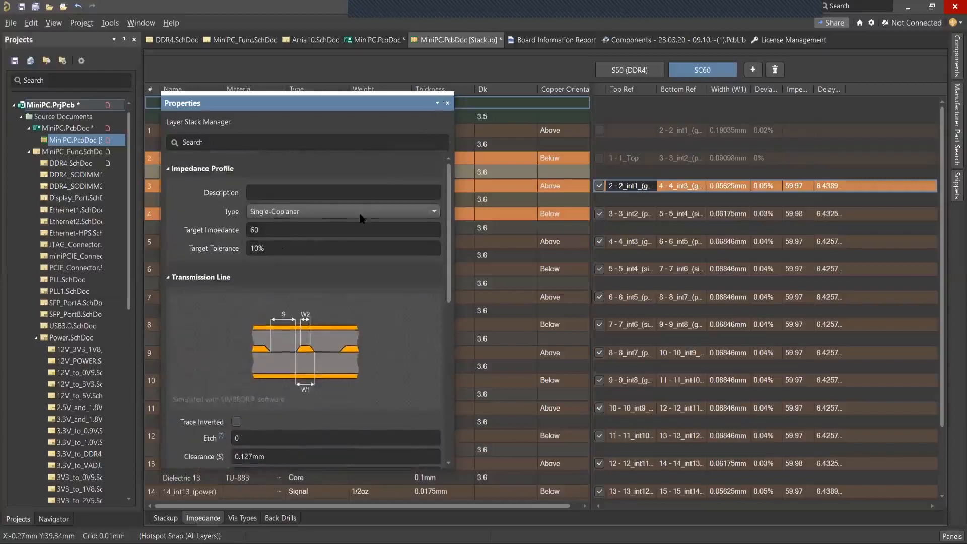
# Show the profile's properties for layer 4_int3_(gnd) and change the impedance type to Single.
pyautogui.click(447, 103)
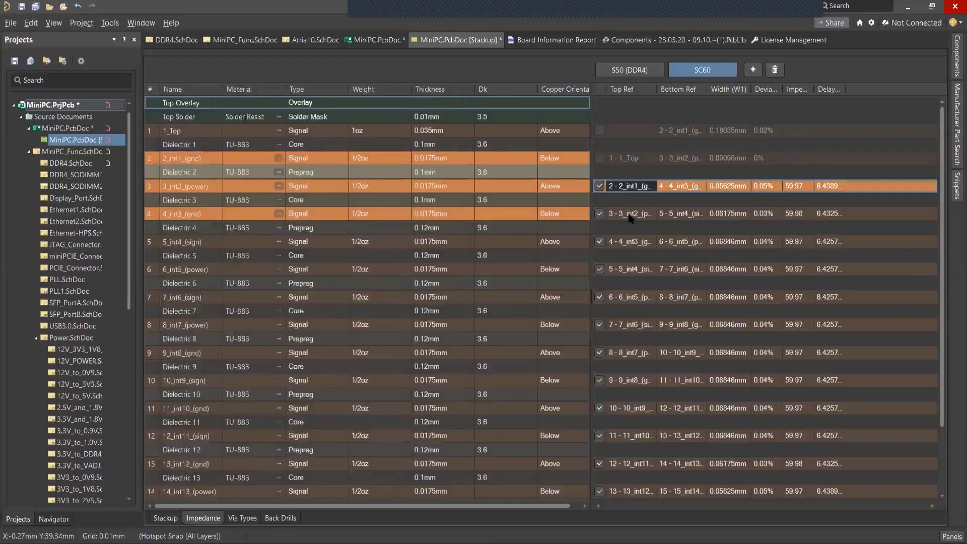
pyautogui.click(630, 217)
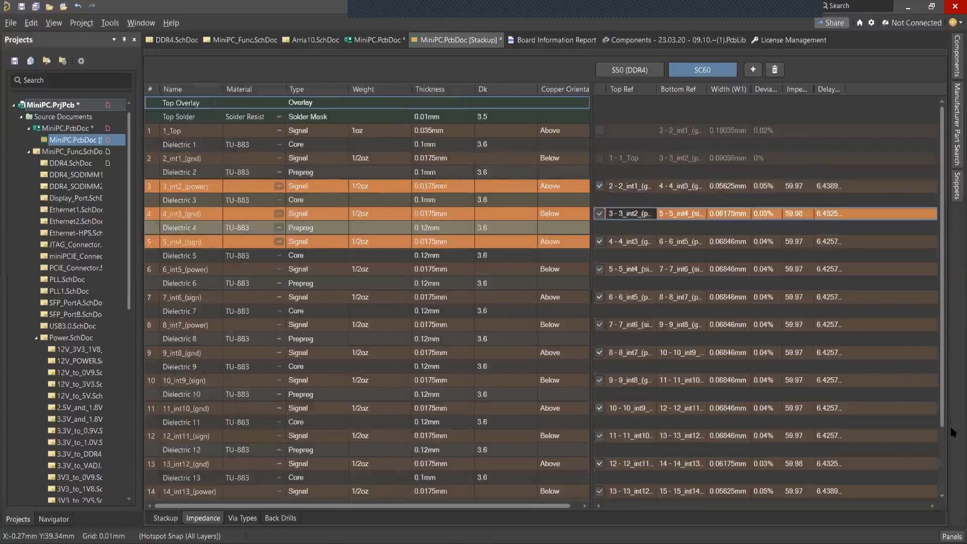
pyautogui.click(952, 536)
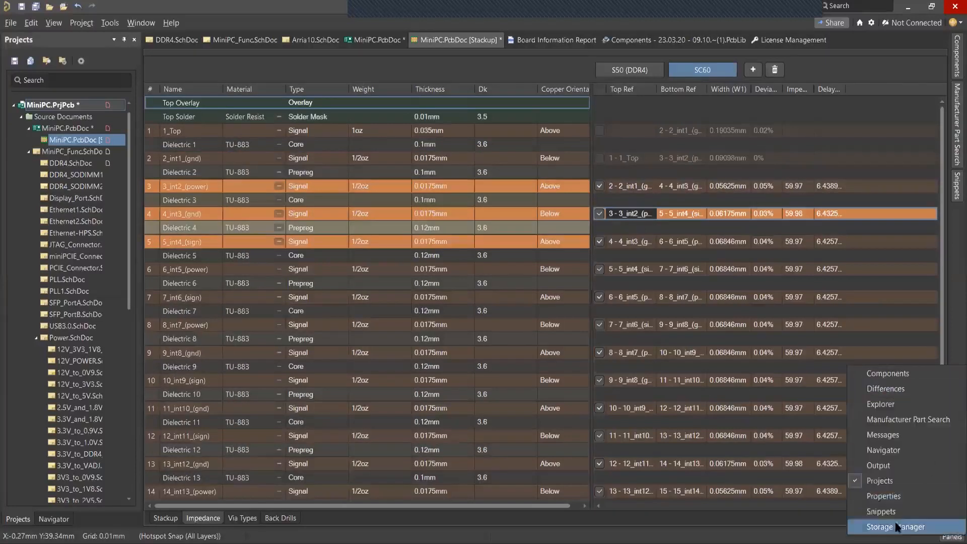
pyautogui.click(892, 499)
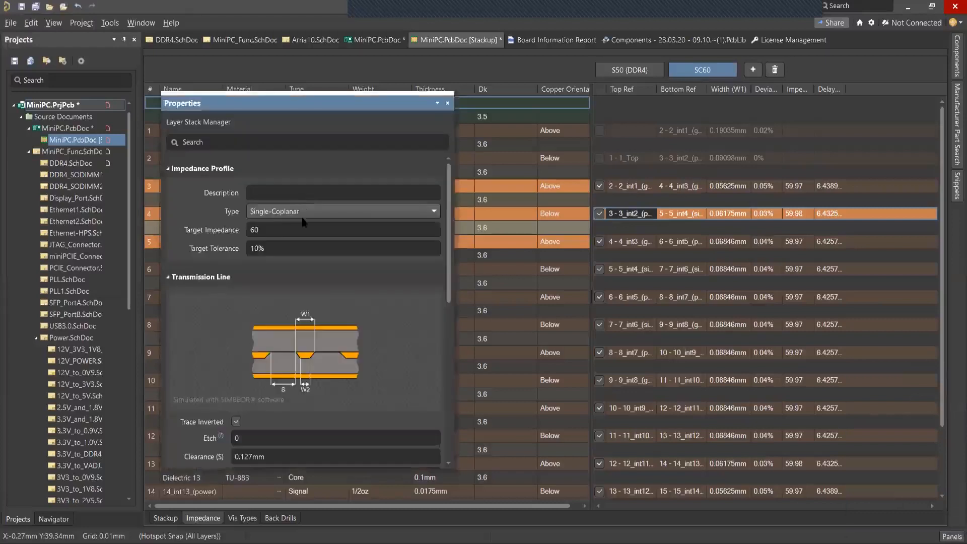
pyautogui.click(297, 211)
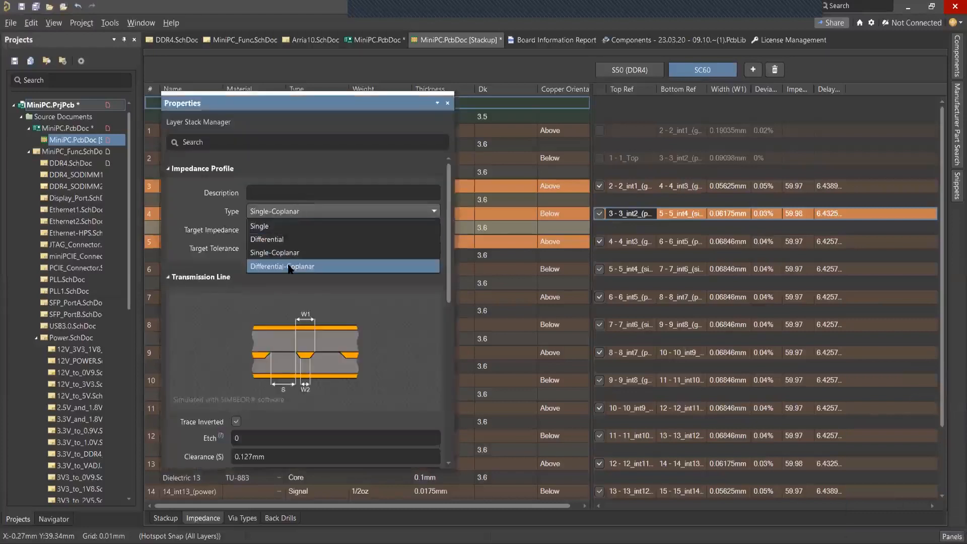
pyautogui.click(271, 229)
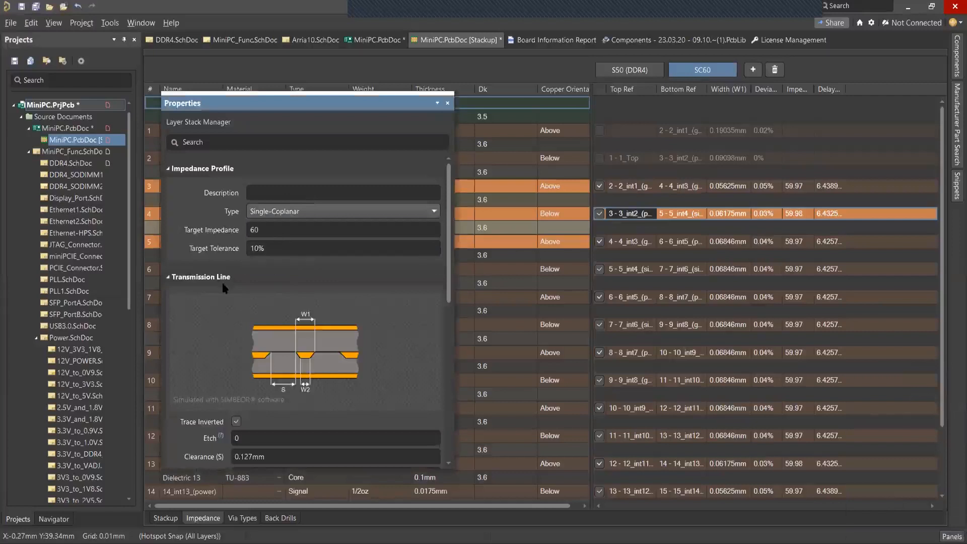
# Set the profile's target impedance to 50 and review its transmission line, board and roughness properties.
pyautogui.click(271, 200)
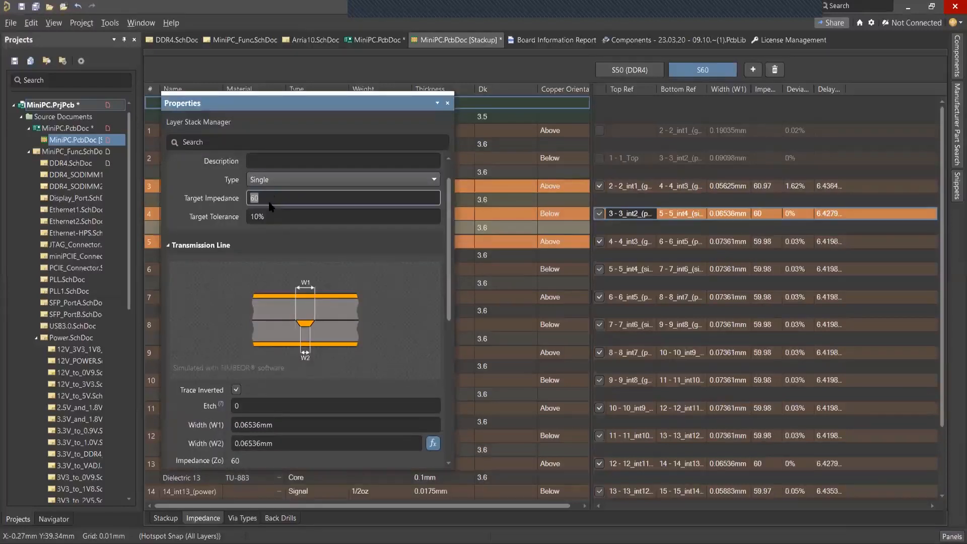
pyautogui.write('50')
pyautogui.press('Return')
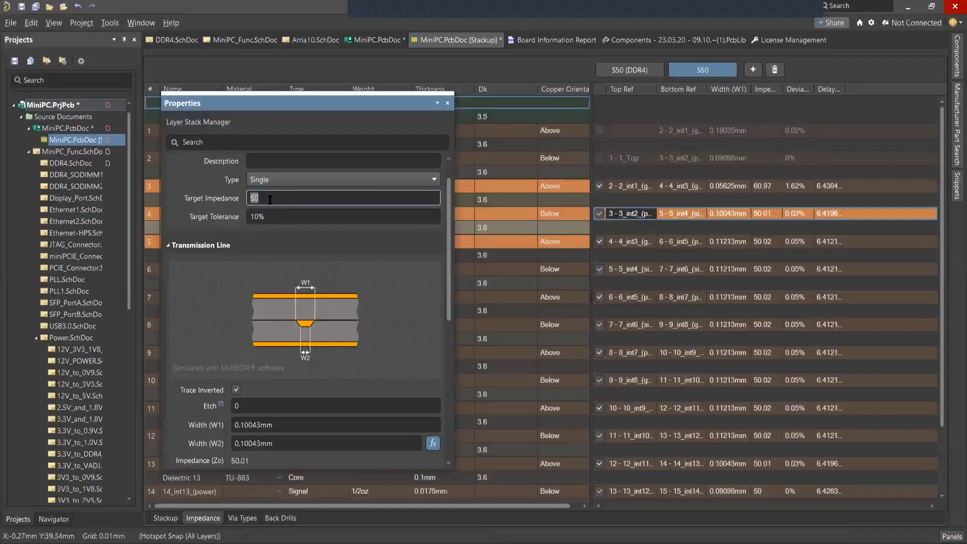
pyautogui.scroll(-3, 277, 309)
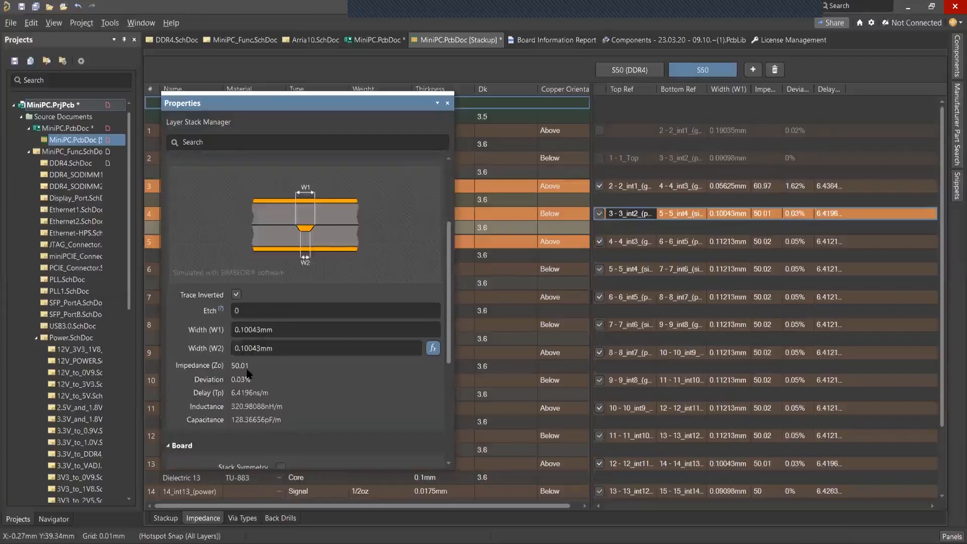
pyautogui.scroll(-6, 248, 373)
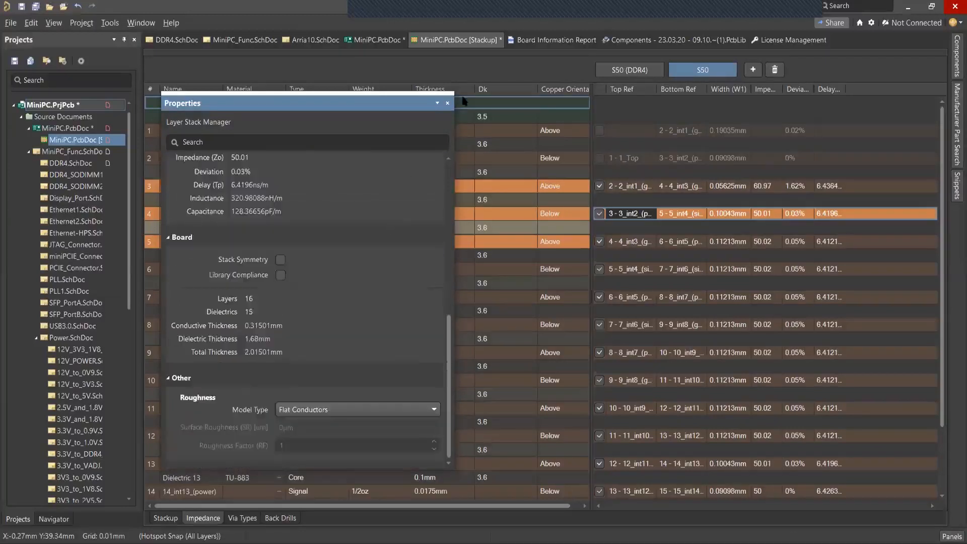
pyautogui.click(447, 104)
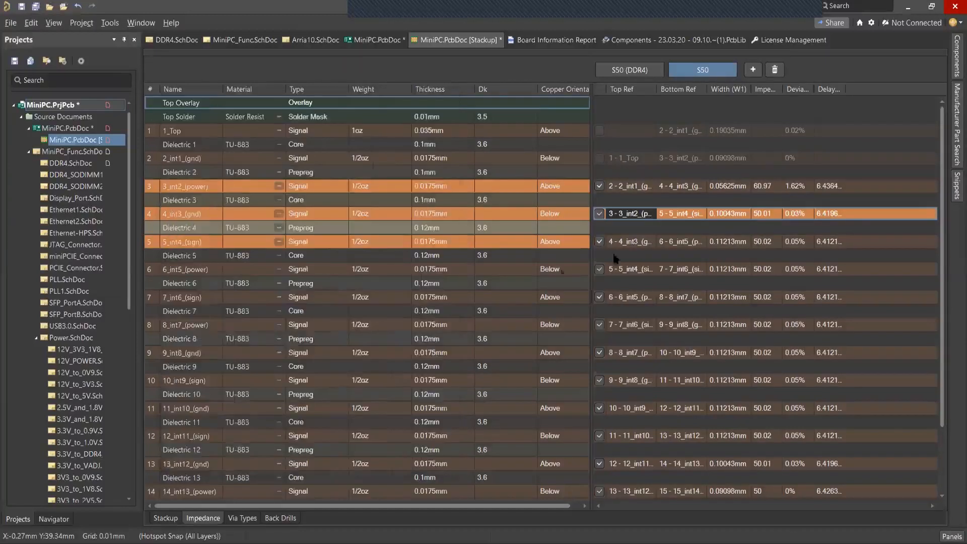
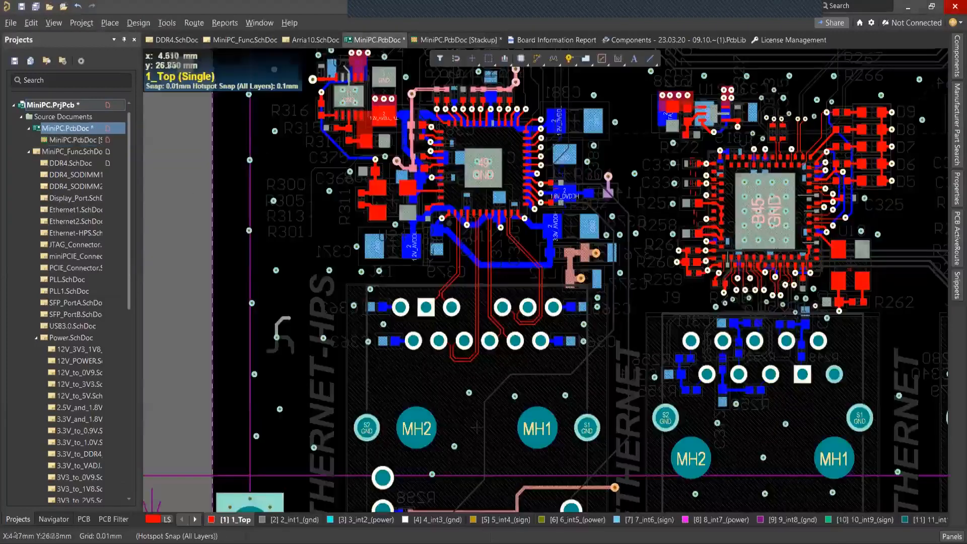
# Start interactively routing a top-layer track from pad 1 (TRD1_P) of the ETHERNET-HPS connector.
pyautogui.moveTo(257, 249); pyautogui.dragTo(256, 262, button='right')
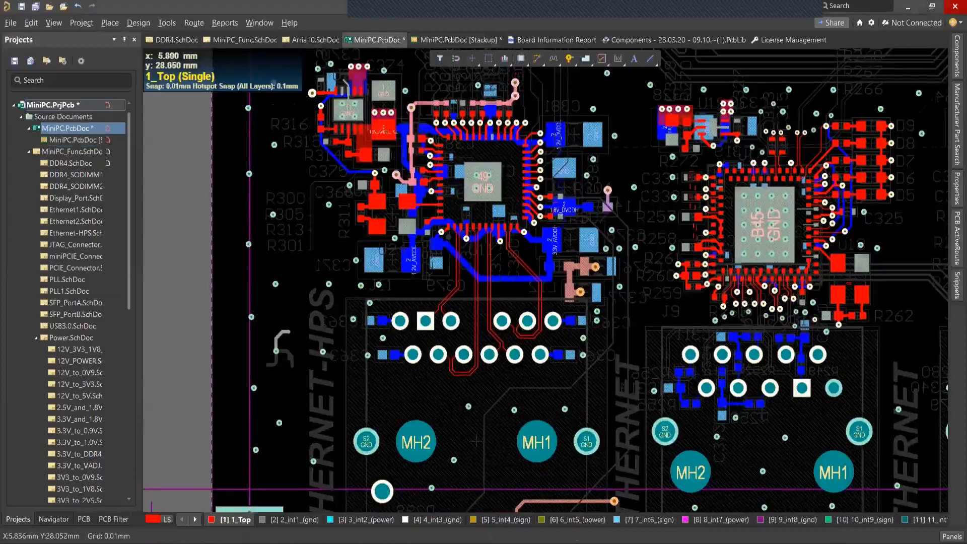
pyautogui.keyDown('ctrl'); pyautogui.scroll(-1, 287, 215); pyautogui.keyUp('ctrl')
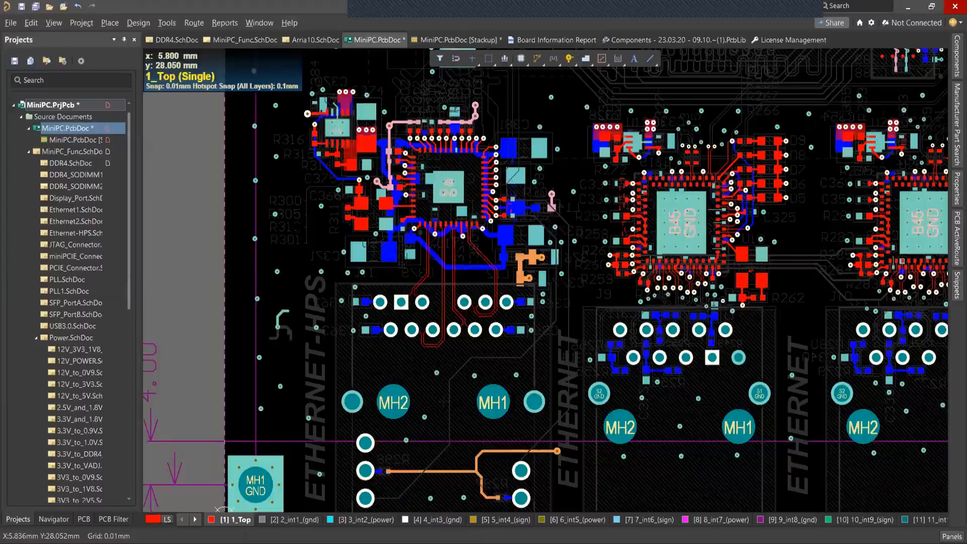
pyautogui.keyDown('ctrl'); pyautogui.scroll(-1, 284, 224); pyautogui.keyUp('ctrl')
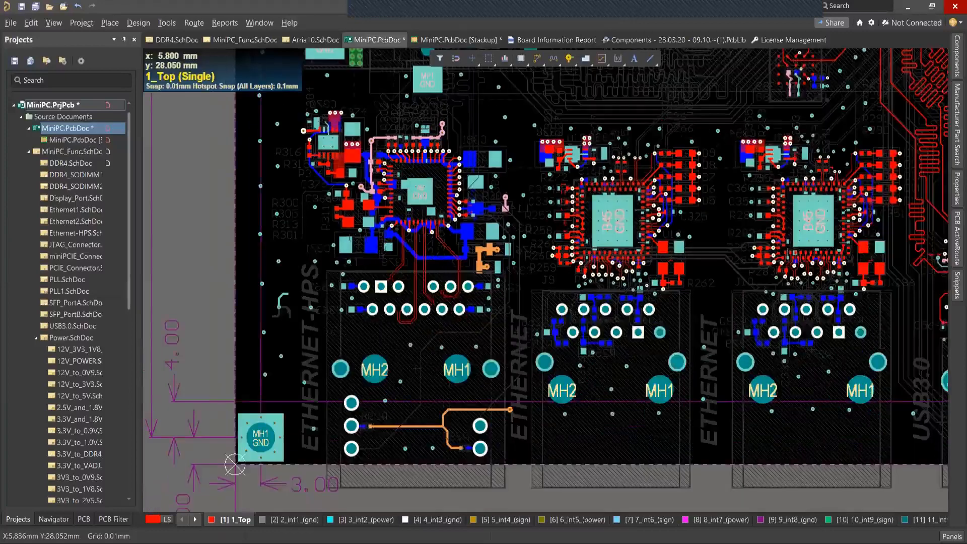
pyautogui.keyDown('ctrl'); pyautogui.scroll(-1, 283, 215); pyautogui.keyUp('ctrl')
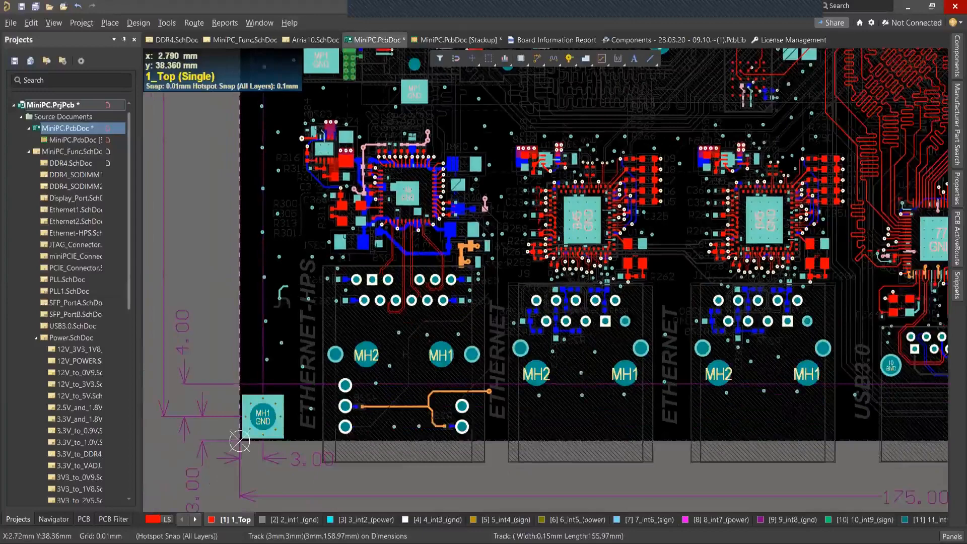
pyautogui.moveTo(240, 442); pyautogui.dragTo(250, 429, button='right')
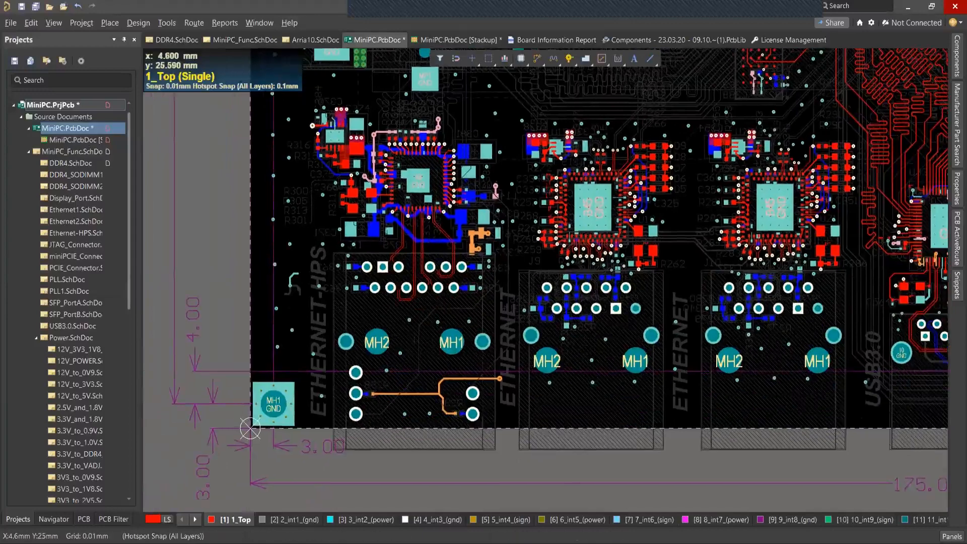
pyautogui.keyDown('ctrl'); pyautogui.scroll(6, 335, 275); pyautogui.keyUp('ctrl')
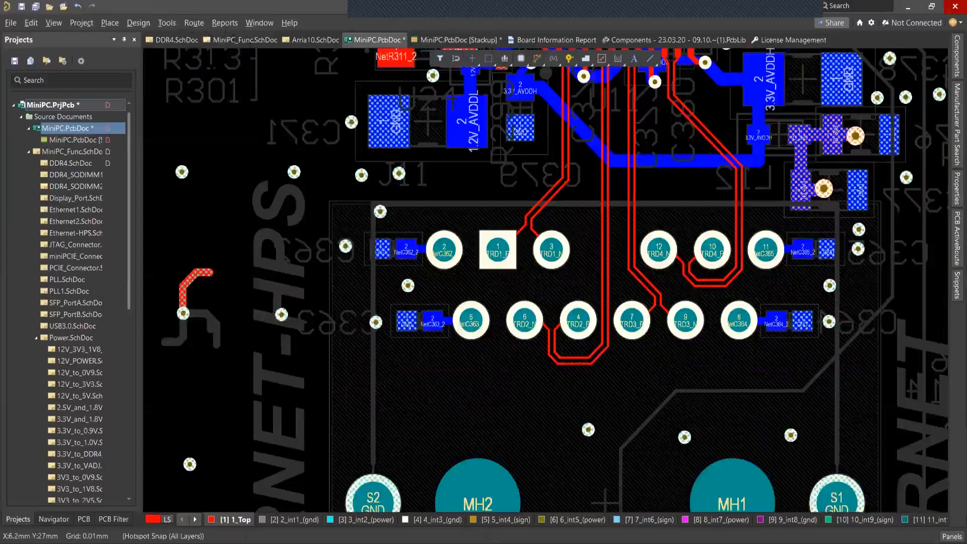
pyautogui.click(194, 23)
pyautogui.click(218, 53)
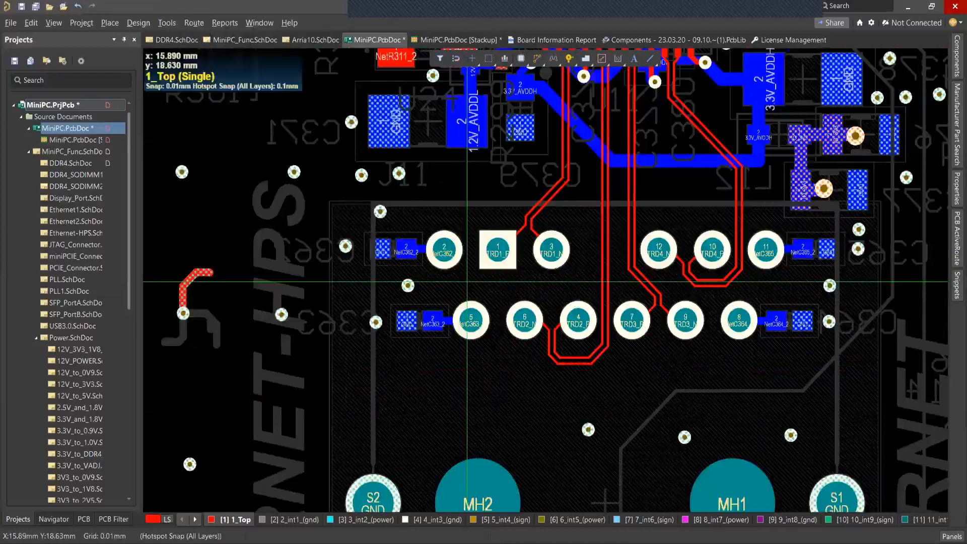
pyautogui.scroll(1, 526, 331)
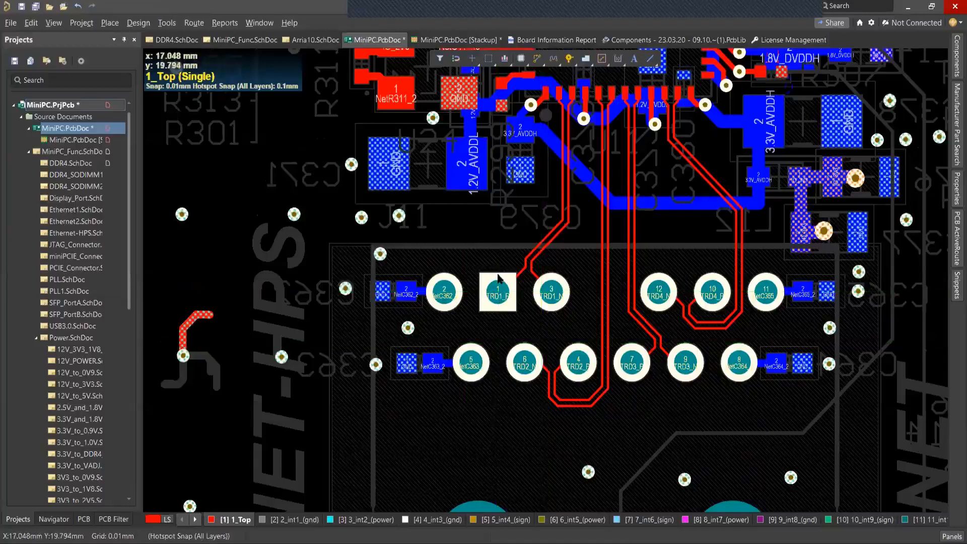
pyautogui.click(499, 276)
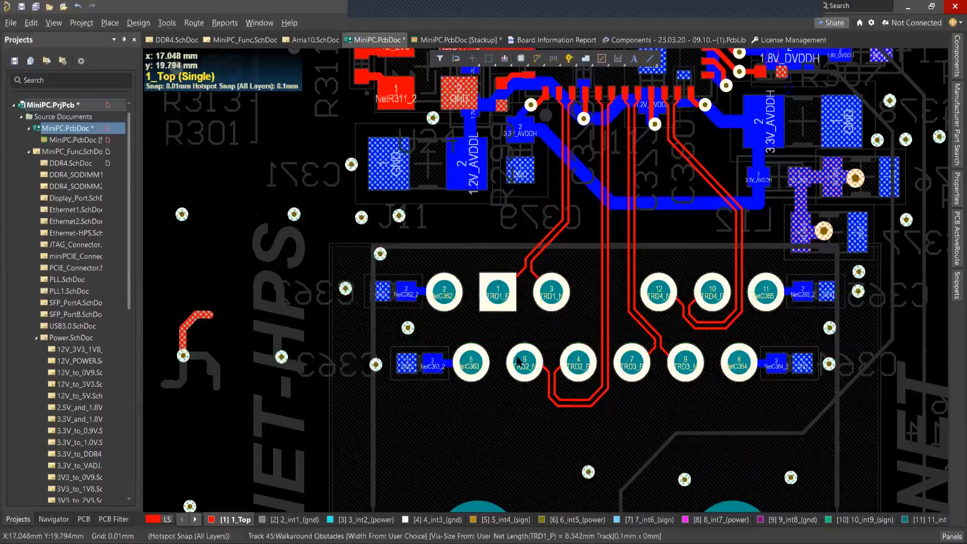
# Change the hotspot snap mode while routing the TRD1_P track, and flip the board view and back.
pyautogui.scroll(1, 540, 363)
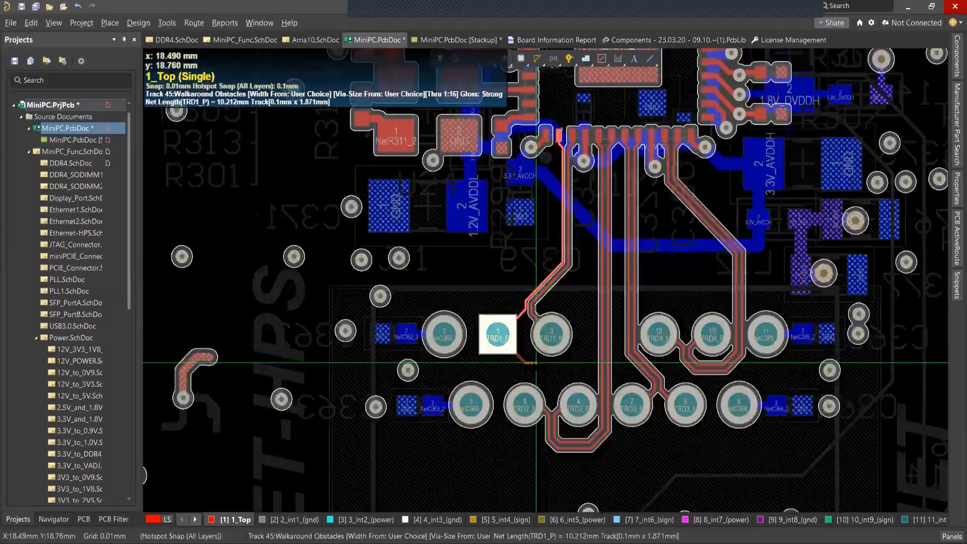
pyautogui.hotkey('shift', 'e')
pyautogui.press('space')
pyautogui.hotkey('shift', 'e')
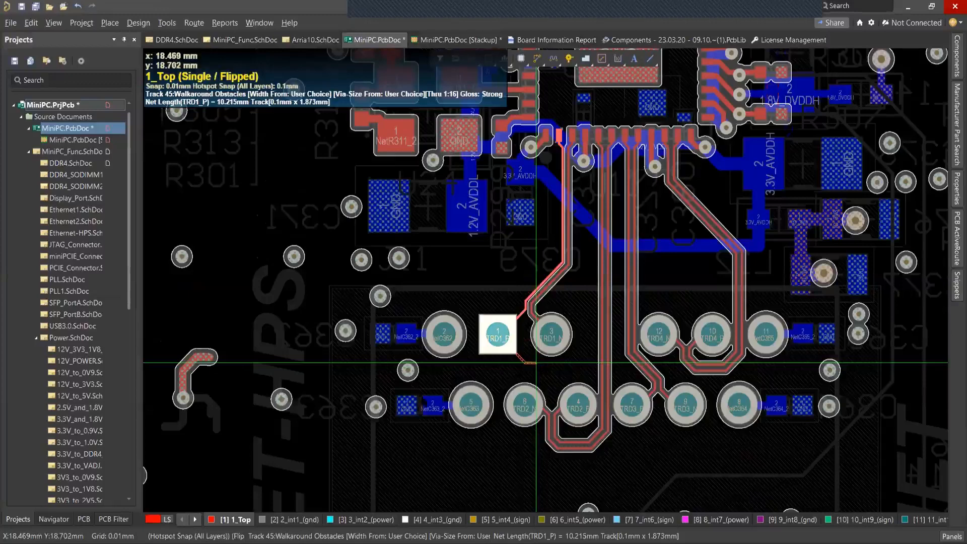
pyautogui.hotkey('ctrl', 'f')
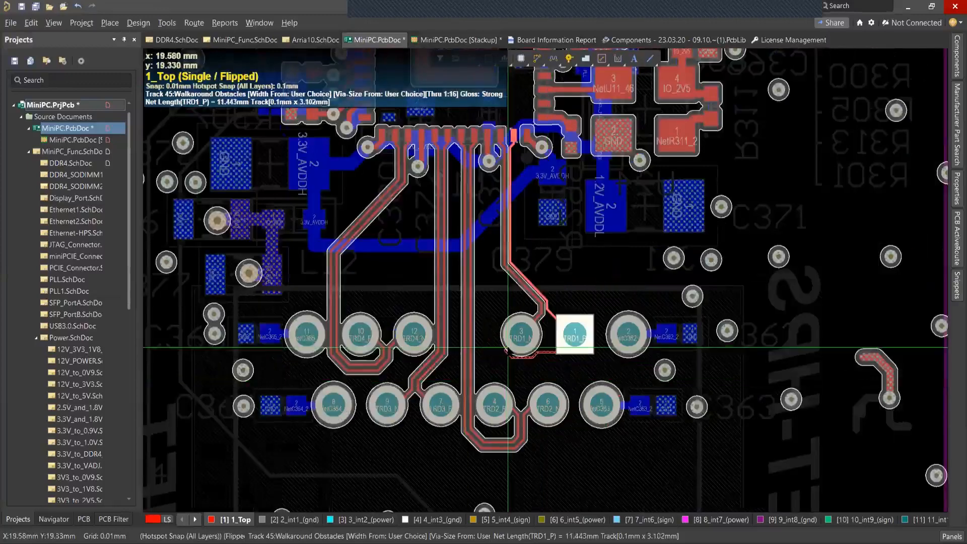
pyautogui.hotkey('shift', 'e')
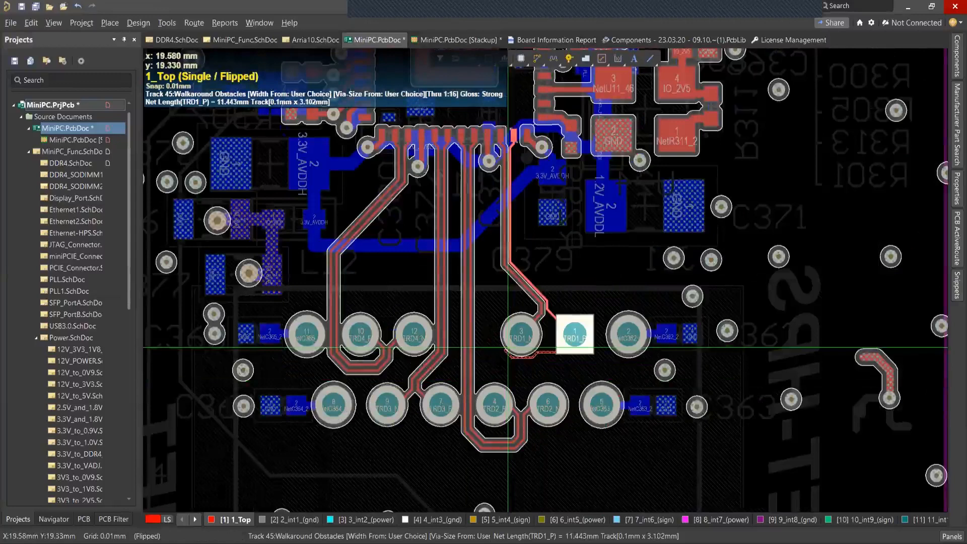
pyautogui.hotkey('ctrl', 'f')
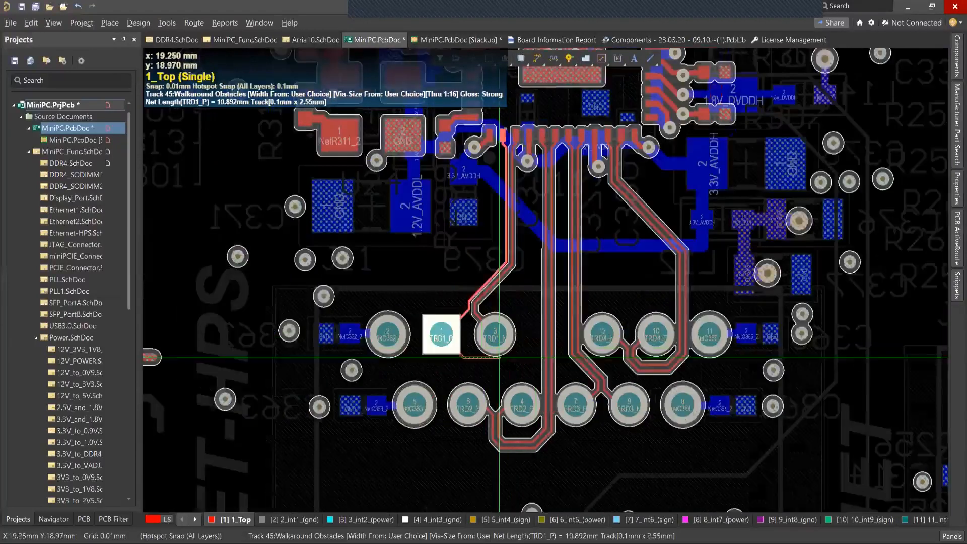
# Try to route the TRD1_P track around pad 3 (TRD1_N) in follow mode, flipping the board view and back.
pyautogui.hotkey('shift', 'f')
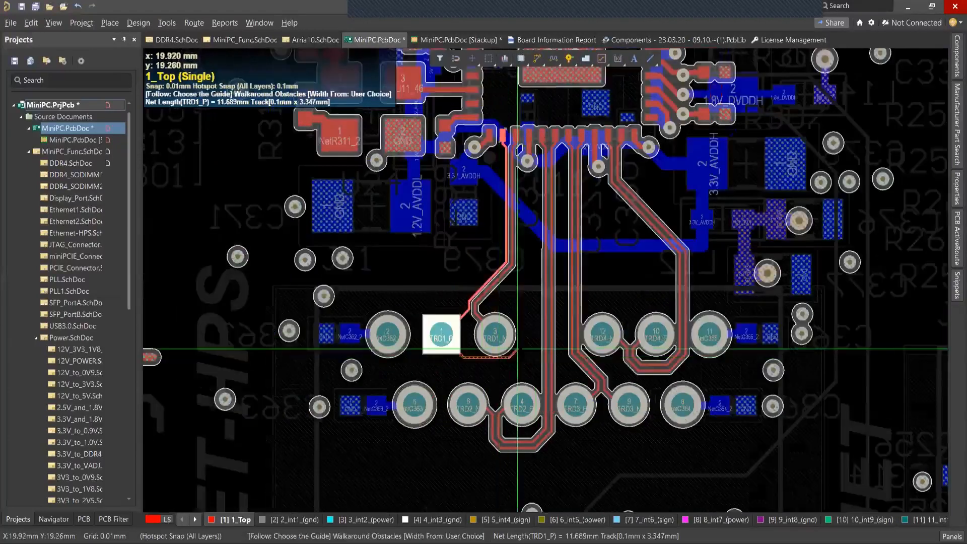
pyautogui.click(518, 349)
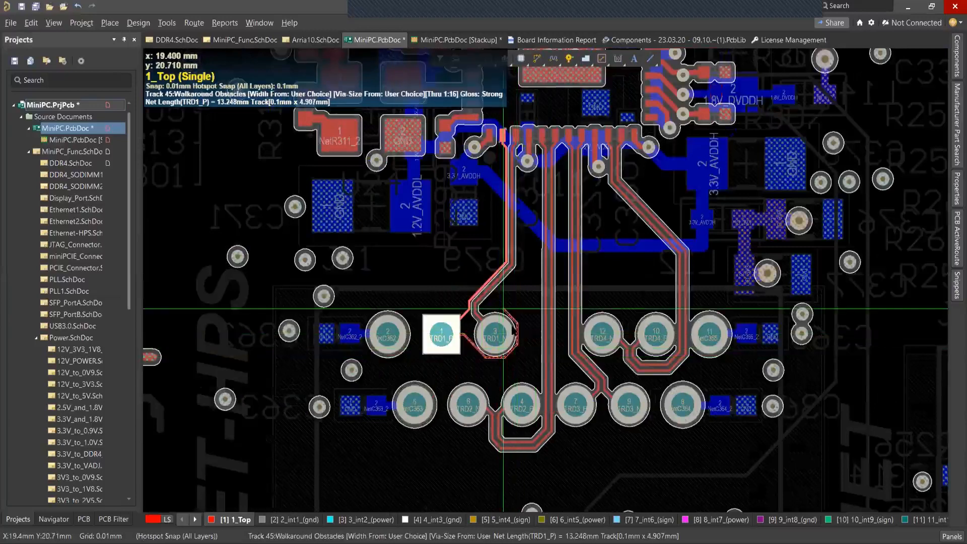
pyautogui.hotkey('shift', 'f')
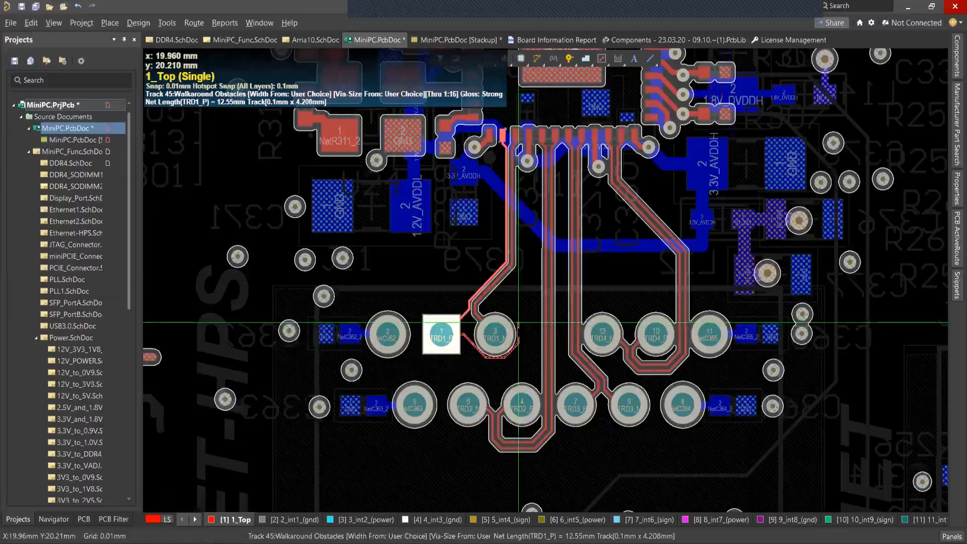
pyautogui.hotkey('ctrl', 'f')
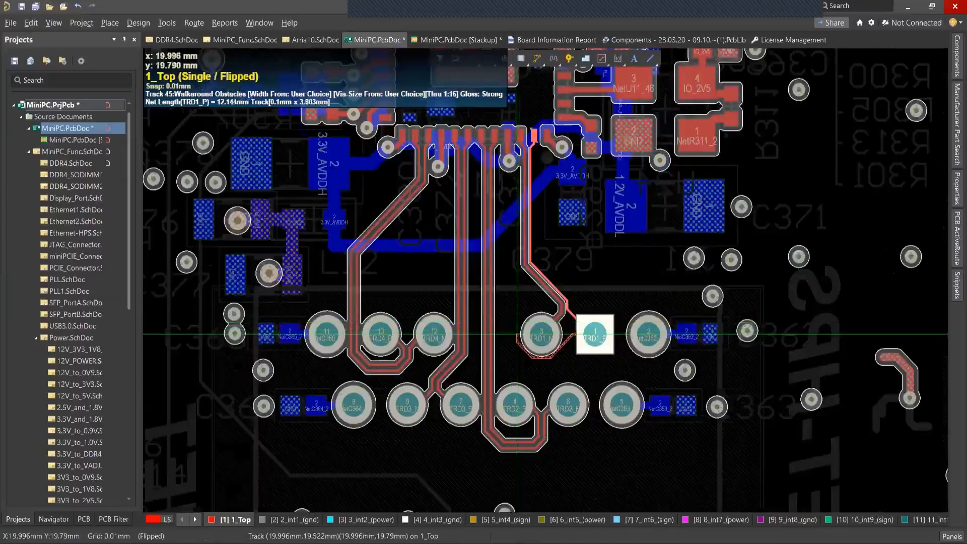
pyautogui.hotkey('ctrl', 'f')
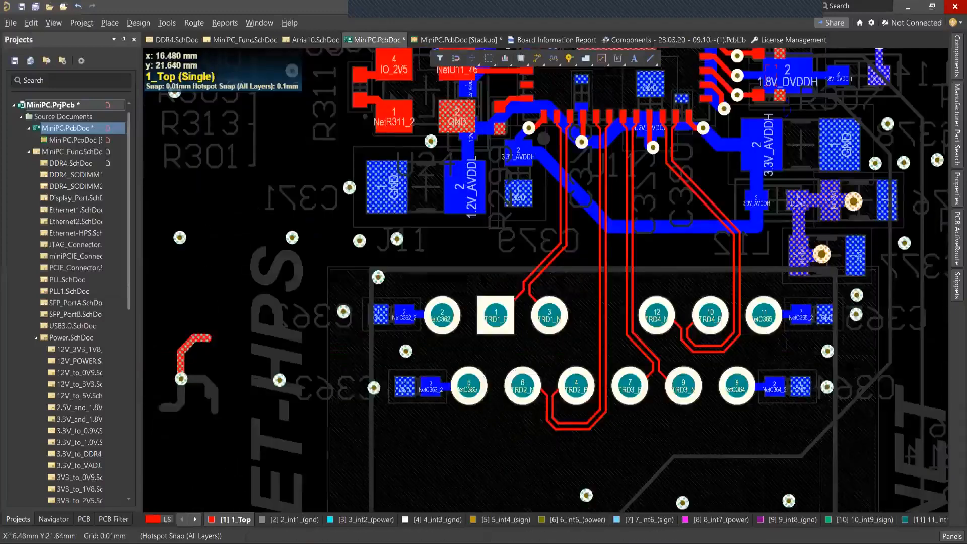
pyautogui.keyDown('ctrl'); pyautogui.scroll(-1, 483, 275); pyautogui.keyUp('ctrl')
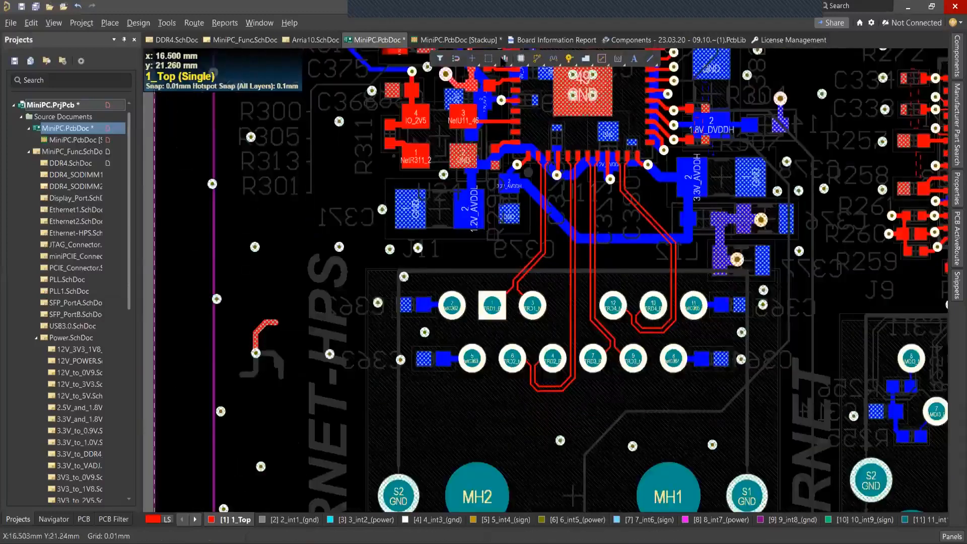
pyautogui.keyDown('ctrl'); pyautogui.scroll(-2, 481, 276); pyautogui.keyUp('ctrl')
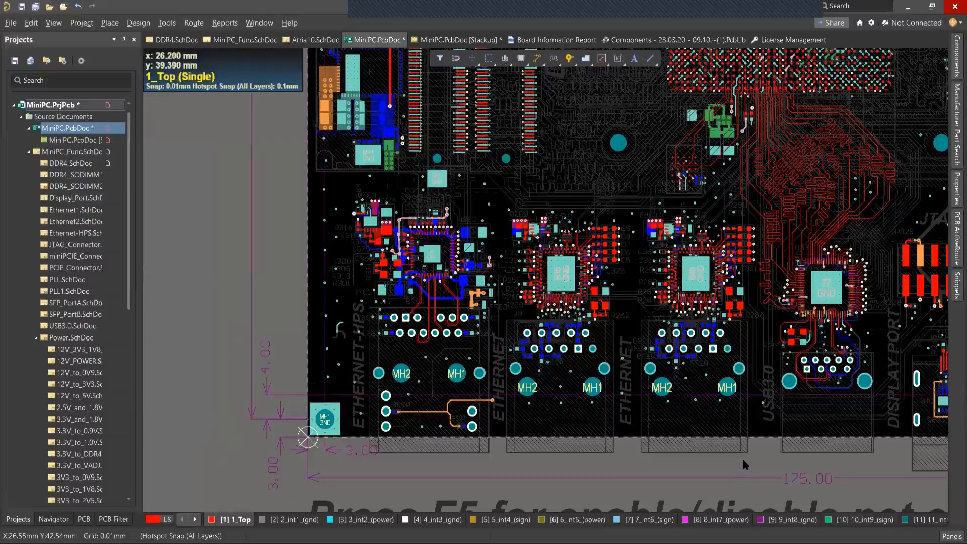
# Switch to PowerPoint, resume the webinar slide show and advance from the Live Demo slide to Questions & Answers.
pyautogui.hotkey('alt', 'Tab')
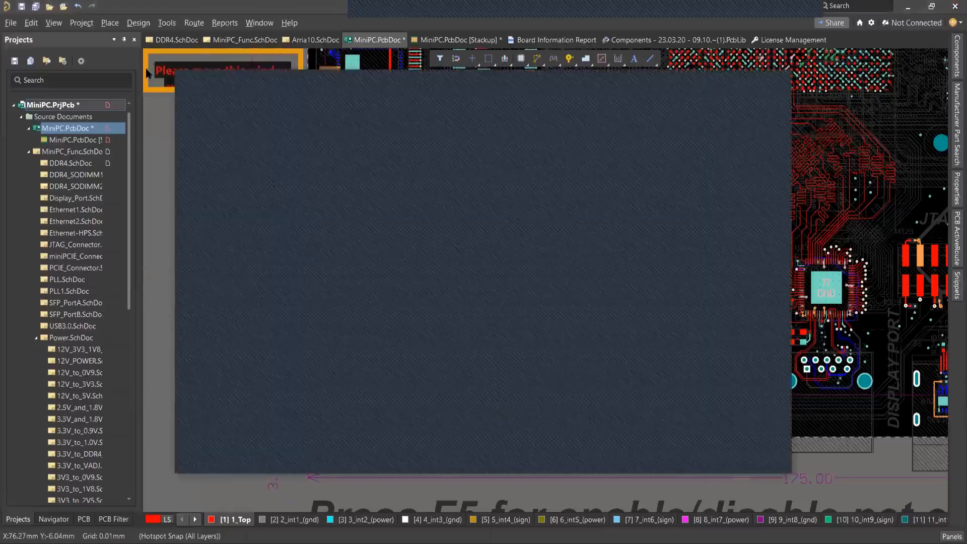
pyautogui.click(212, 94)
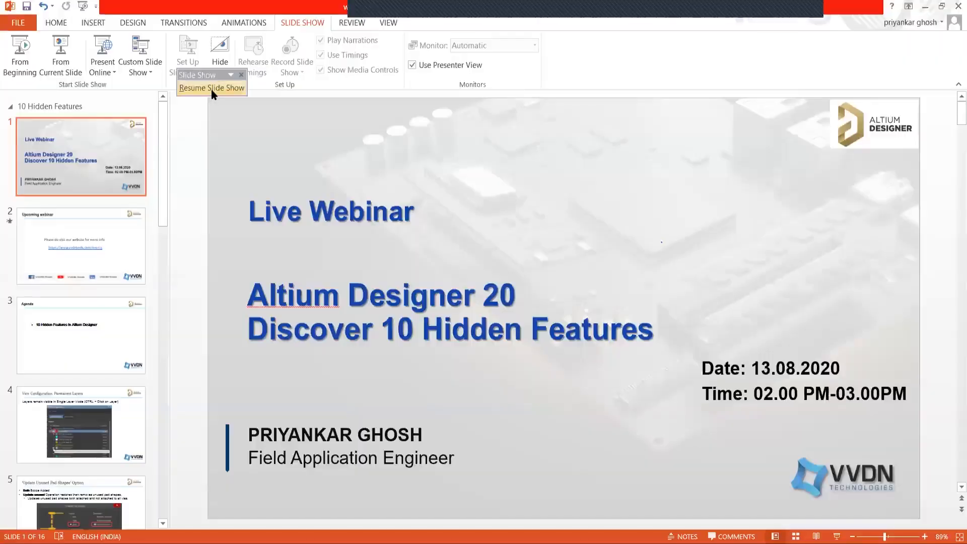
pyautogui.click(211, 89)
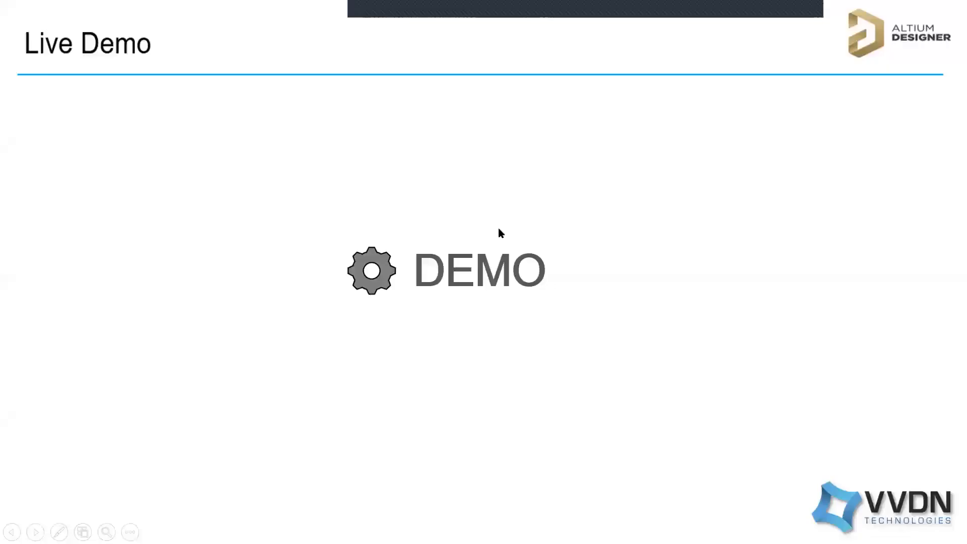
pyautogui.click(498, 228)
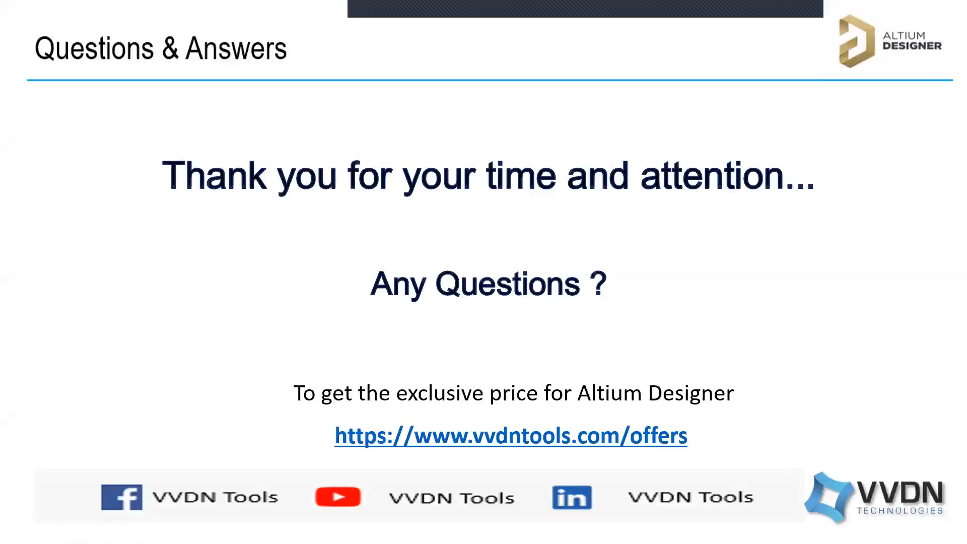